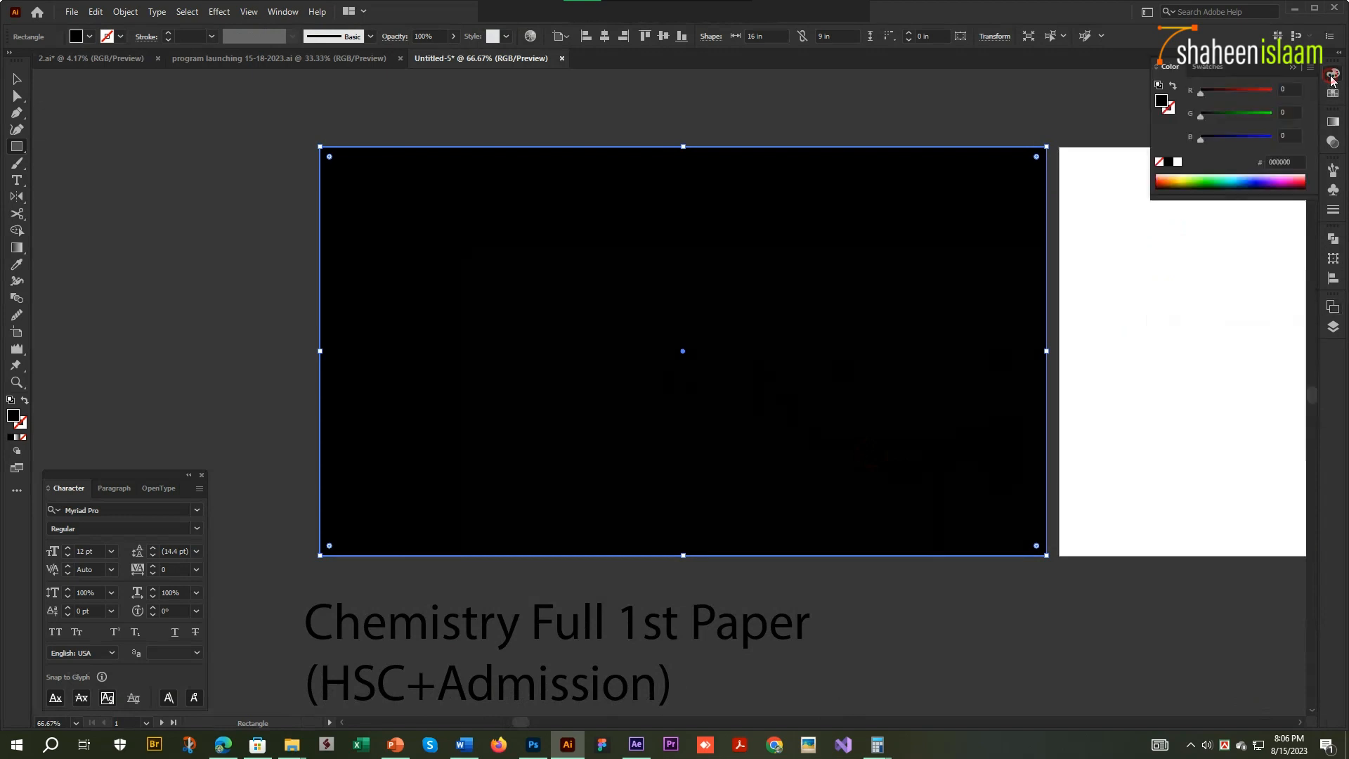
- Change the black background rectangle's fill to a light green by adjusting its RGB values
{"action": "mouse_move", "coordinate": [1248, 117]}
{"action": "left_mouse_down"}
{"action": "mouse_move", "coordinate": [1271, 116]}
{"action": "mouse_move", "coordinate": [1242, 91]}
{"action": "mouse_move", "coordinate": [1258, 94]}
{"action": "left_mouse_up"}
{"action": "left_click_drag", "start_coordinate": [1225, 139], "coordinate": [1259, 140]}
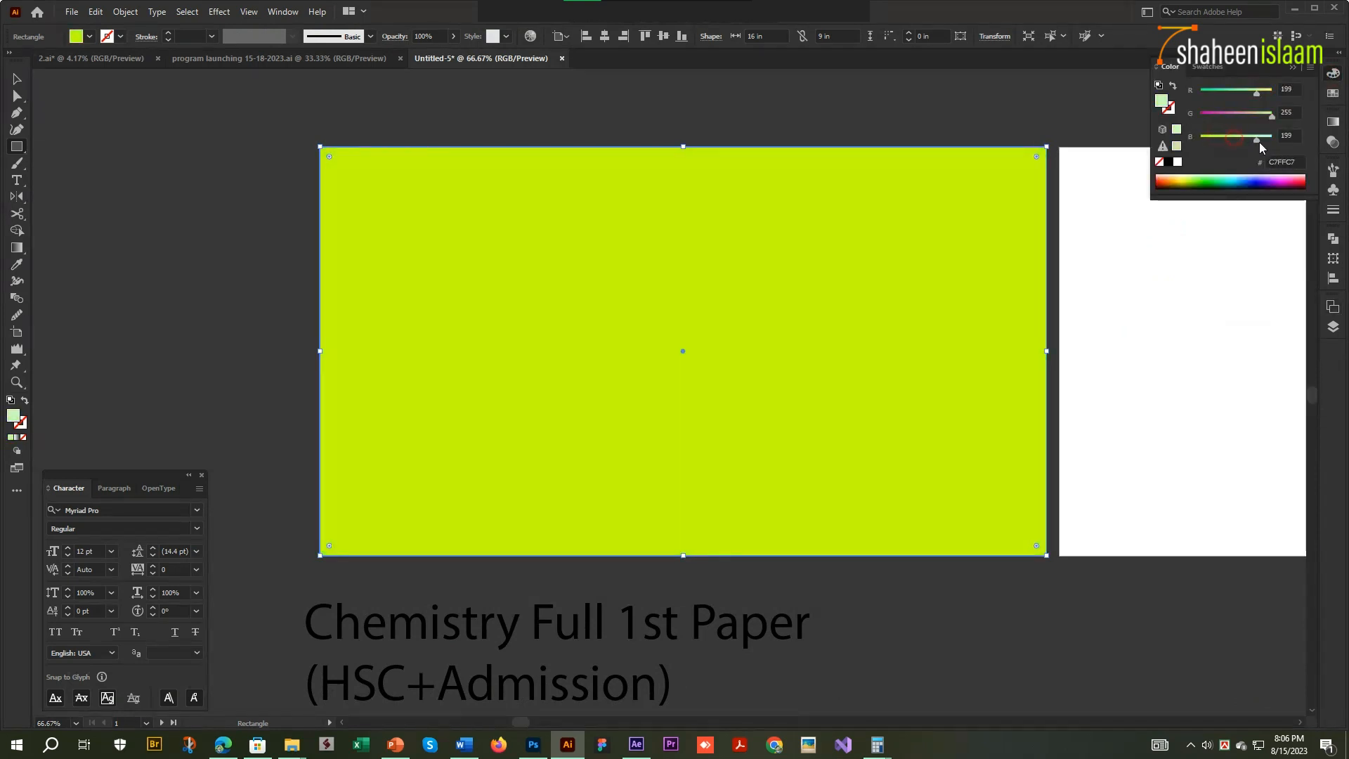
{"action": "mouse_move", "coordinate": [1255, 94]}
{"action": "left_mouse_down"}
{"action": "mouse_move", "coordinate": [1243, 94]}
{"action": "mouse_move", "coordinate": [1245, 138]}
{"action": "mouse_move", "coordinate": [1255, 97]}
{"action": "left_mouse_up"}
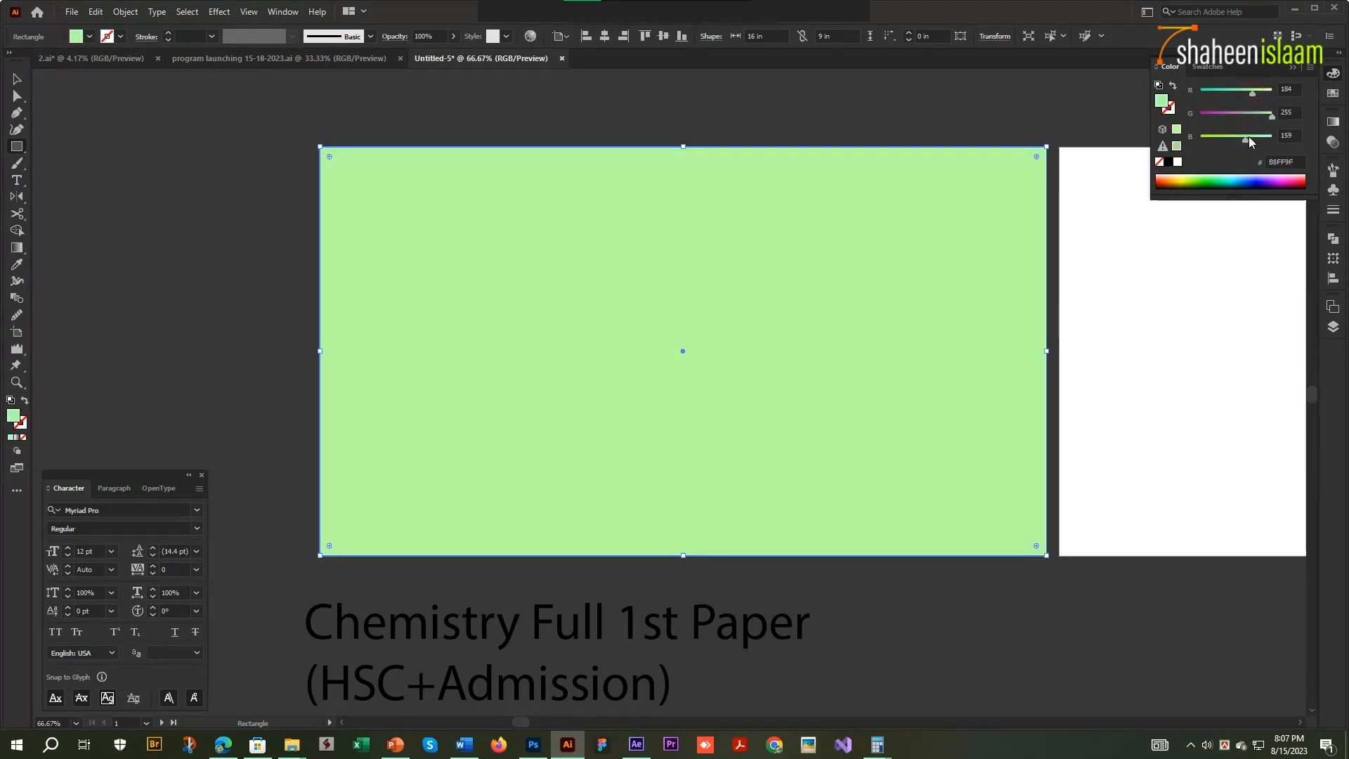
- Move the chemistry title text onto the green rectangle's lower half and bring it to the front
{"action": "key", "text": "Tab"}
{"action": "key", "text": "v"}
{"action": "left_click_drag", "start_coordinate": [1175, 211], "coordinate": [865, 288]}
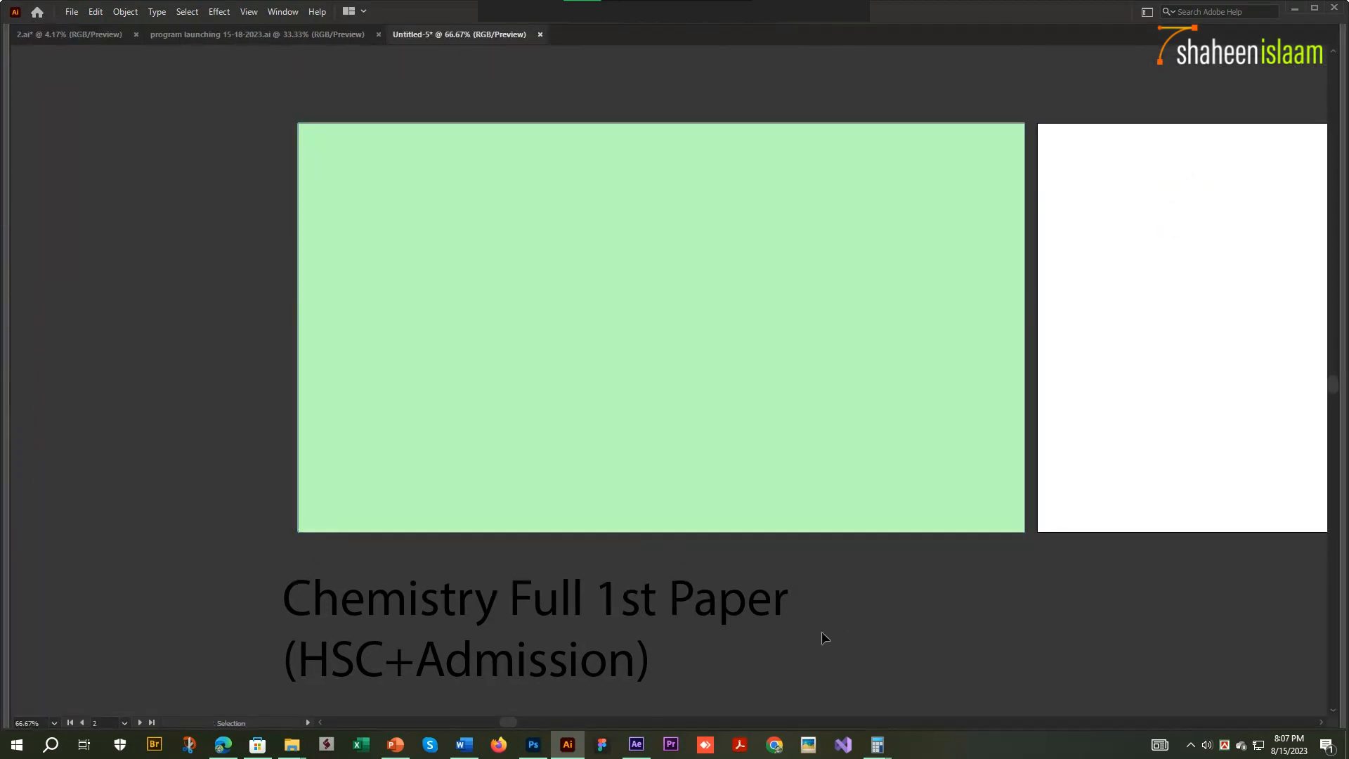
{"action": "left_click_drag", "start_coordinate": [600, 596], "coordinate": [725, 398]}
{"action": "key", "text": "ctrl+shift+bracketright"}
{"action": "left_click", "coordinate": [764, 274]}
{"action": "scroll", "coordinate": [668, 277], "scroll_direction": "down", "scroll_amount": 1}
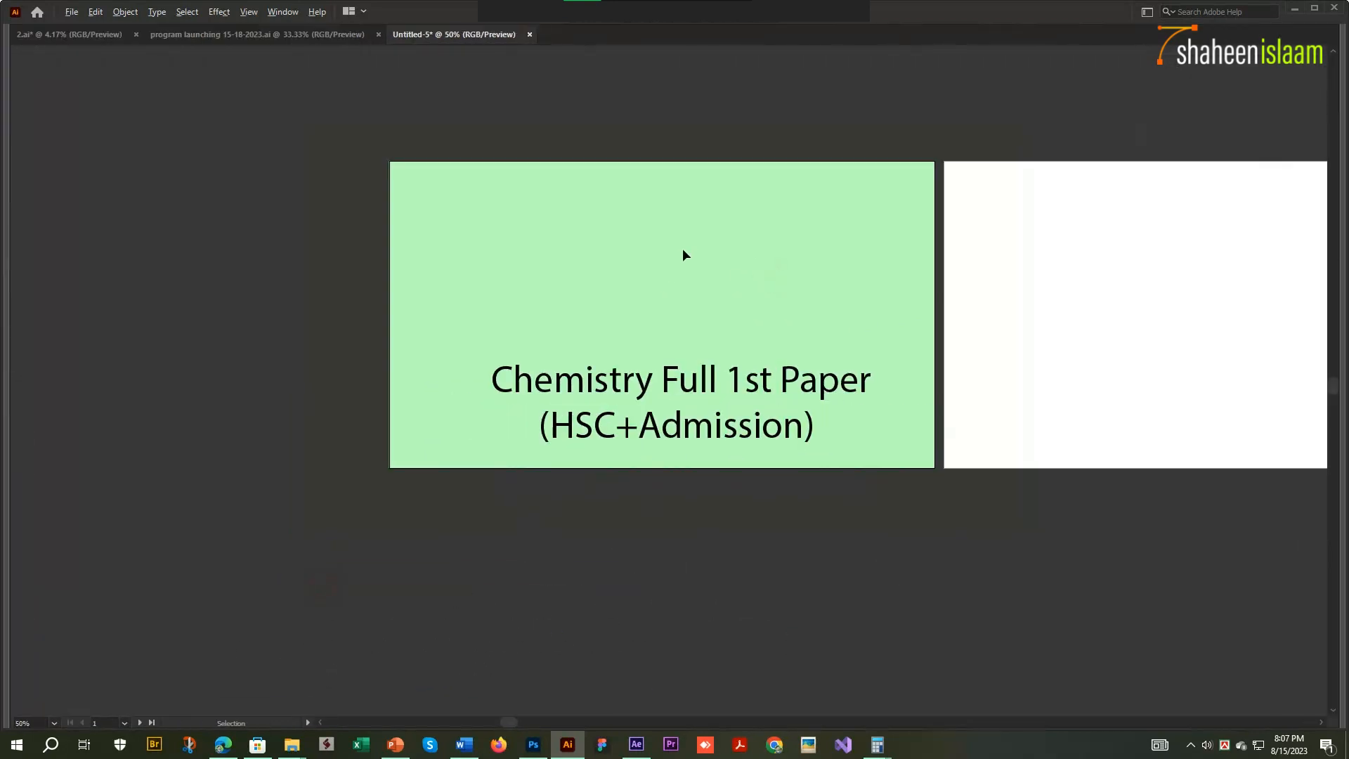
{"action": "left_click_drag", "start_coordinate": [669, 273], "coordinate": [605, 377]}
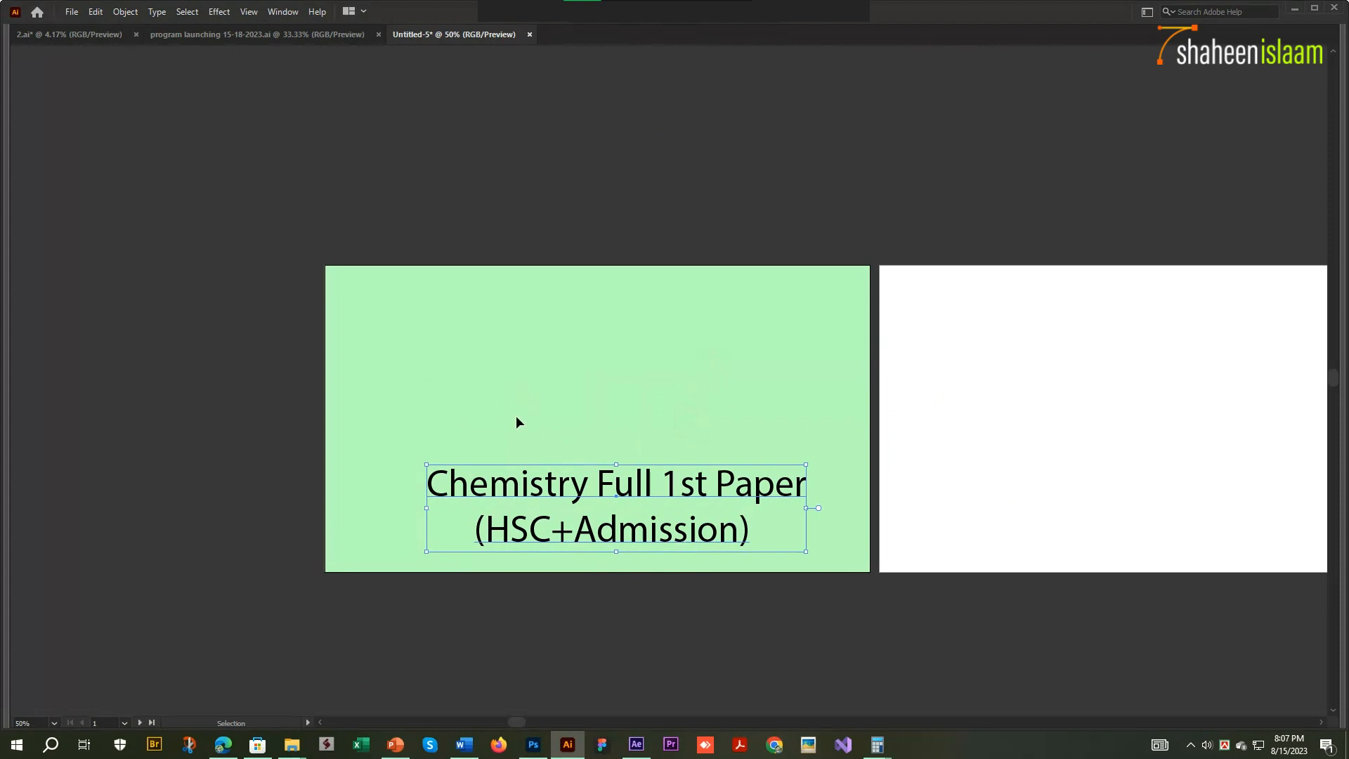
- Draw a circle over the first artboard and enlarge it well beyond the artboard's width
{"action": "key", "text": "l"}
{"action": "scroll", "coordinate": [559, 422], "scroll_direction": "down", "scroll_amount": 2}
{"action": "left_click_drag", "start_coordinate": [551, 639], "coordinate": [788, 690]}
{"action": "left_click_drag", "start_coordinate": [672, 567], "coordinate": [681, 310]}
{"action": "key", "text": "v"}
{"action": "scroll", "coordinate": [625, 523], "scroll_direction": "down", "scroll_amount": 2}
{"action": "left_click_drag", "start_coordinate": [759, 560], "coordinate": [511, 545]}
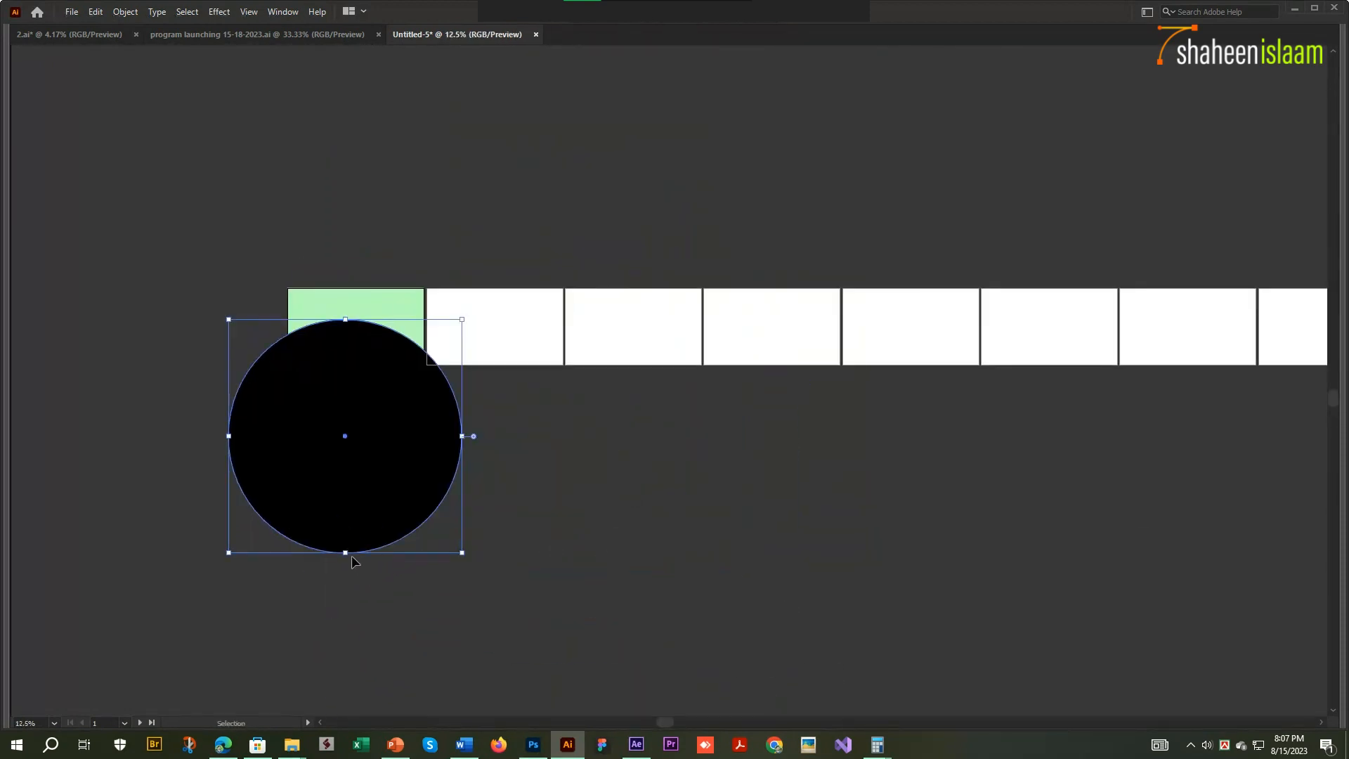
{"action": "left_click_drag", "start_coordinate": [346, 555], "coordinate": [365, 695]}
- Position the large circle as an outline centred on the green rectangle, its arc passing just above the title text
{"action": "scroll", "coordinate": [378, 284], "scroll_direction": "up", "scroll_amount": 3}
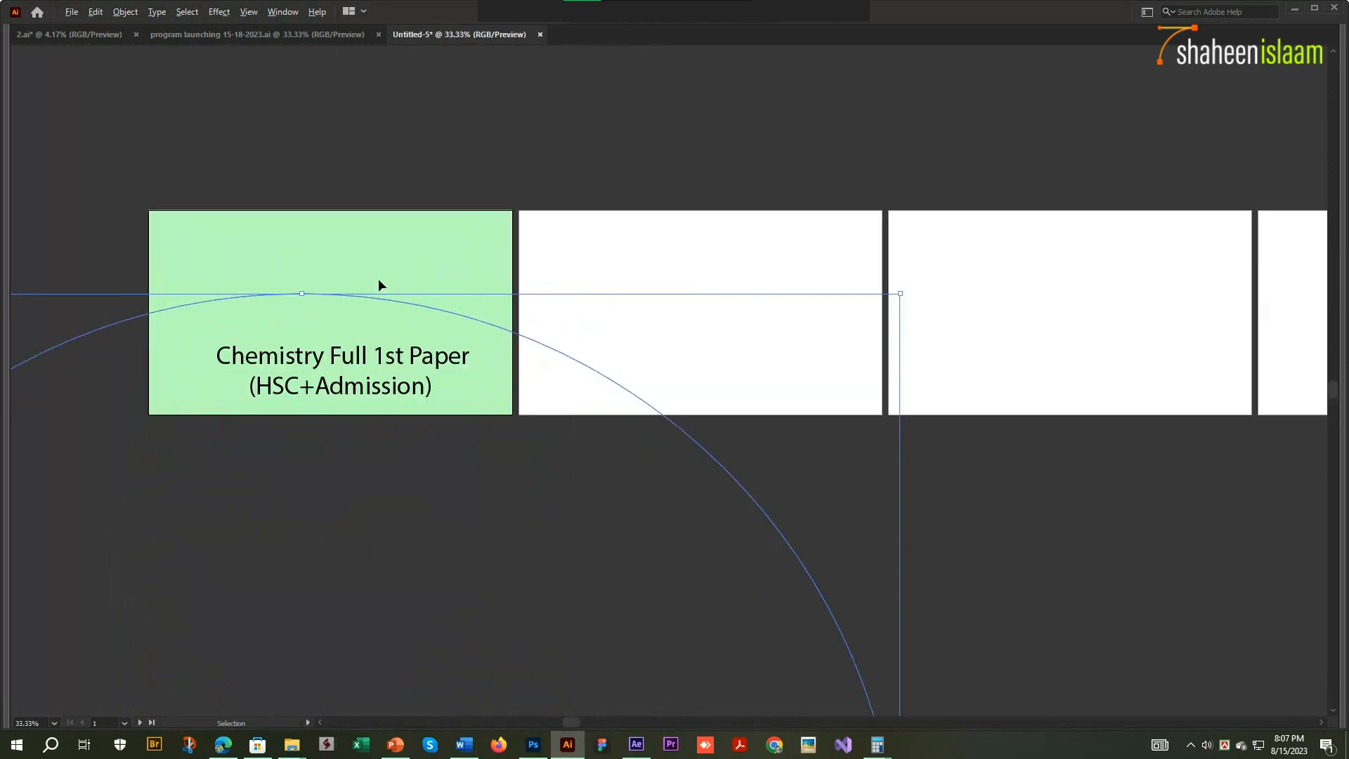
{"action": "left_click_drag", "start_coordinate": [365, 296], "coordinate": [394, 292]}
{"action": "left_click_drag", "start_coordinate": [382, 253], "coordinate": [737, 220]}
{"action": "left_click_drag", "start_coordinate": [923, 209], "coordinate": [894, 328]}
{"action": "left_click", "coordinate": [1082, 271]}
{"action": "scroll", "coordinate": [820, 233], "scroll_direction": "up", "scroll_amount": 1}
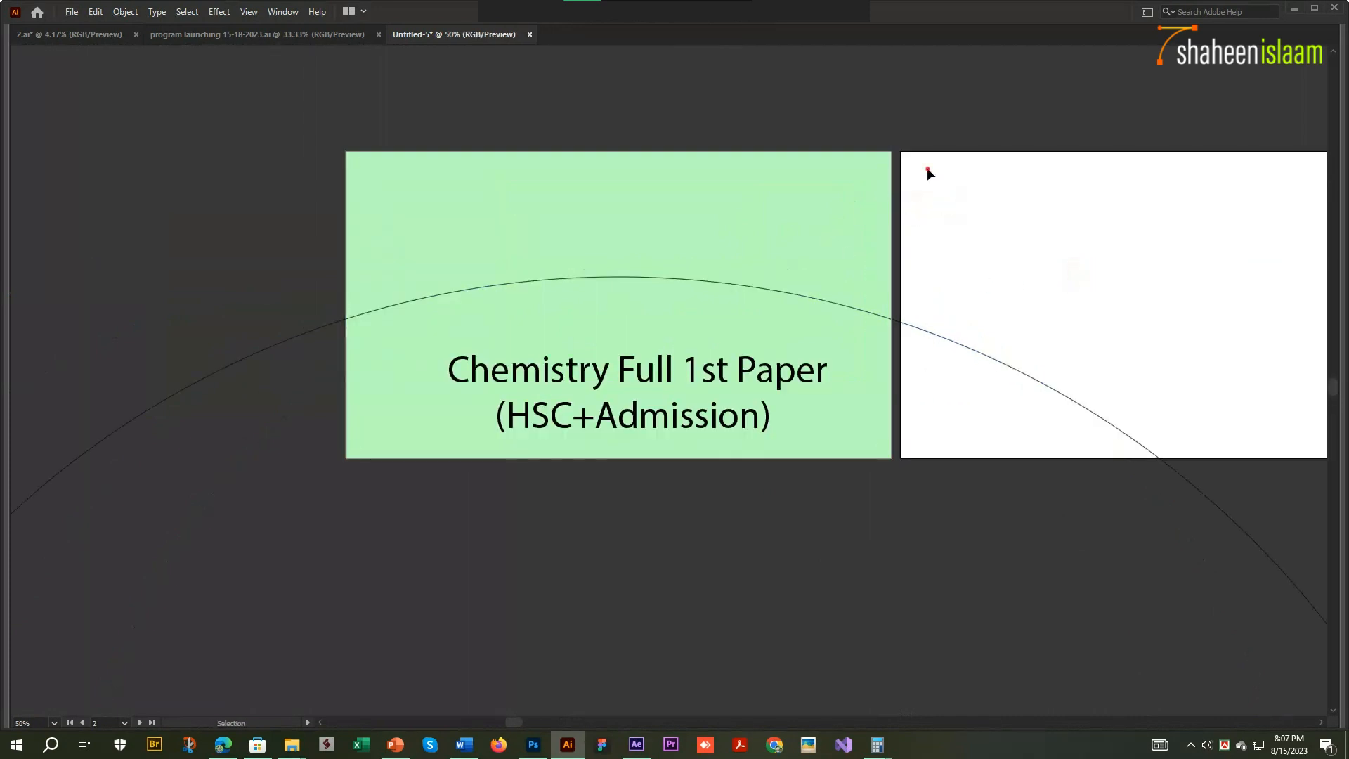
- Bring the green rectangle to the front and remove the circle's area outside it with the Shape Builder tool
{"action": "key", "text": "a"}
{"action": "left_click", "coordinate": [807, 193]}
{"action": "key", "text": "ctrl+shift+bracketright"}
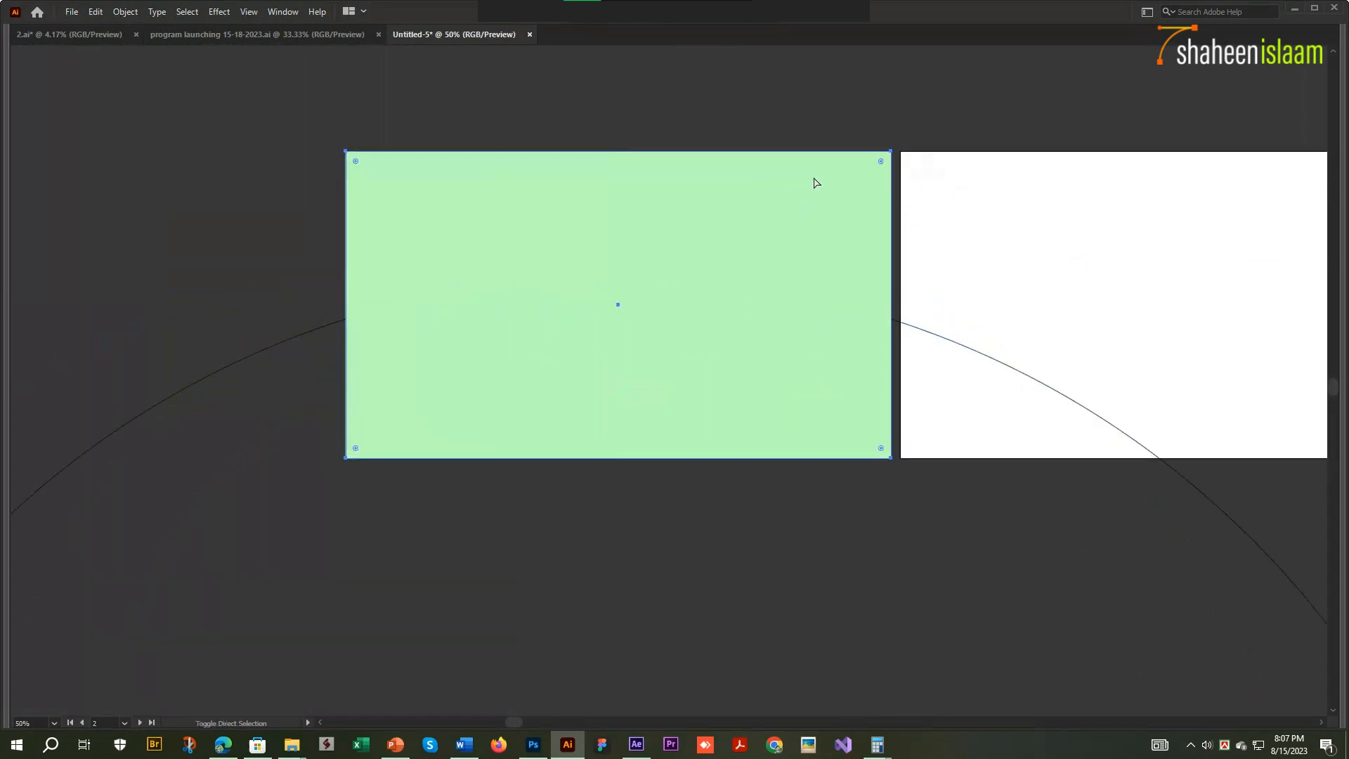
{"action": "left_click_drag", "start_coordinate": [1035, 477], "coordinate": [1037, 476]}
{"action": "key", "text": "shift+m"}
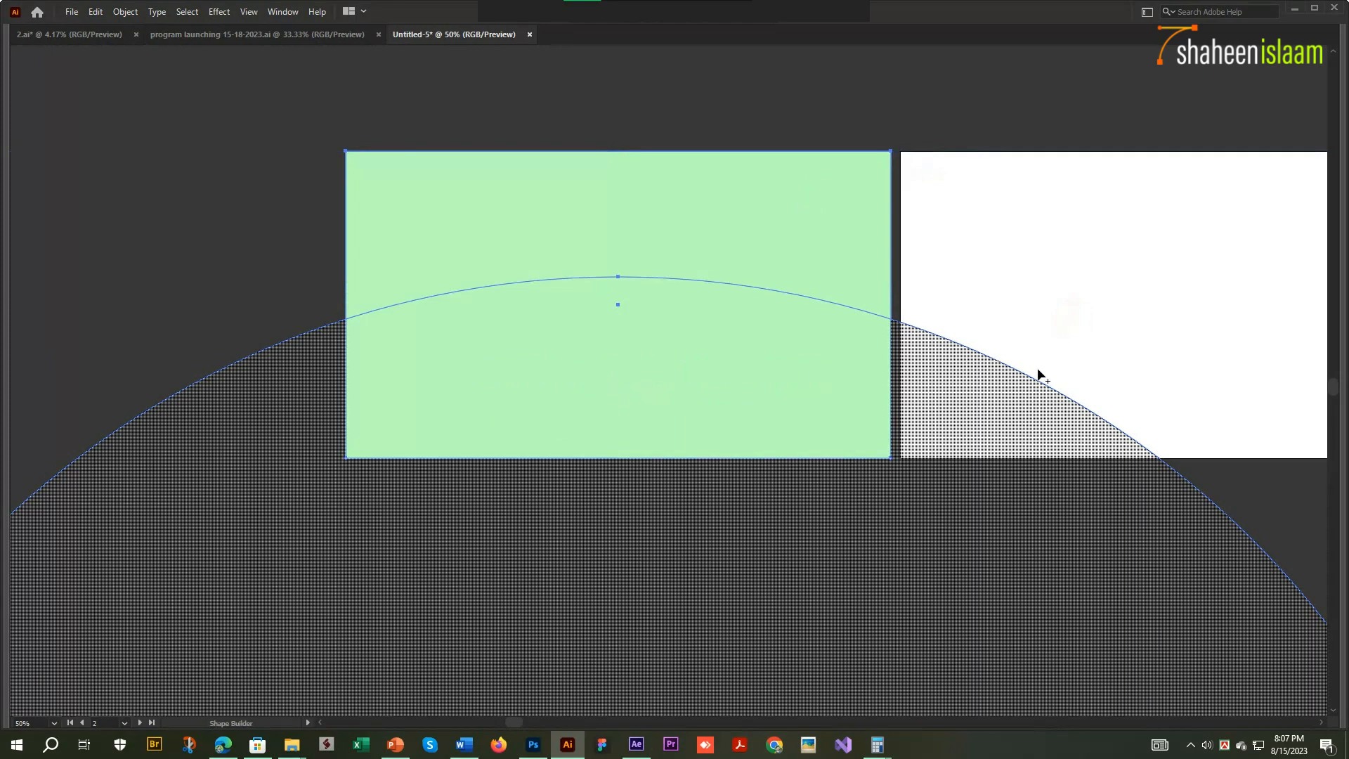
{"action": "left_click", "coordinate": [1040, 330], "text": "alt"}
- Send the green rectangle to the back, behind the arc shape and the title text
{"action": "key", "text": "v"}
{"action": "left_click", "coordinate": [1050, 274]}
{"action": "left_click", "coordinate": [746, 197]}
{"action": "key", "text": "ctrl+shift+bracketleft"}
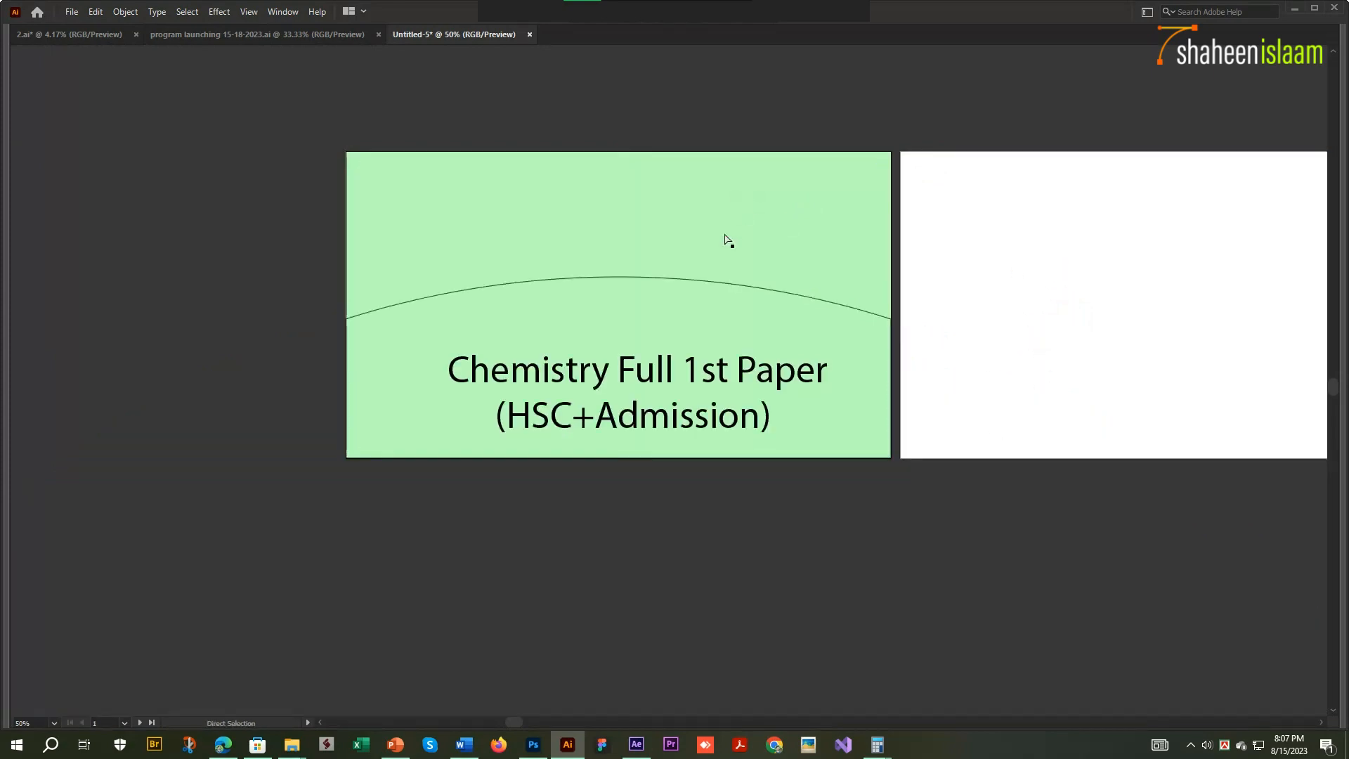
{"action": "left_click_drag", "start_coordinate": [690, 220], "coordinate": [681, 268]}
{"action": "key", "text": "ctrl+z"}
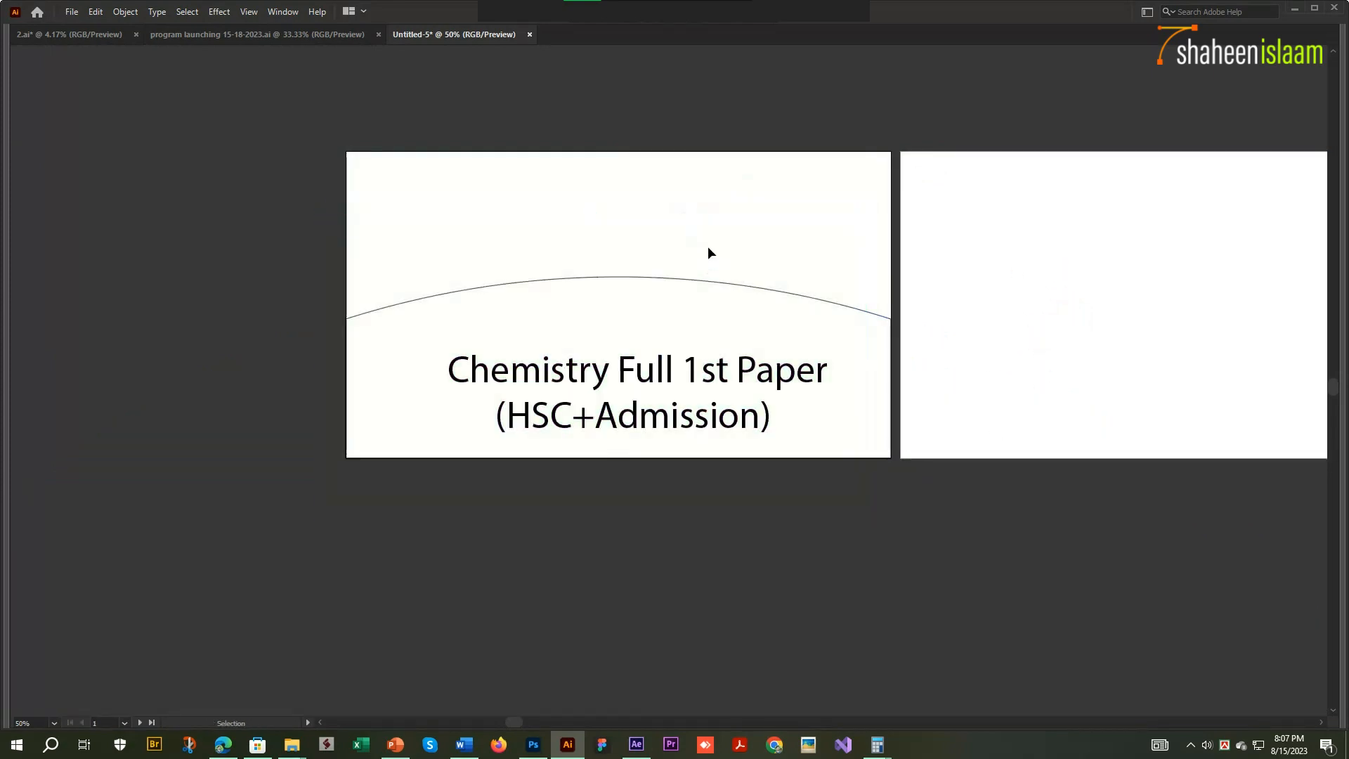
{"action": "key", "text": "ctrl+z"}
{"action": "key", "text": "ctrl+z"}
- Turn the trimmed arc shape's outline into a solid black fill and paste the green rectangle behind it
{"action": "left_click", "coordinate": [832, 302]}
{"action": "key", "text": "shift+x"}
{"action": "key", "text": "ctrl+b"}
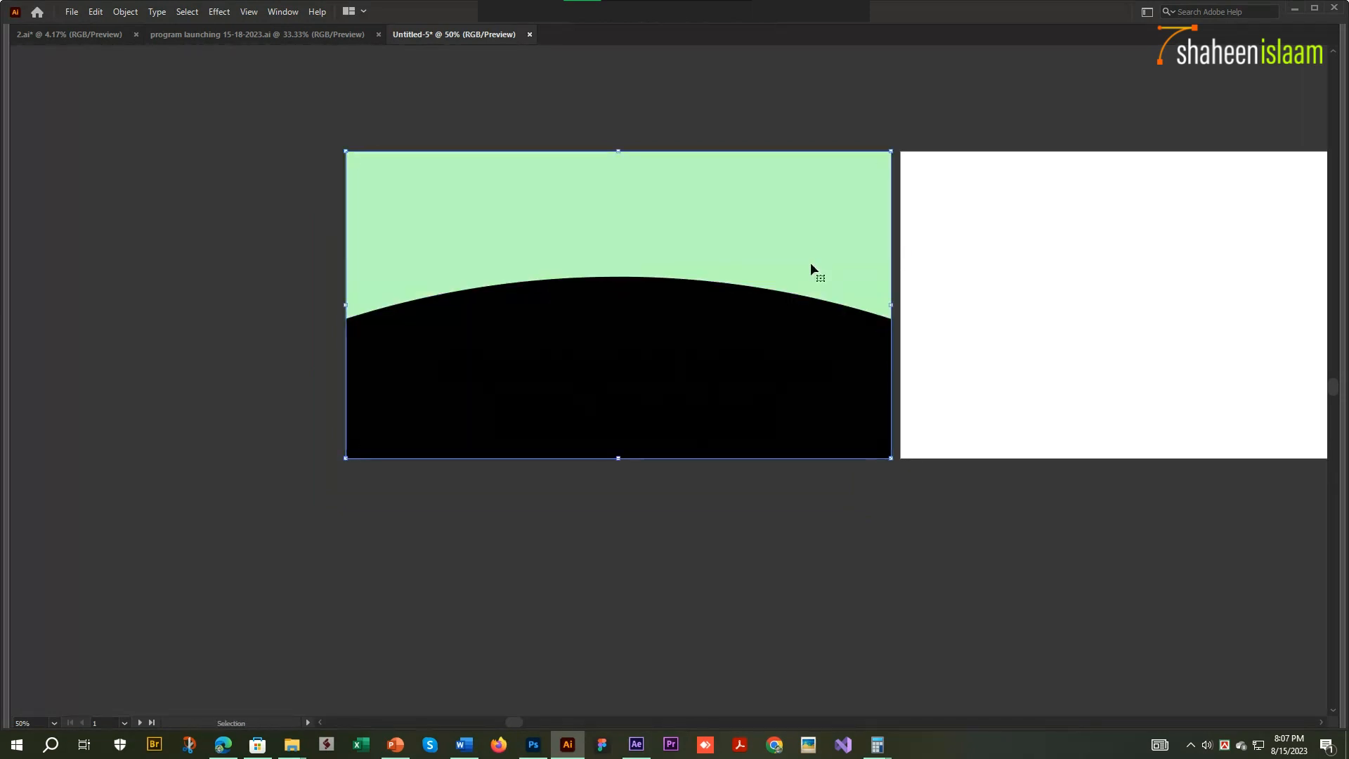
- Cut the black arc shape, move the title text below the artboard, and paste the shape back in front
{"action": "left_click", "coordinate": [1006, 278]}
{"action": "left_click_drag", "start_coordinate": [765, 298], "coordinate": [763, 300]}
{"action": "key", "text": "ctrl+x"}
{"action": "left_click_drag", "start_coordinate": [898, 246], "coordinate": [572, 443]}
{"action": "left_click_drag", "start_coordinate": [635, 408], "coordinate": [635, 559]}
{"action": "key", "text": "ctrl+f"}
- Lower the curved upper edge of the black shape slightly by moving only its upper anchor points
{"action": "key", "text": "Tab"}
{"action": "scroll", "coordinate": [865, 316], "scroll_direction": "up", "scroll_amount": 2}
{"action": "left_click", "coordinate": [843, 283]}
{"action": "key", "text": "Tab"}
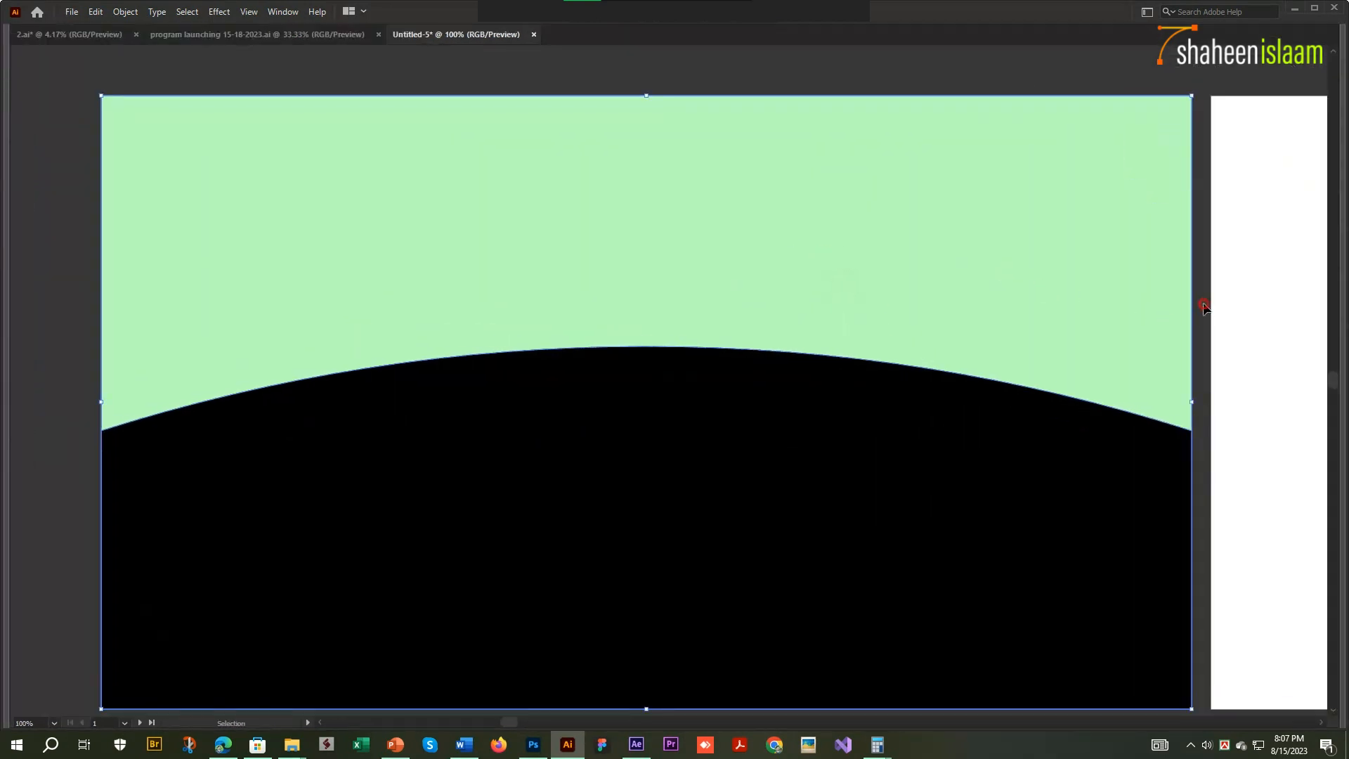
{"action": "left_click", "coordinate": [1204, 304]}
{"action": "scroll", "coordinate": [1144, 295], "scroll_direction": "down", "scroll_amount": 1}
{"action": "left_click", "coordinate": [836, 261]}
{"action": "left_click", "coordinate": [340, 347]}
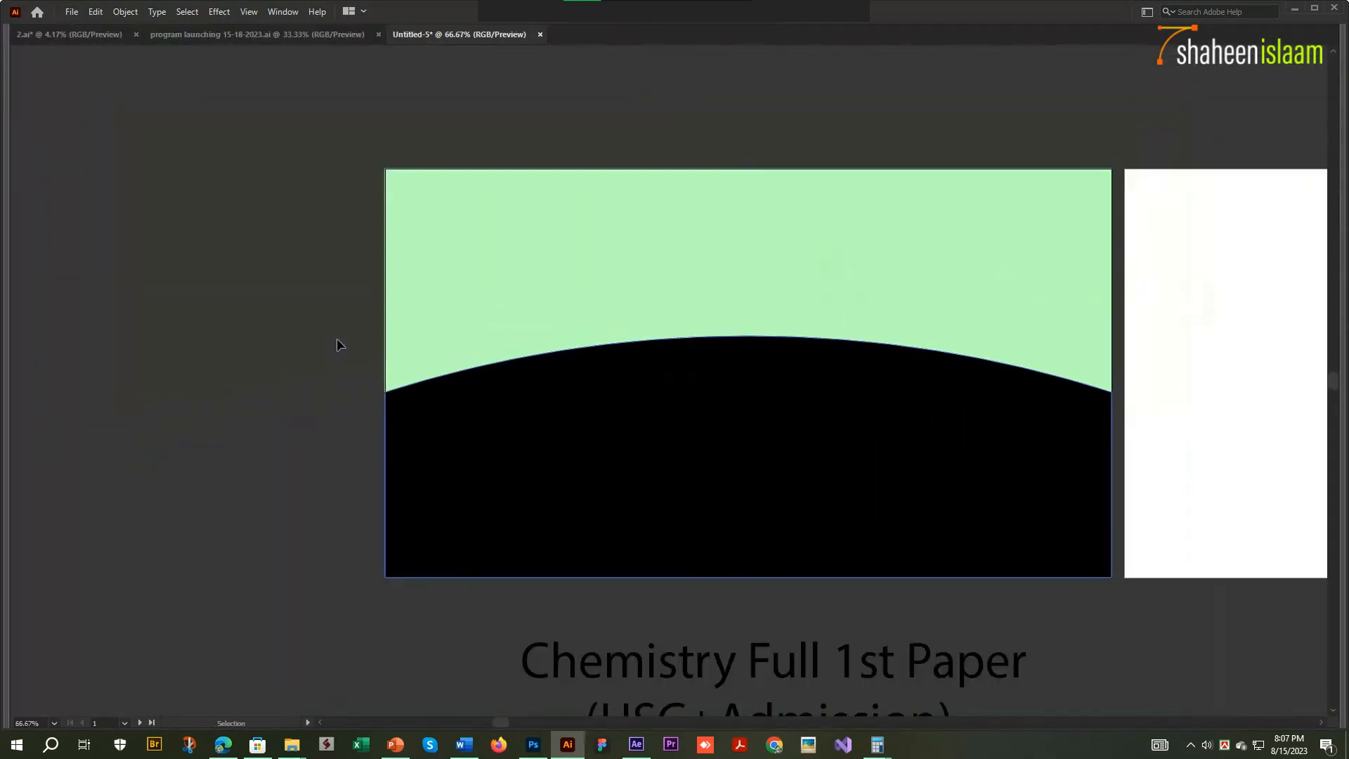
{"action": "left_click_drag", "start_coordinate": [281, 281], "coordinate": [1050, 453]}
{"action": "left_click", "coordinate": [1223, 446]}
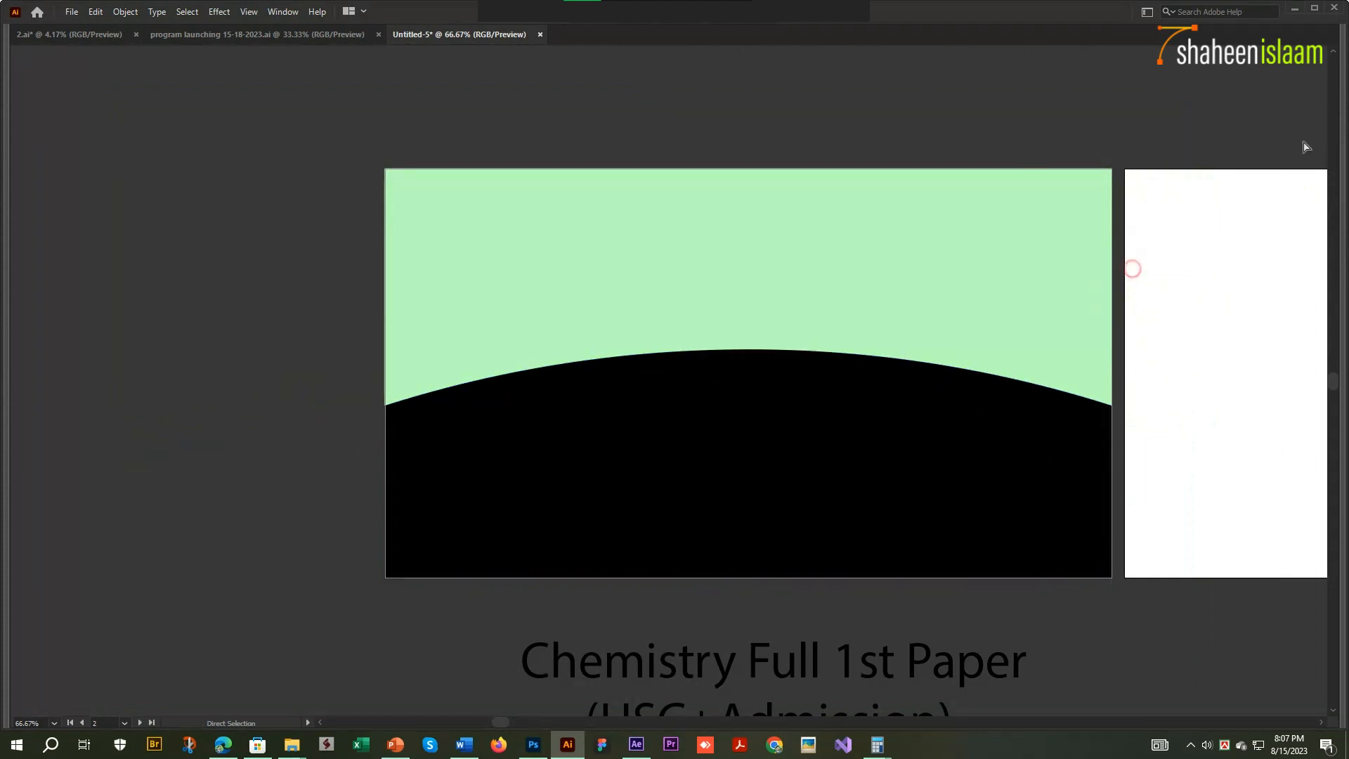
- Switch to File Explorer and open the folder Bondi Pathshala\doc\Program Launching\22. 06-06-2023 Chemistry
{"action": "key", "text": "super+d"}
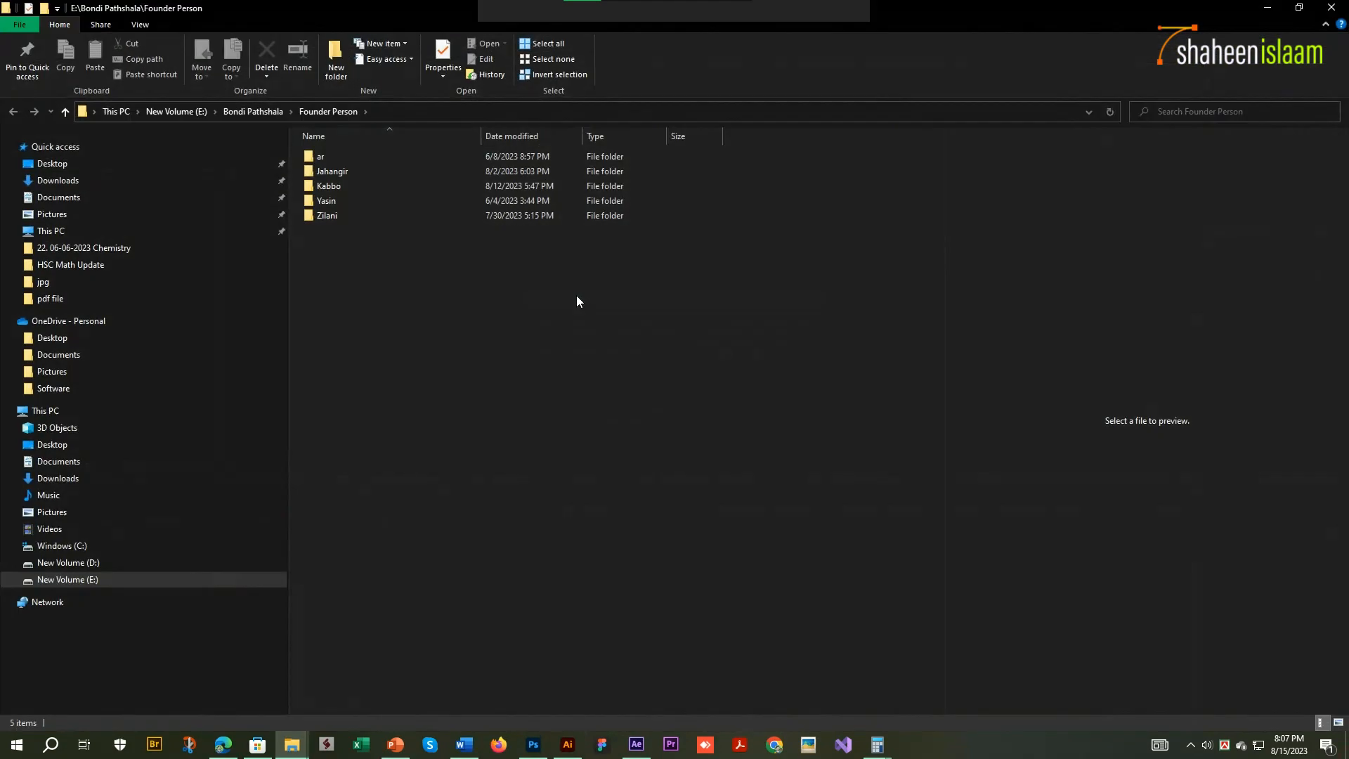
{"action": "key", "text": "alt+Up"}
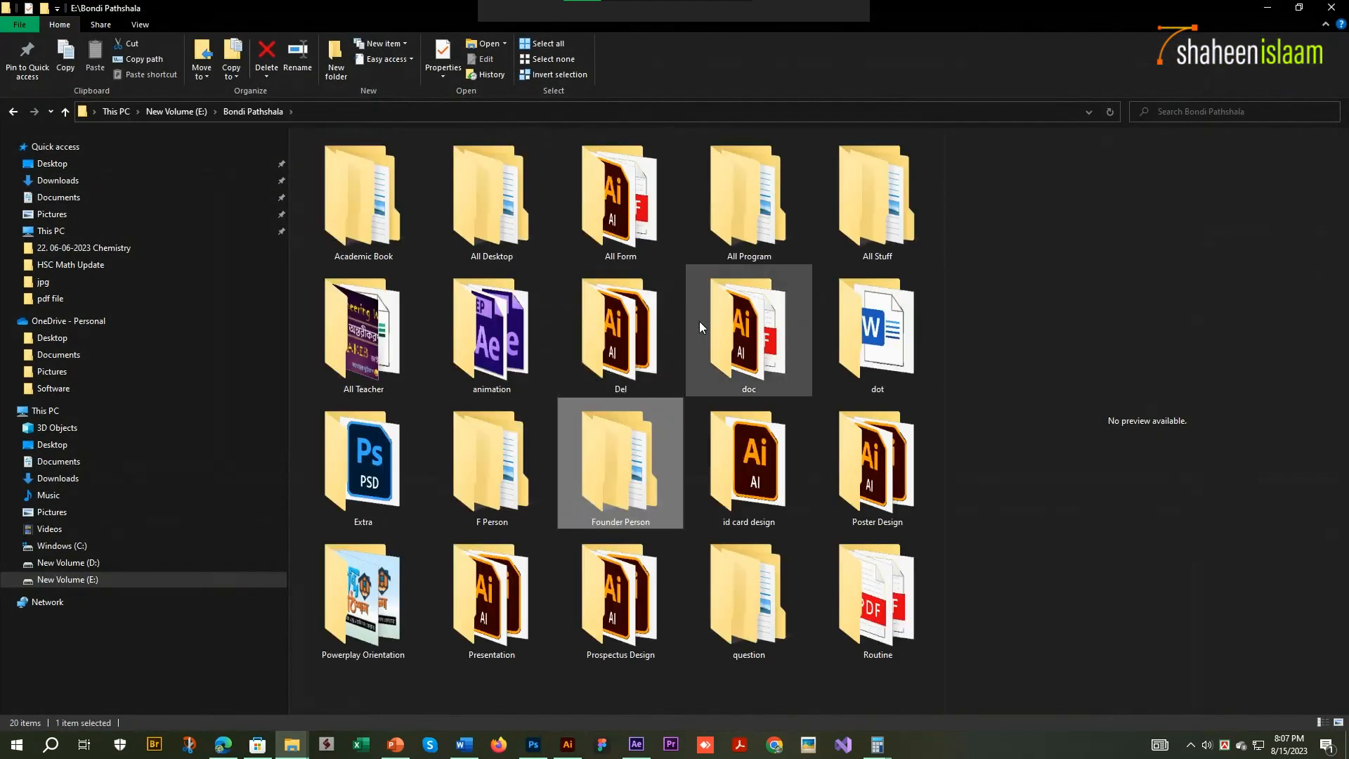
{"action": "key", "text": "Home"}
{"action": "double_click", "coordinate": [699, 321]}
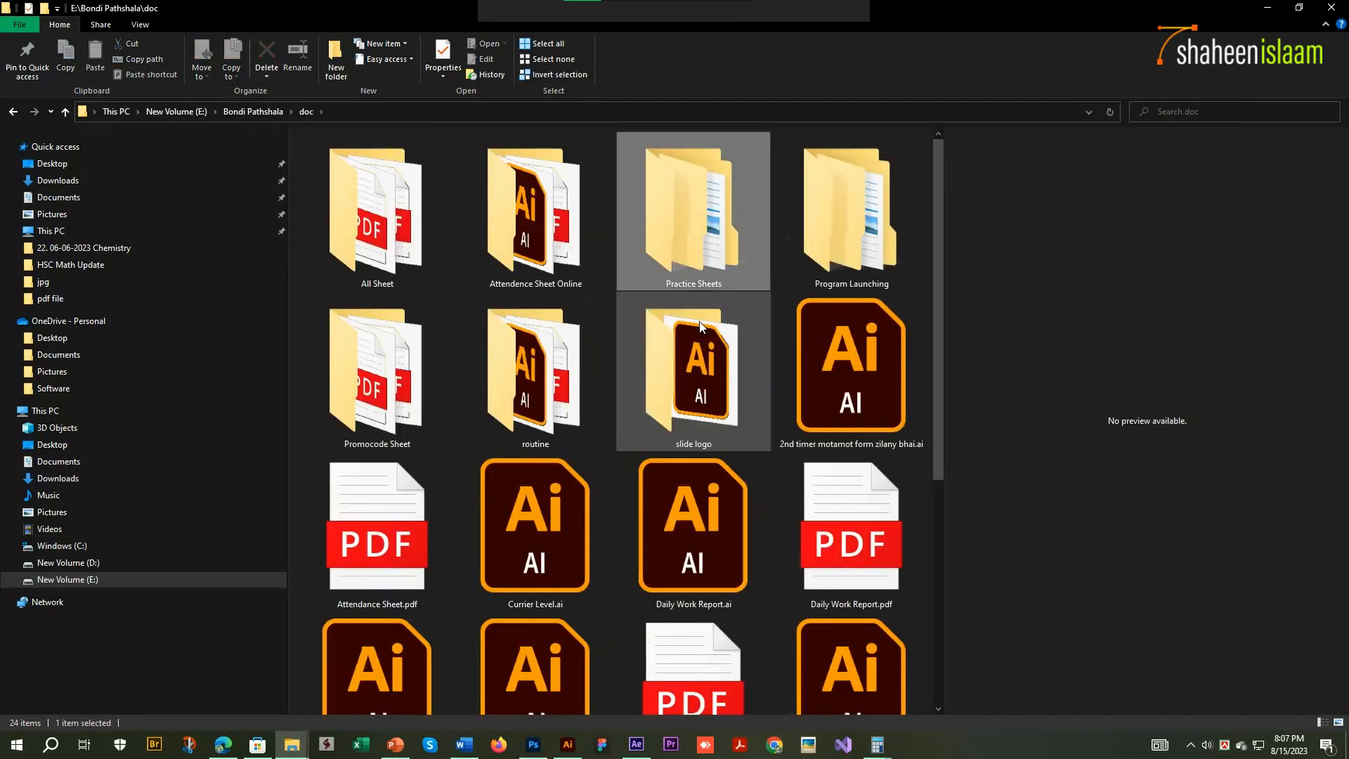
{"action": "key", "text": "Up"}
{"action": "key", "text": "Right"}
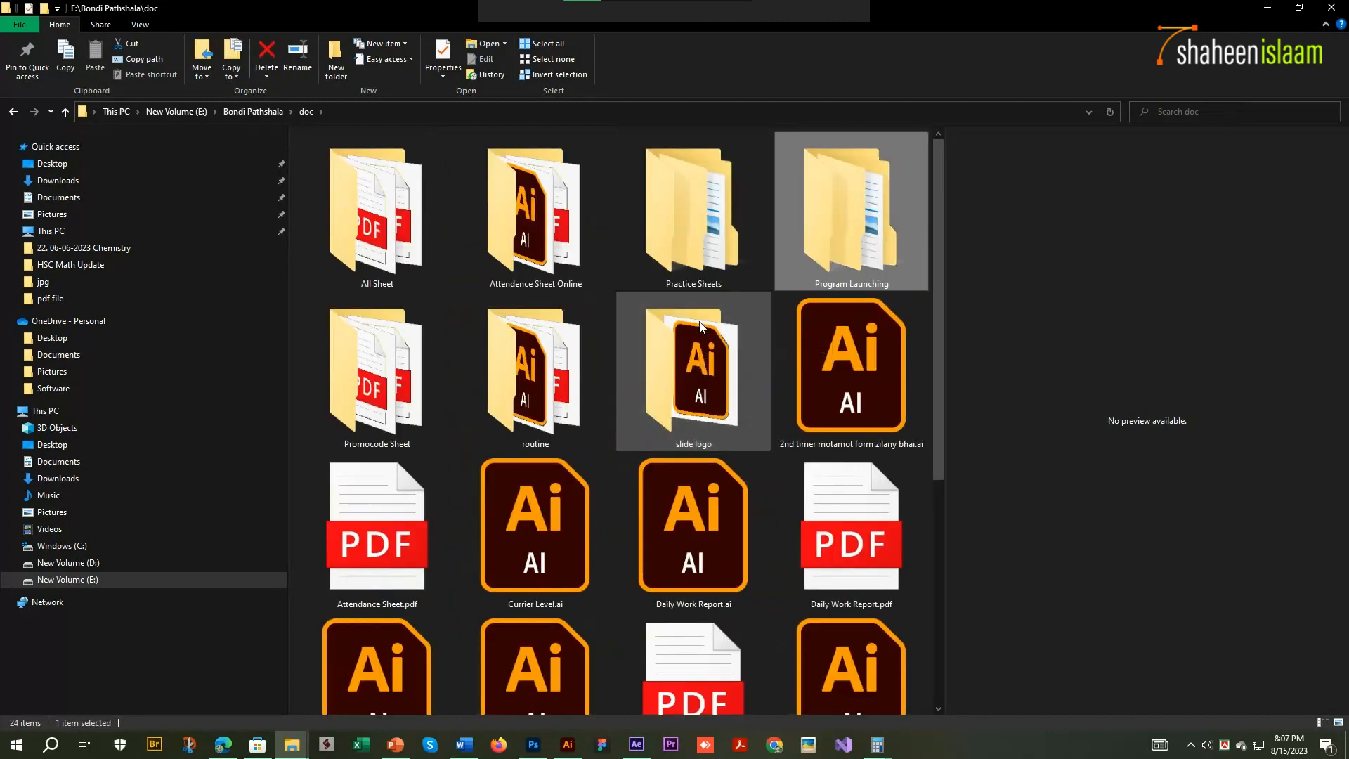
{"action": "key", "text": "Return"}
{"action": "key", "text": "End"}
{"action": "key", "text": "Return"}
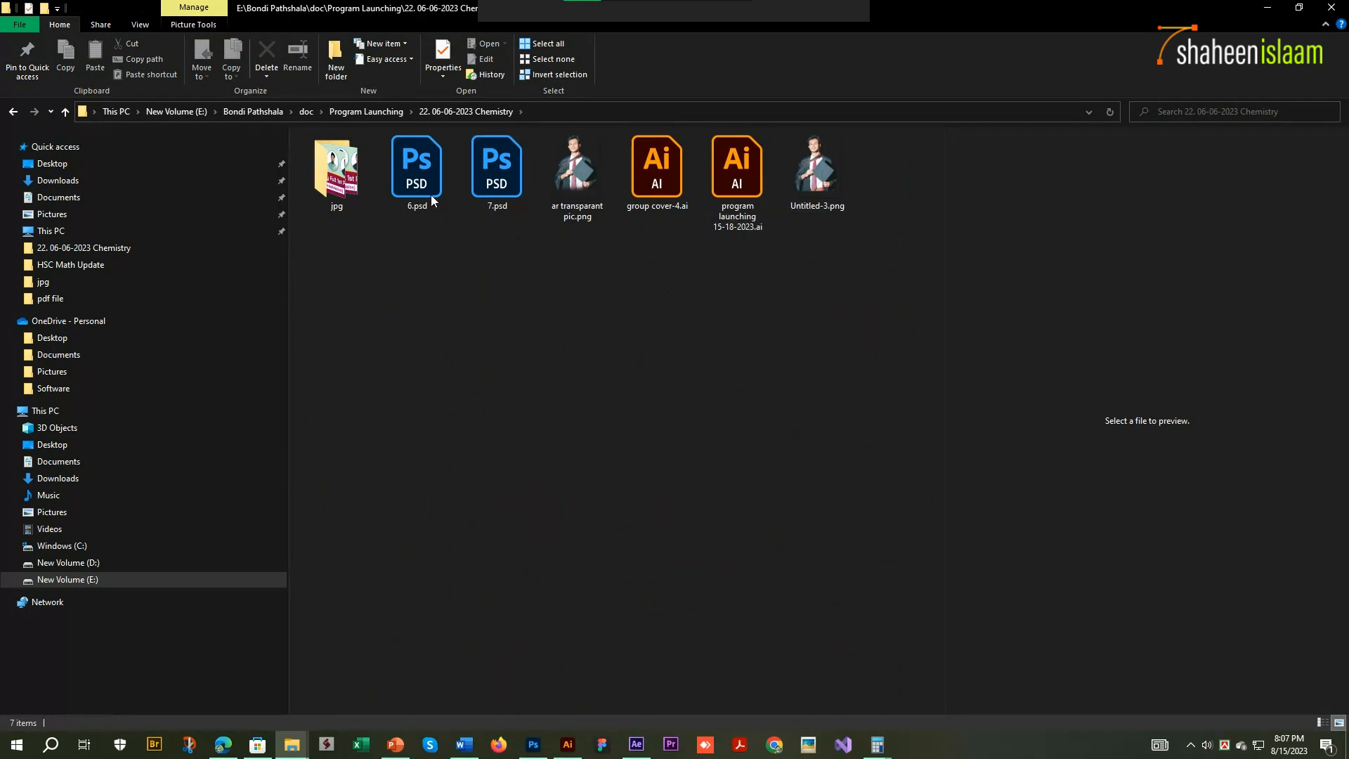
- Place 7.psd from the folder onto the first artboard of the Untitled-5 document in Illustrator
{"action": "left_click", "coordinate": [494, 196]}
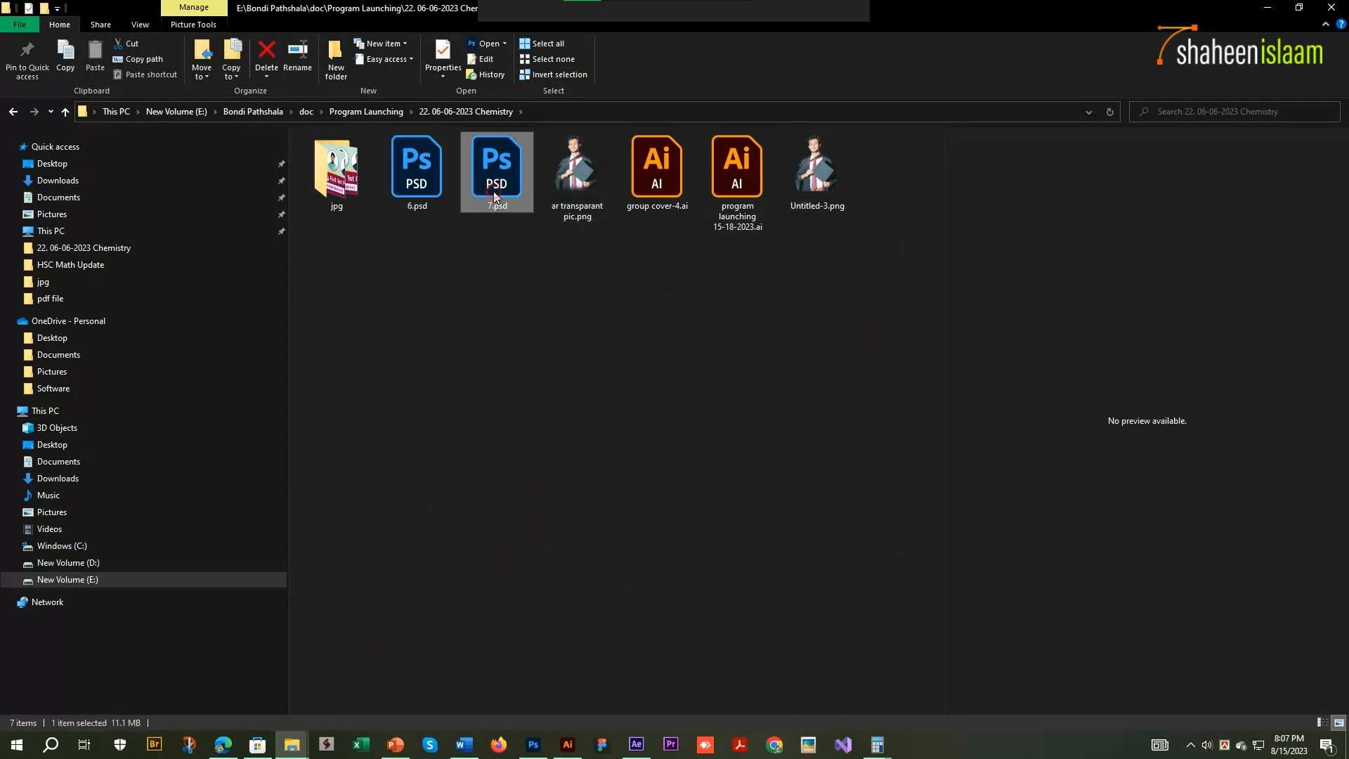
{"action": "left_click", "coordinate": [562, 746]}
{"action": "left_click", "coordinate": [562, 746]}
{"action": "left_click_drag", "start_coordinate": [492, 249], "coordinate": [632, 362]}
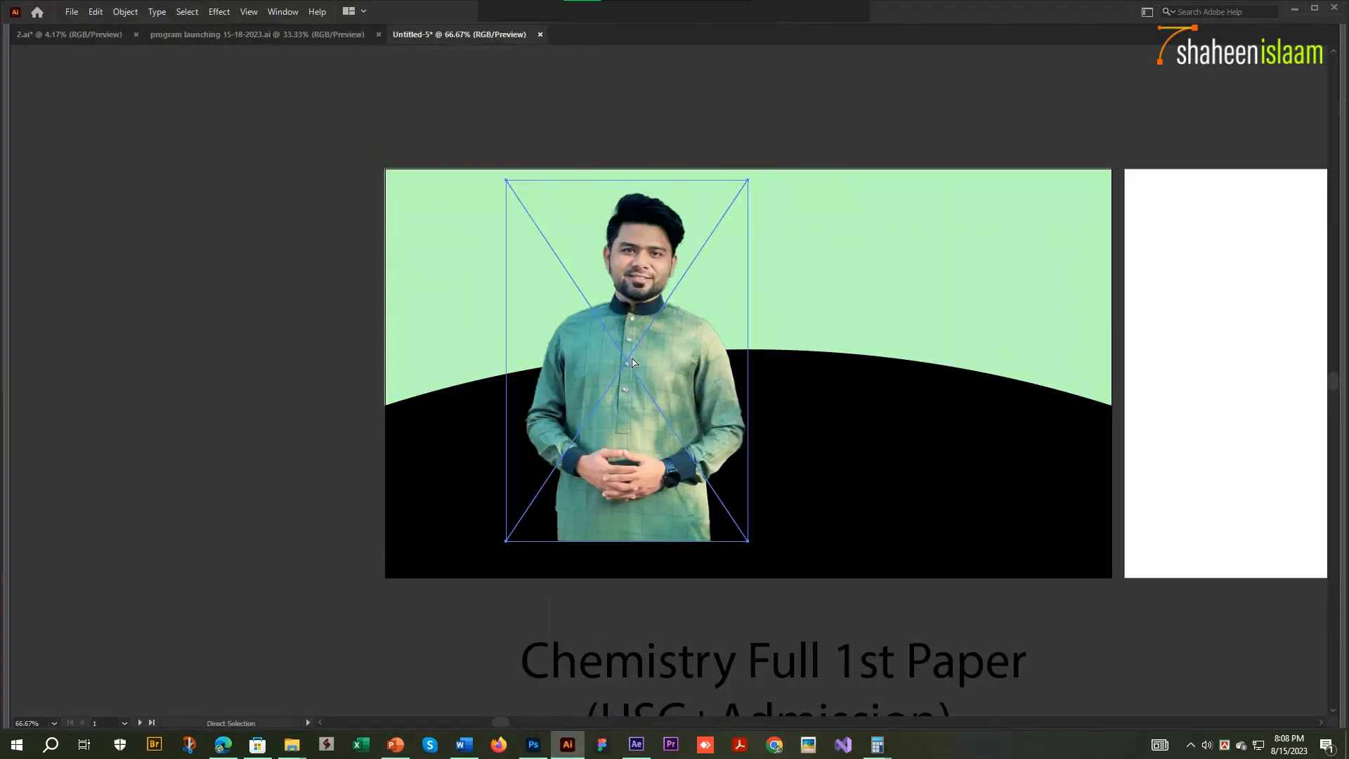
- Embed the placed photo in the document and ungroup it beside the artboard
{"action": "key", "text": "Return"}
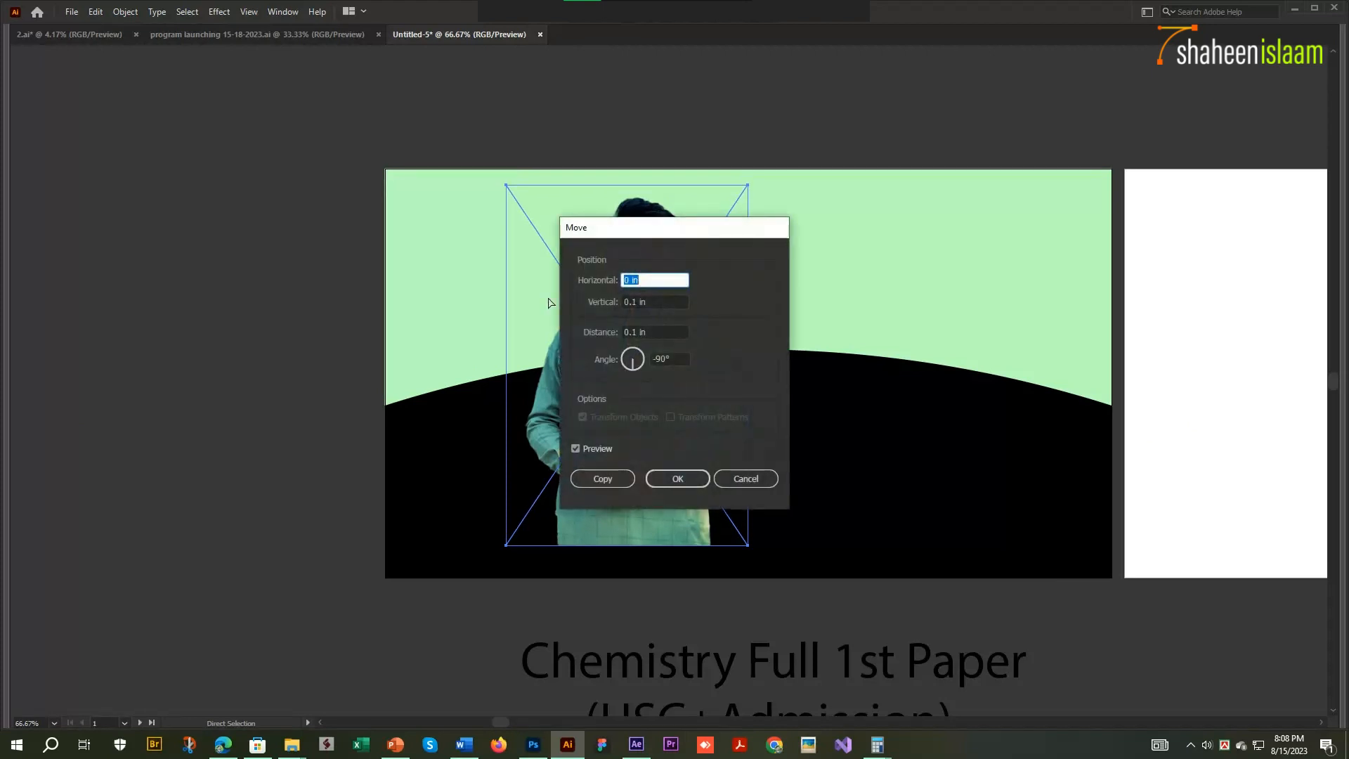
{"action": "key", "text": "Escape"}
{"action": "key", "text": "Tab"}
{"action": "left_click", "coordinate": [212, 35]}
{"action": "key", "text": "Return"}
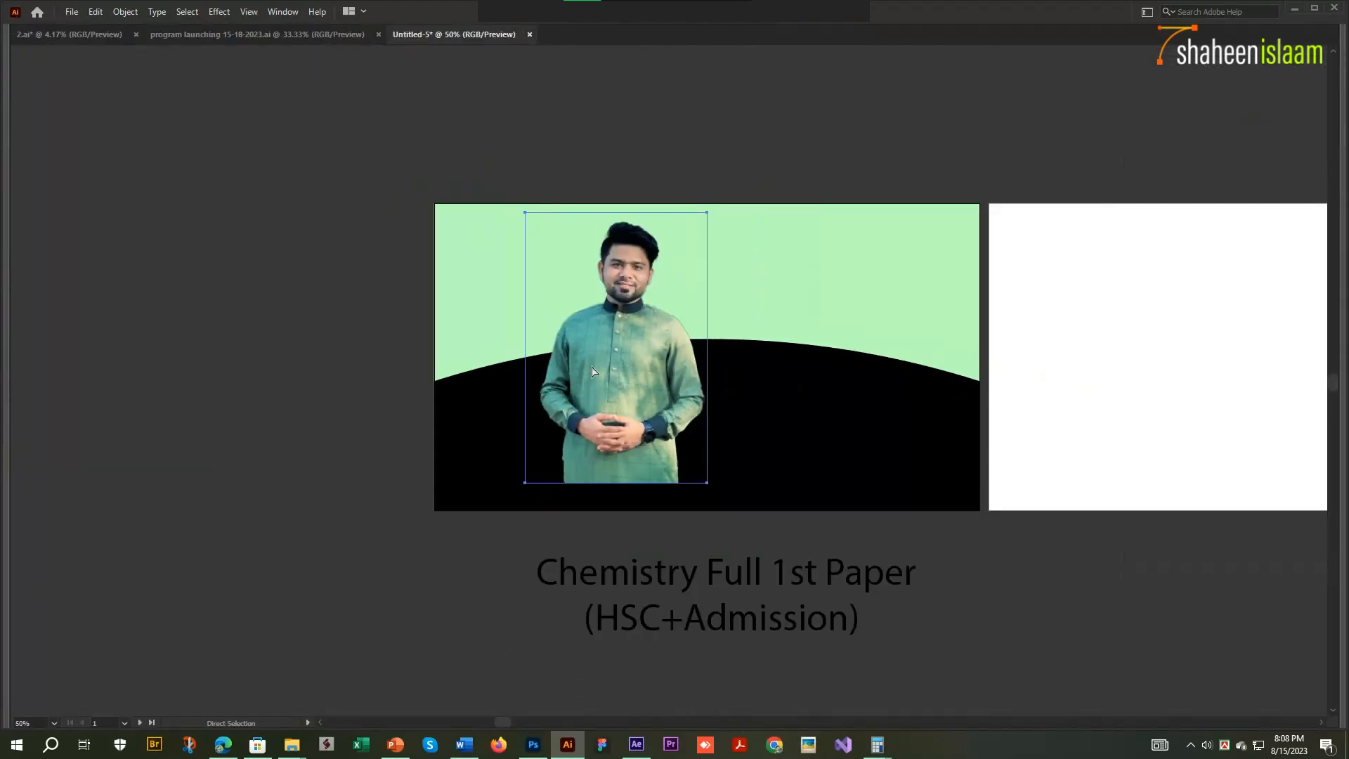
{"action": "right_click", "coordinate": [188, 416]}
{"action": "key", "text": "Escape"}
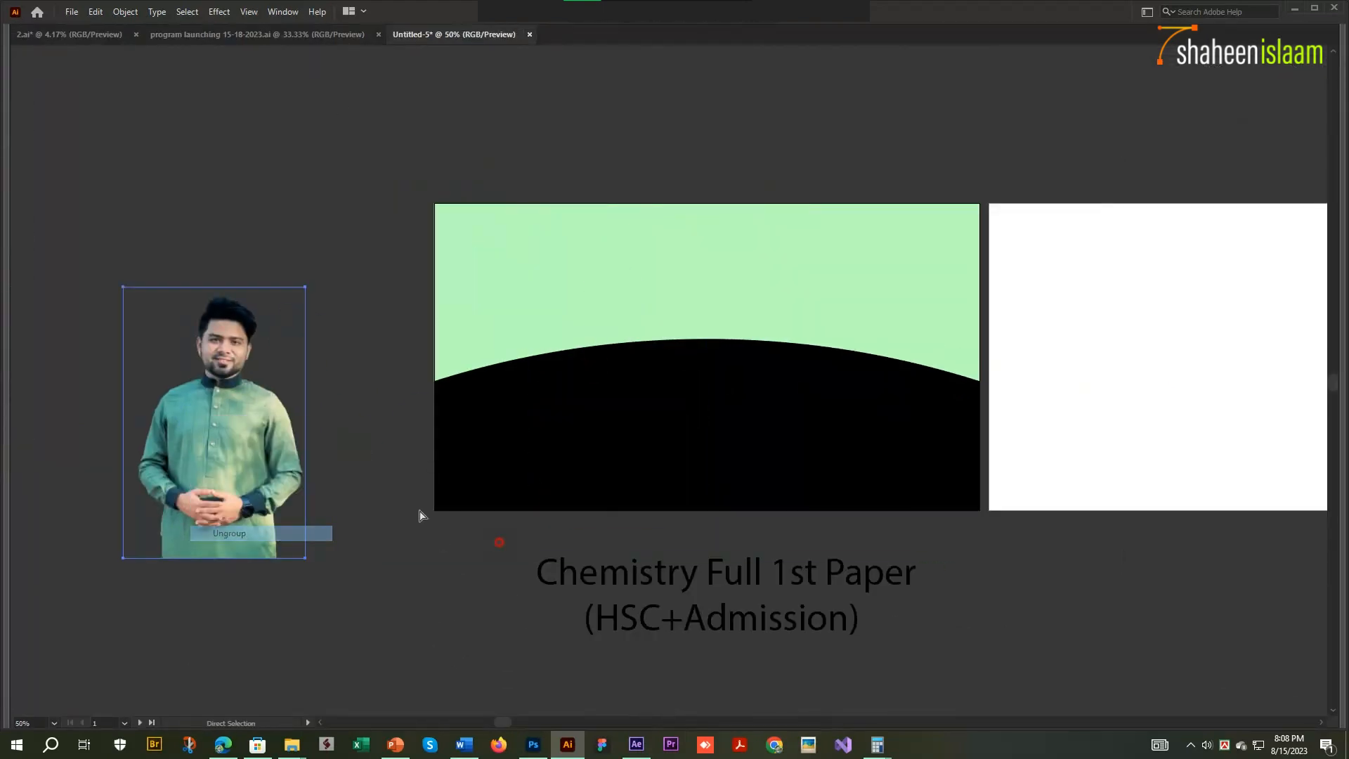
- Move the man's photo back onto the artboard, scale it down at 60%, and centre it horizontally
{"action": "left_click_drag", "start_coordinate": [176, 401], "coordinate": [824, 341]}
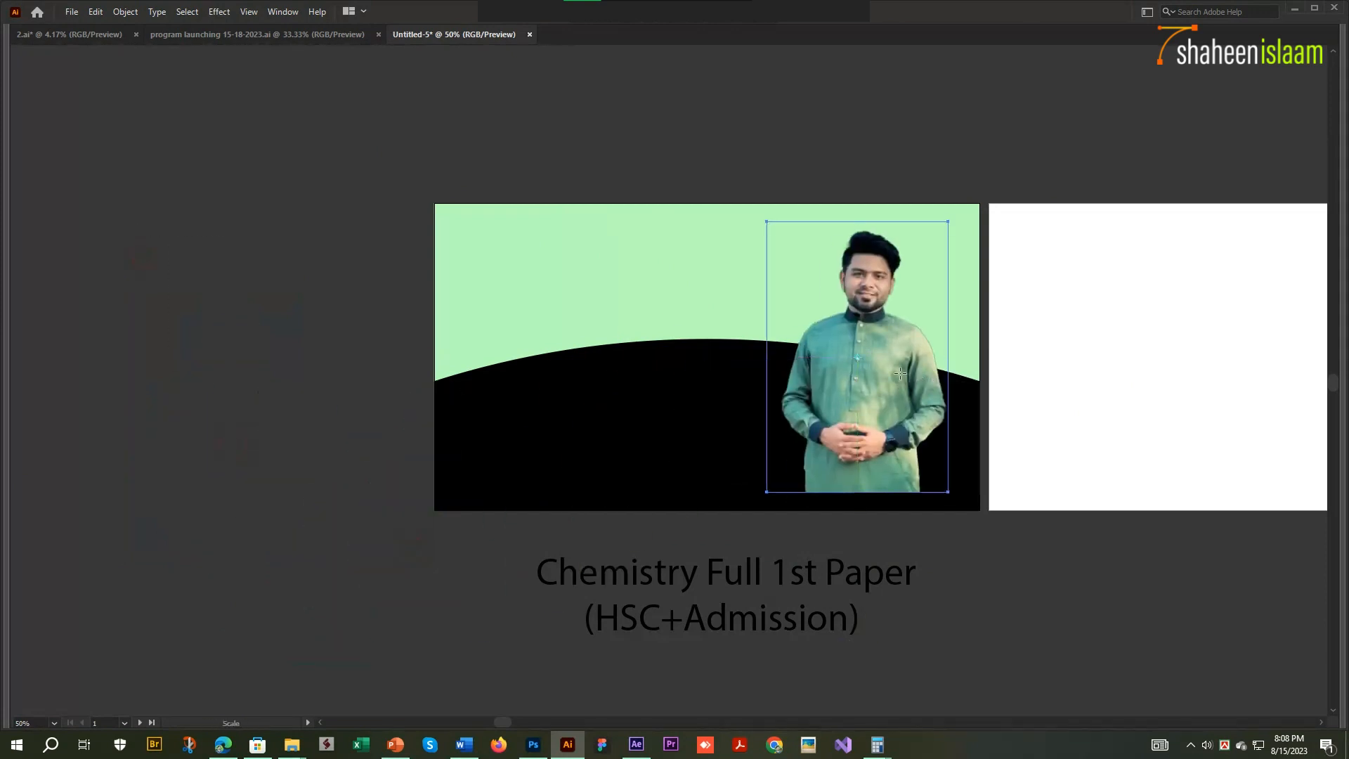
{"action": "key", "text": "s"}
{"action": "key", "text": "Return"}
{"action": "type", "text": "60"}
{"action": "key", "text": "Return"}
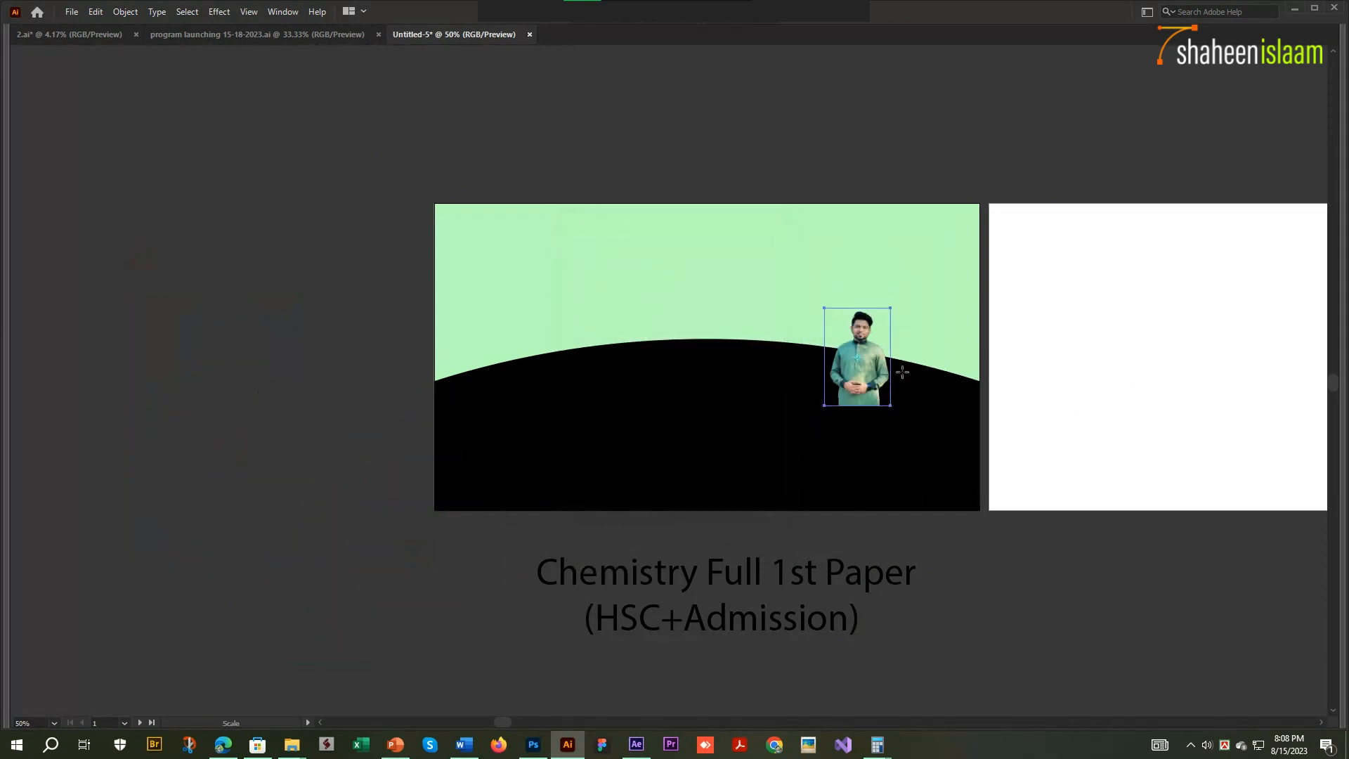
{"action": "scroll", "coordinate": [902, 380], "scroll_direction": "up", "scroll_amount": 3}
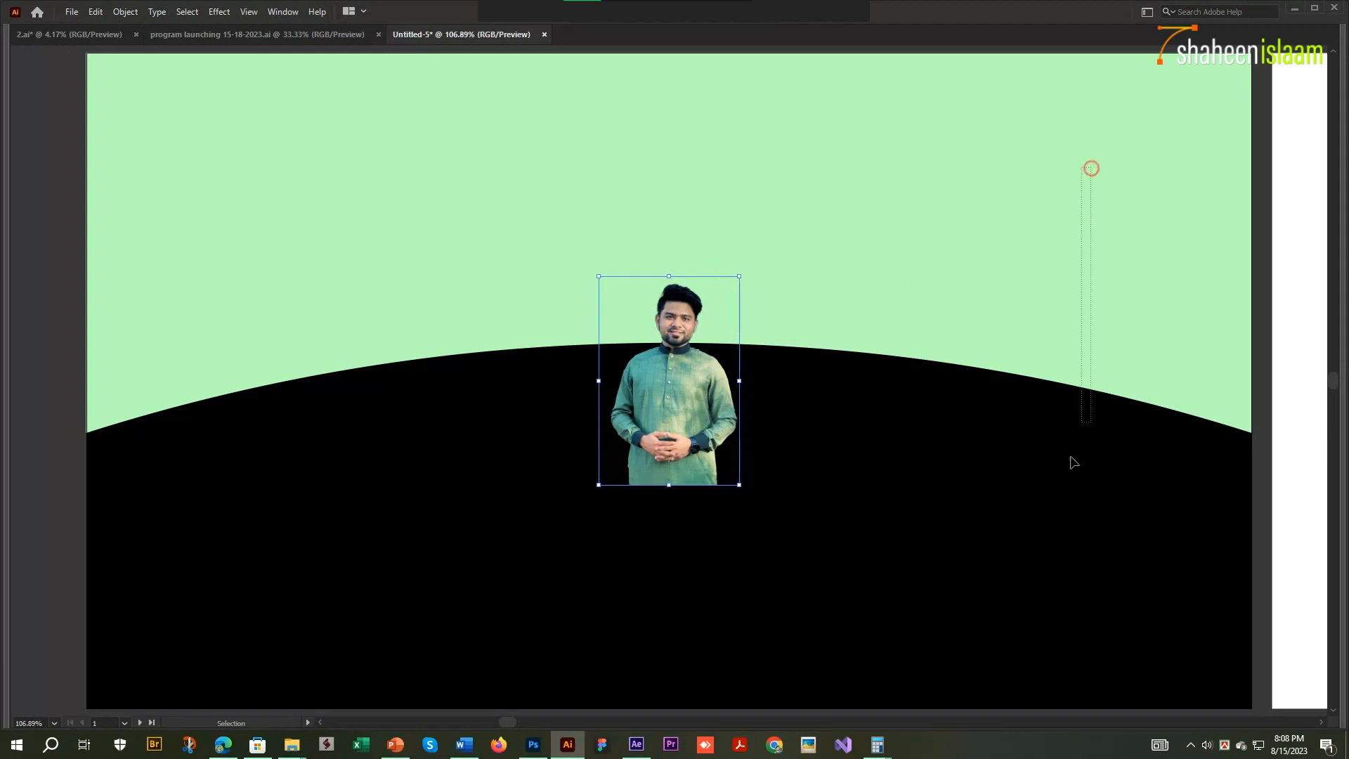
- Draw a black circle centred just above the arc's peak and move the photo up behind it
{"action": "key", "text": "ctrl+shift+a"}
{"action": "key", "text": "a"}
{"action": "left_click_drag", "start_coordinate": [618, 210], "coordinate": [748, 340]}
{"action": "left_click_drag", "start_coordinate": [653, 219], "coordinate": [686, 220]}
{"action": "left_click_drag", "start_coordinate": [702, 418], "coordinate": [703, 314]}
- Make a clipping mask from the circle and the photo
{"action": "left_click", "coordinate": [618, 263], "text": "shift"}
{"action": "key", "text": "a"}
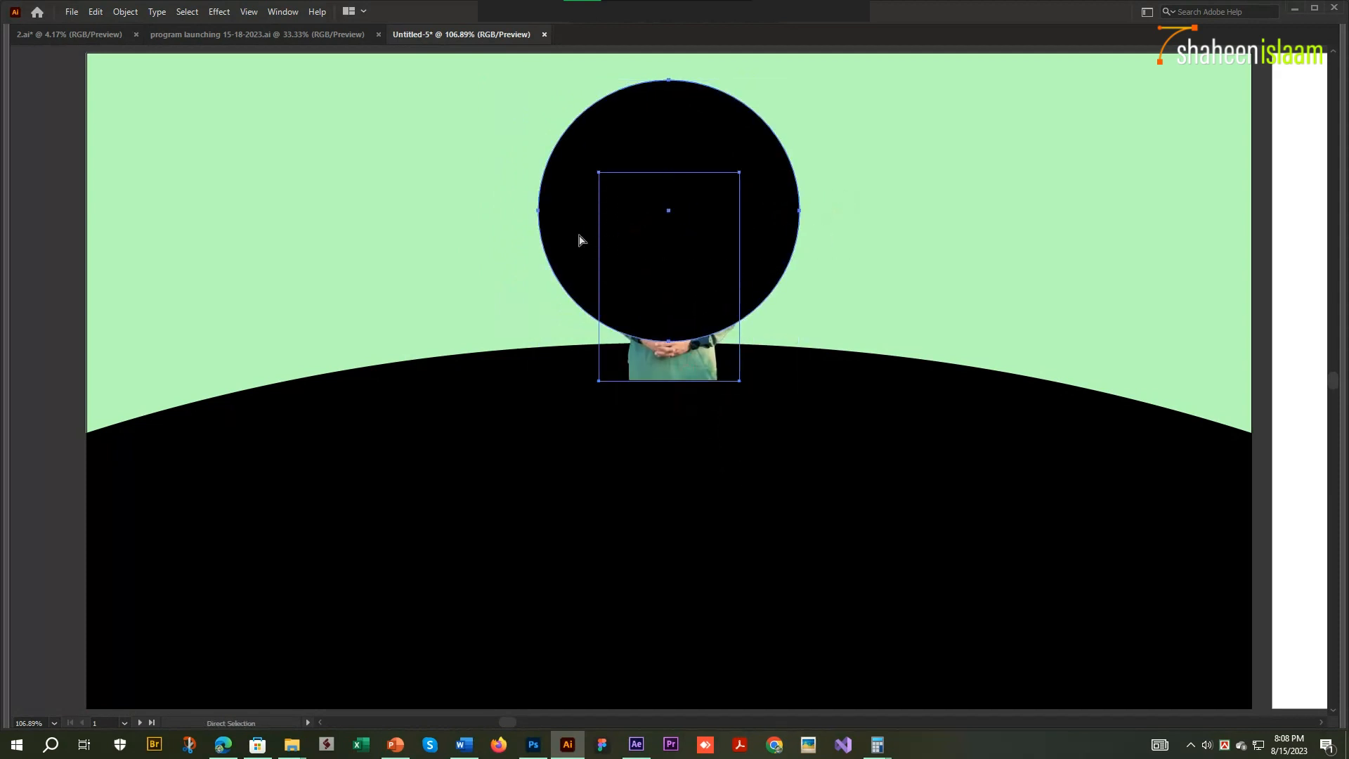
{"action": "key", "text": "ctrl+7"}
{"action": "left_click", "coordinate": [891, 211], "text": "ctrl"}
{"action": "left_click", "coordinate": [664, 219], "text": "ctrl"}
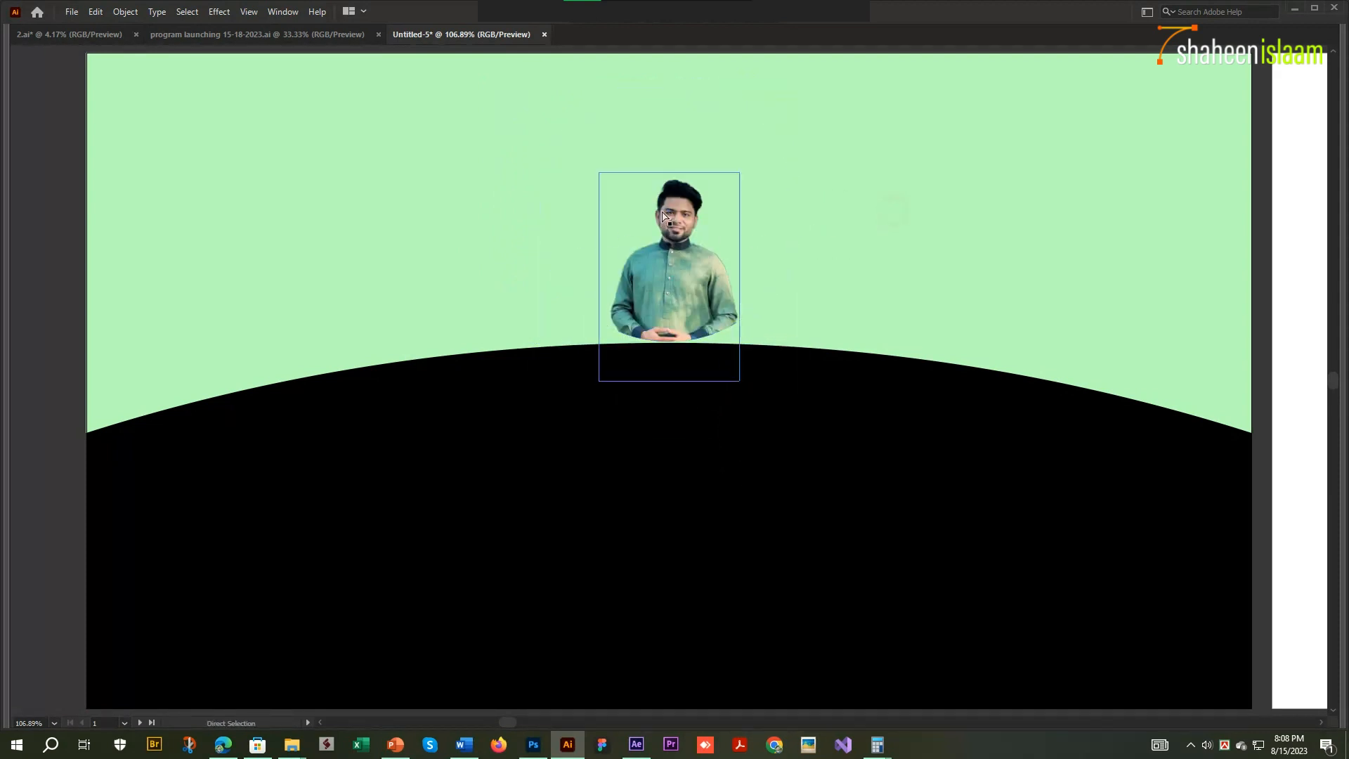
- Fill the clipping circle with white sampled from the neighbouring blank artboard
{"action": "left_click_drag", "start_coordinate": [696, 200], "coordinate": [693, 296]}
{"action": "left_click", "coordinate": [611, 274]}
{"action": "key", "text": "i"}
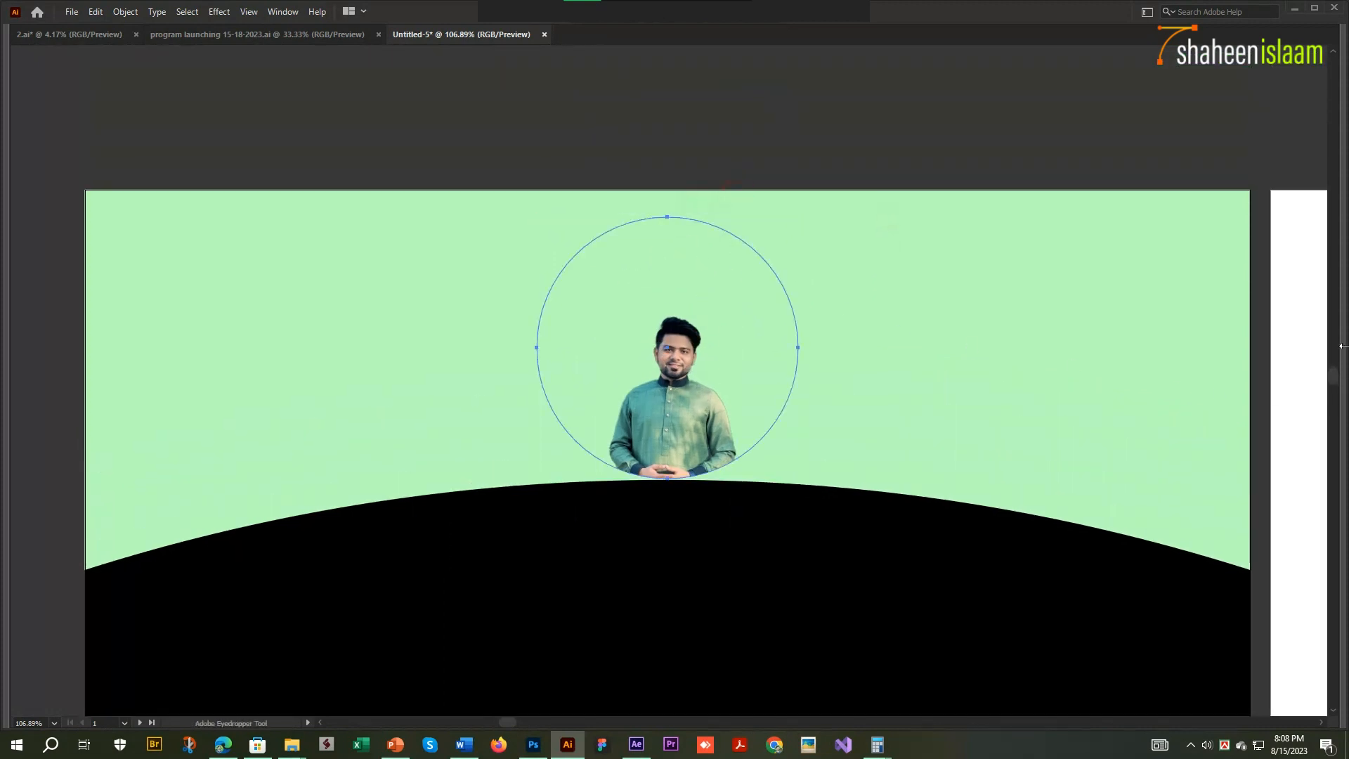
{"action": "left_click", "coordinate": [1303, 341]}
{"action": "key", "text": "a"}
{"action": "left_click", "coordinate": [957, 277]}
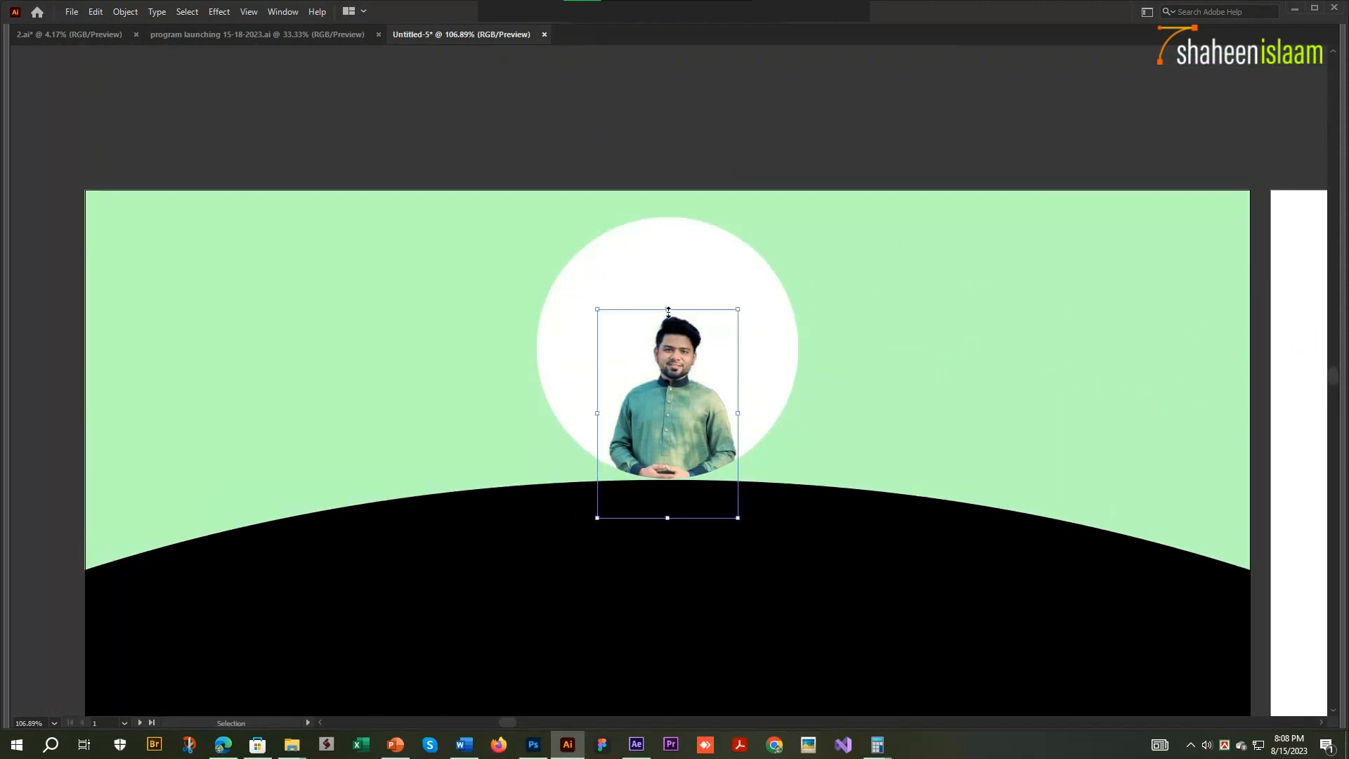
- Enlarge the photo within the white circle to show the head and chest, and undo the last move
{"action": "left_click_drag", "start_coordinate": [668, 310], "coordinate": [659, 341]}
{"action": "scroll", "coordinate": [952, 302], "scroll_direction": "down", "scroll_amount": 1}
{"action": "left_click_drag", "start_coordinate": [917, 261], "coordinate": [753, 333]}
{"action": "key", "text": "v"}
{"action": "key", "text": "ctrl+z"}
- Release the circle's clipping mask and delete the photo, leaving the white circle above the arc
{"action": "right_click", "coordinate": [778, 301]}
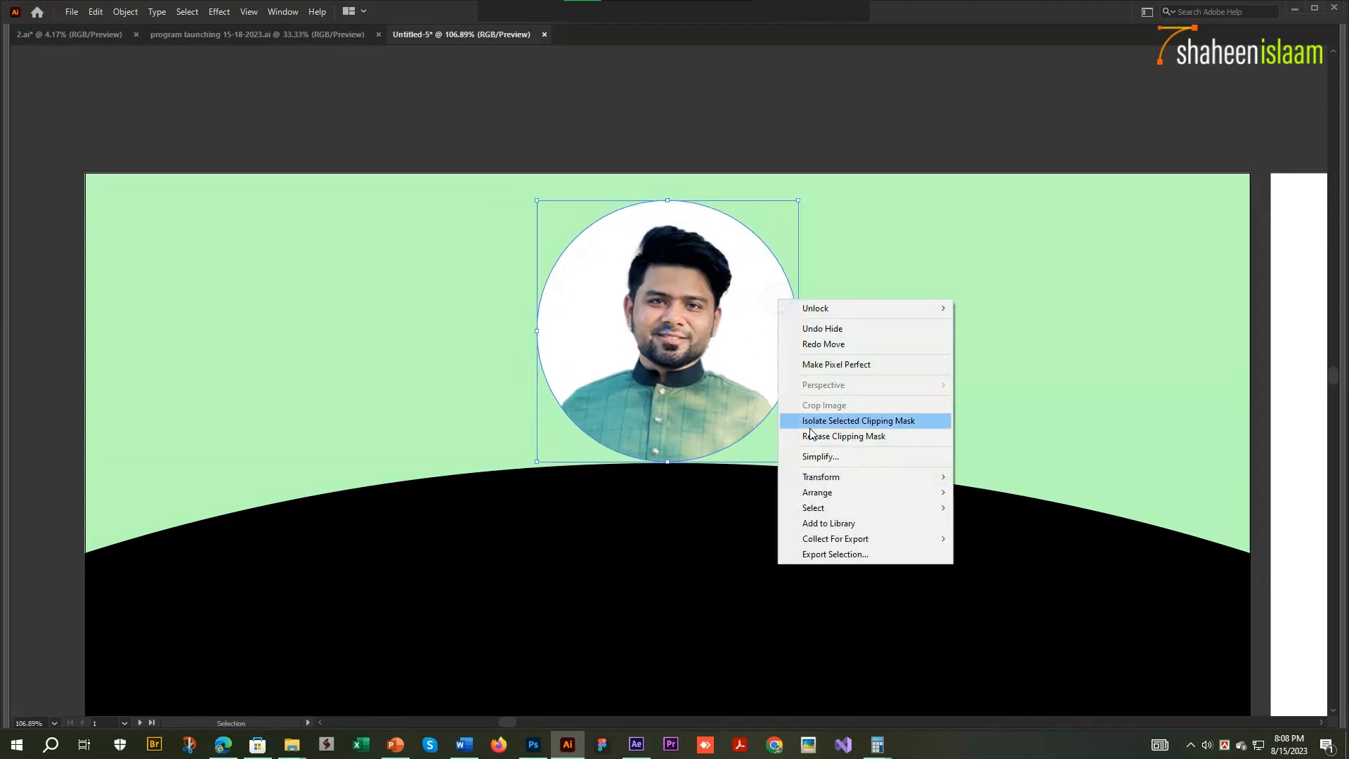
{"action": "left_click", "coordinate": [815, 436]}
{"action": "left_click", "coordinate": [813, 452]}
{"action": "key", "text": "Delete"}
{"action": "left_click", "coordinate": [726, 360]}
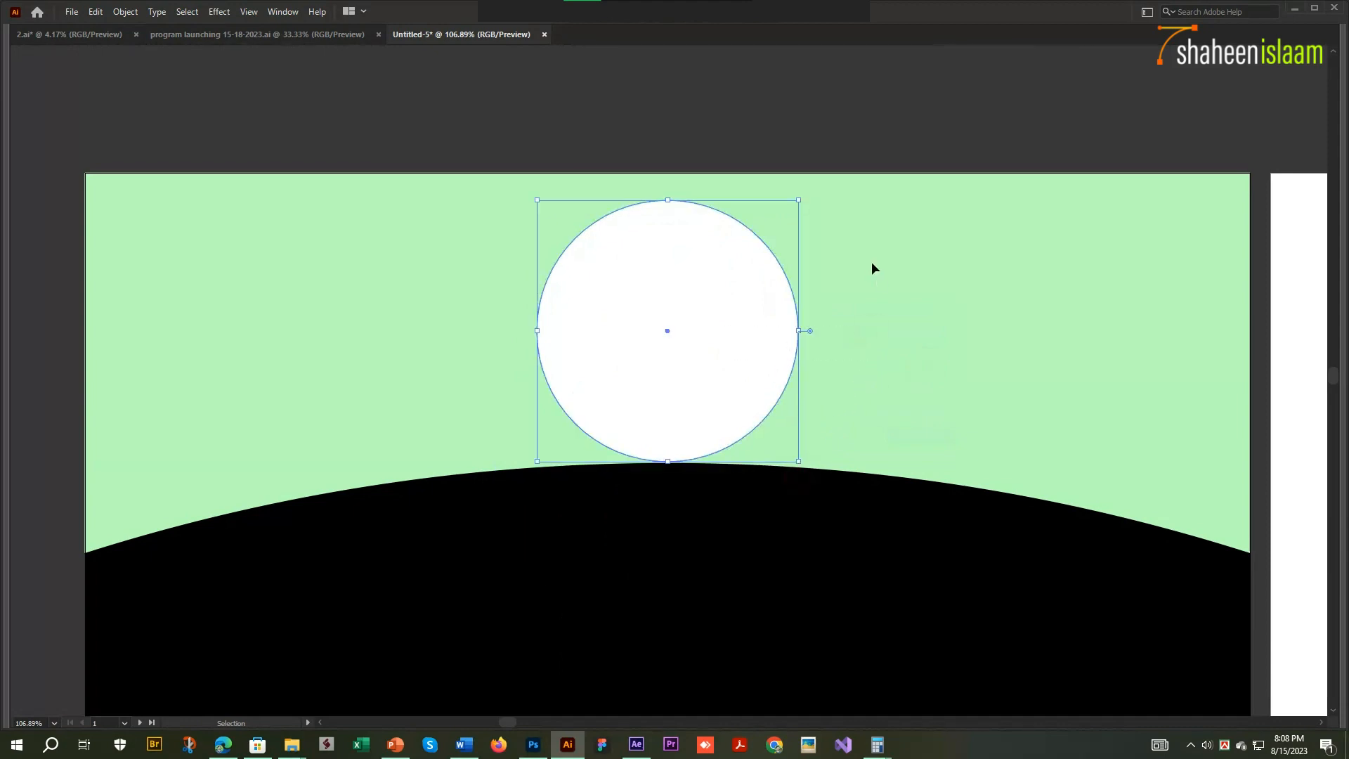
- Scale the white circle to 120% and paste the masked circular photo in front of it
{"action": "key", "text": "s"}
{"action": "key", "text": "Return"}
{"action": "type", "text": "120"}
{"action": "key", "text": "Return"}
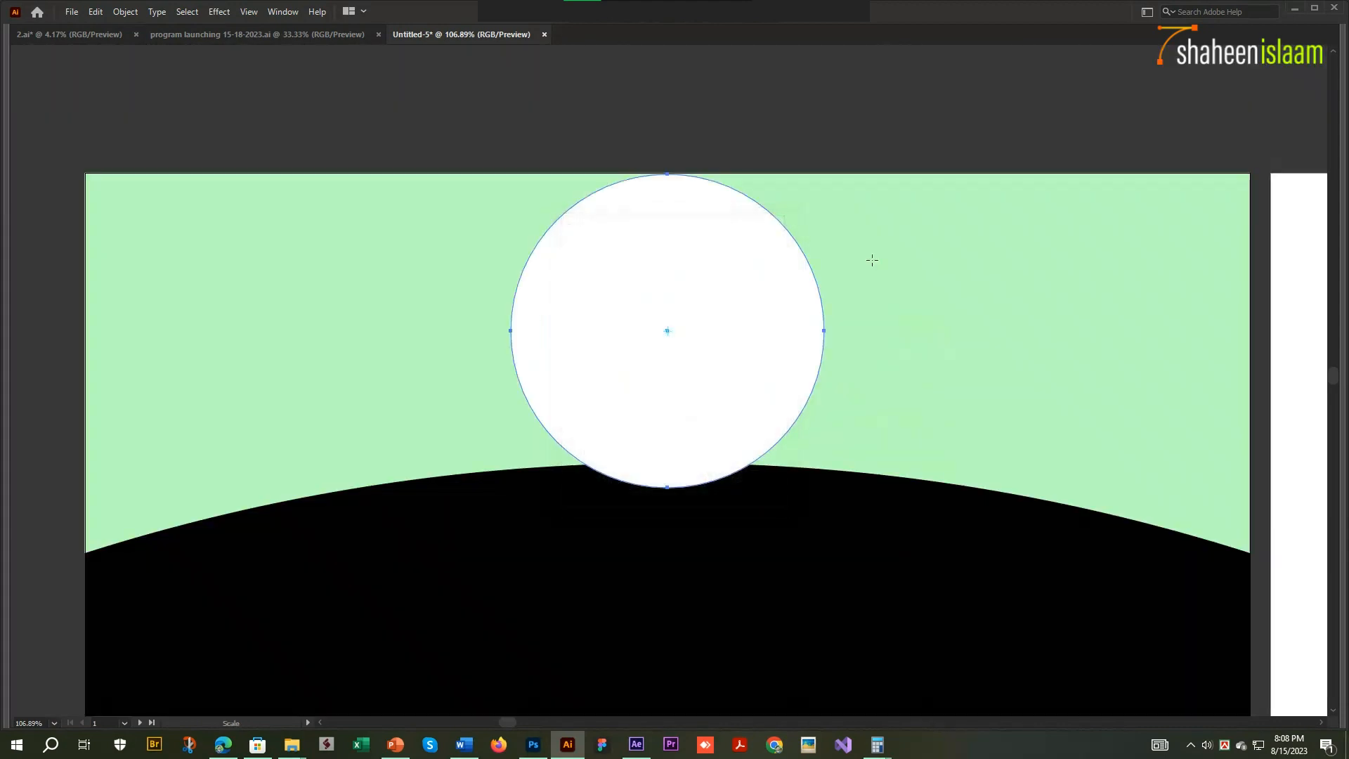
{"action": "key", "text": "ctrl+f"}
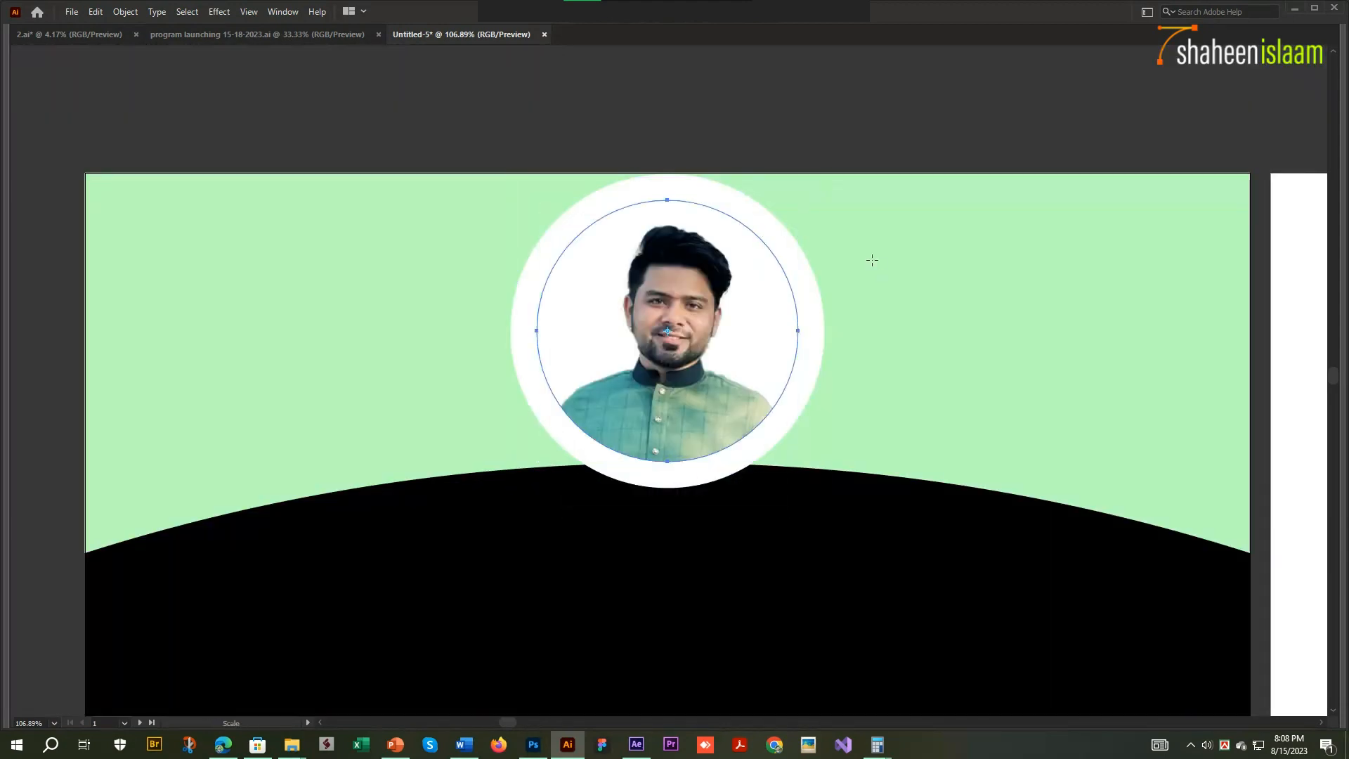
- Shrink the outer white circle evenly to about 3.83 in across, leaving a narrow ring around the photo
{"action": "key", "text": "ctrl+equal"}
{"action": "left_click", "coordinate": [761, 184]}
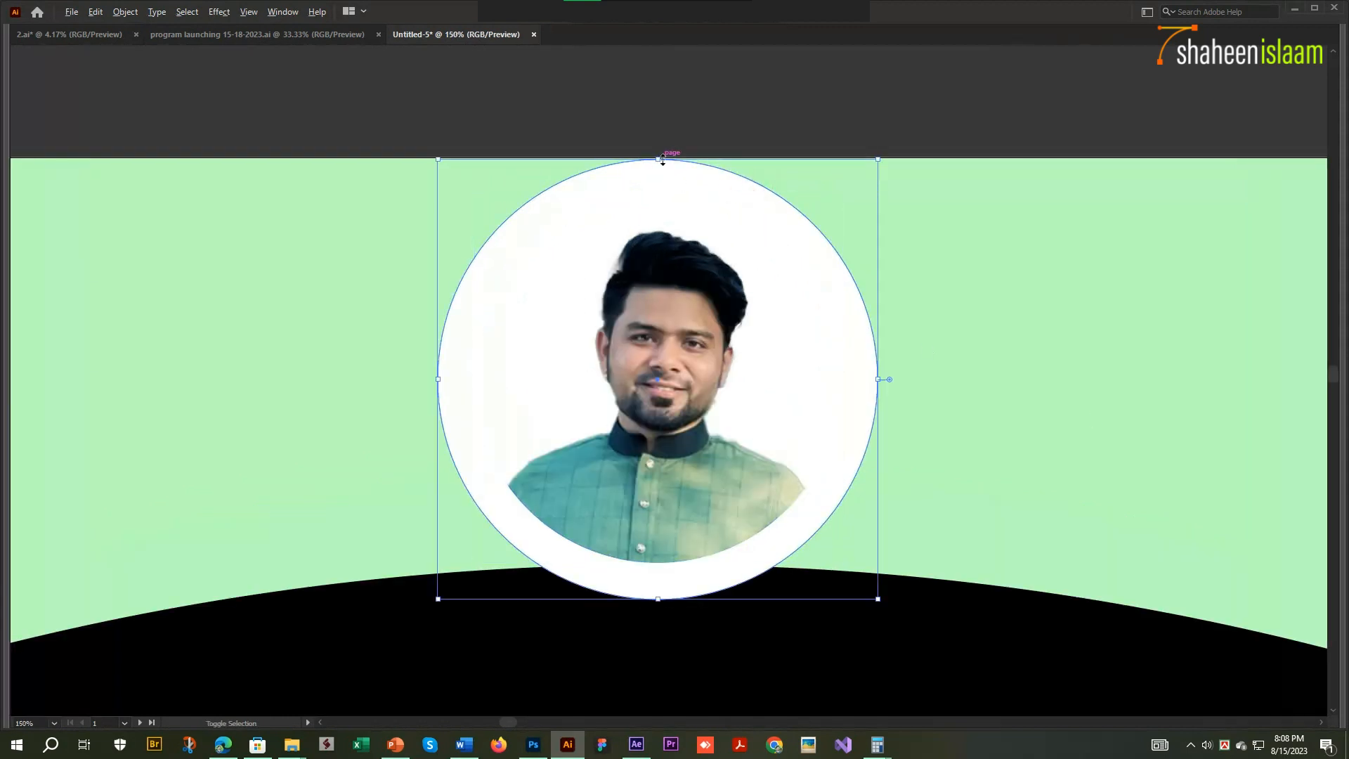
{"action": "left_click_drag", "start_coordinate": [663, 161], "coordinate": [663, 184]}
- Fill the outer circle around the photo with light purple C2A1FF
{"action": "key", "text": "Tab"}
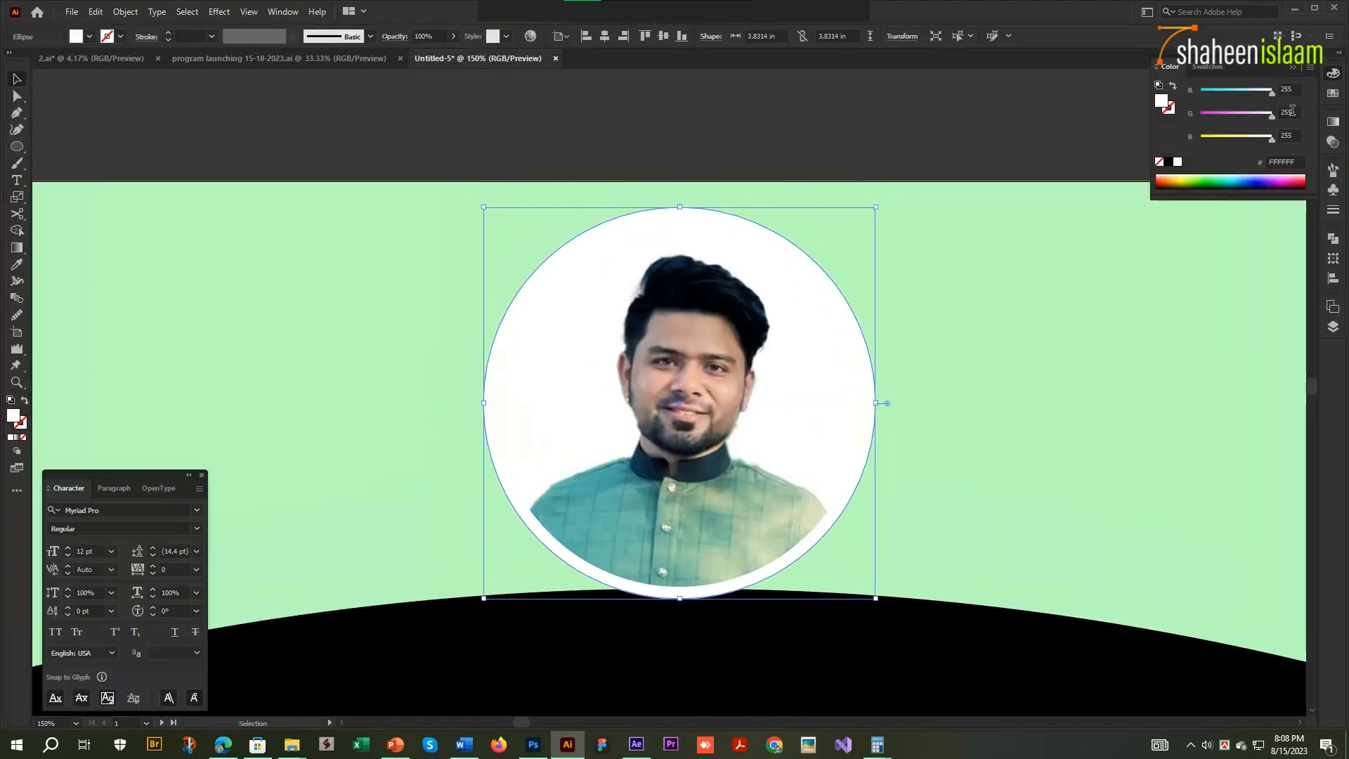
{"action": "key", "text": "x"}
{"action": "left_click", "coordinate": [1246, 112]}
{"action": "left_click", "coordinate": [1253, 90]}
{"action": "key", "text": "Tab"}
{"action": "left_click", "coordinate": [1087, 150]}
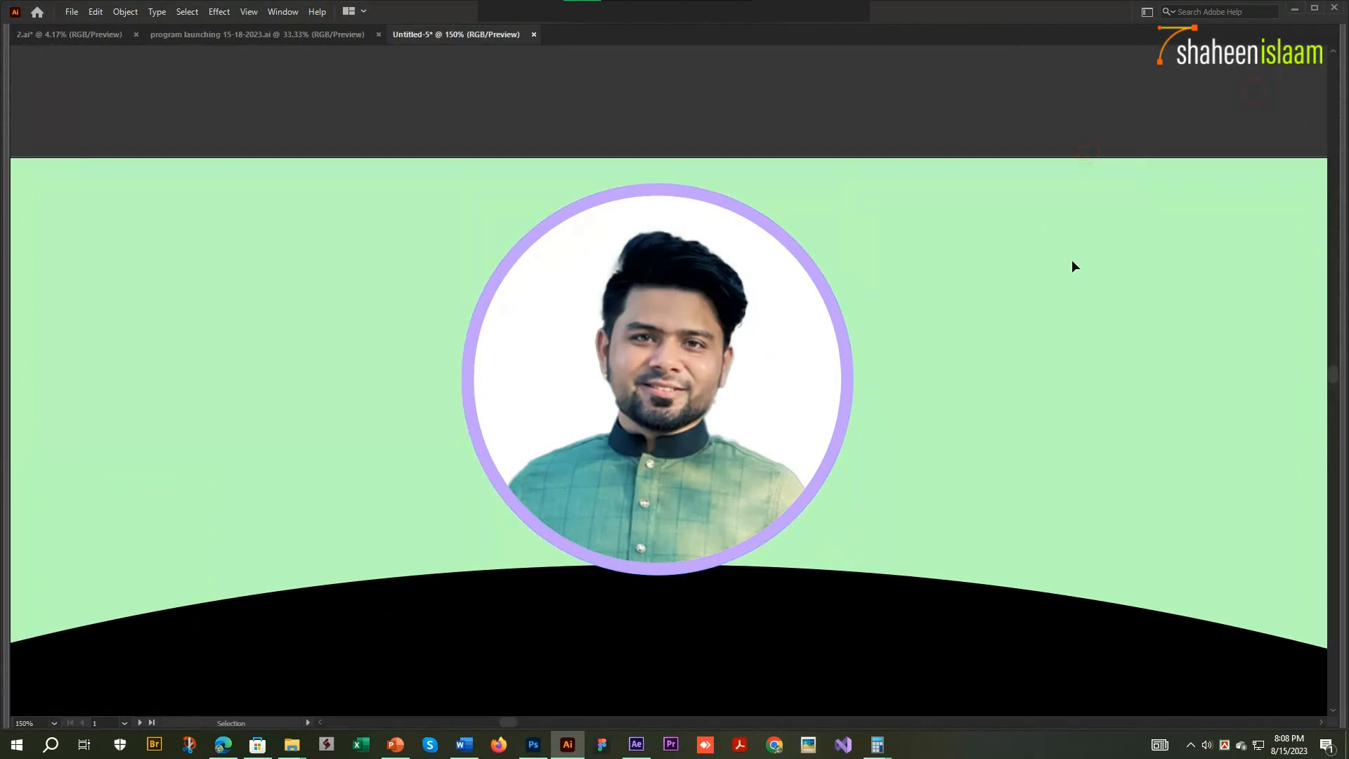
{"action": "scroll", "coordinate": [1072, 266], "scroll_direction": "down", "scroll_amount": 1}
{"action": "key", "text": "a"}
{"action": "left_click", "coordinate": [829, 318]}
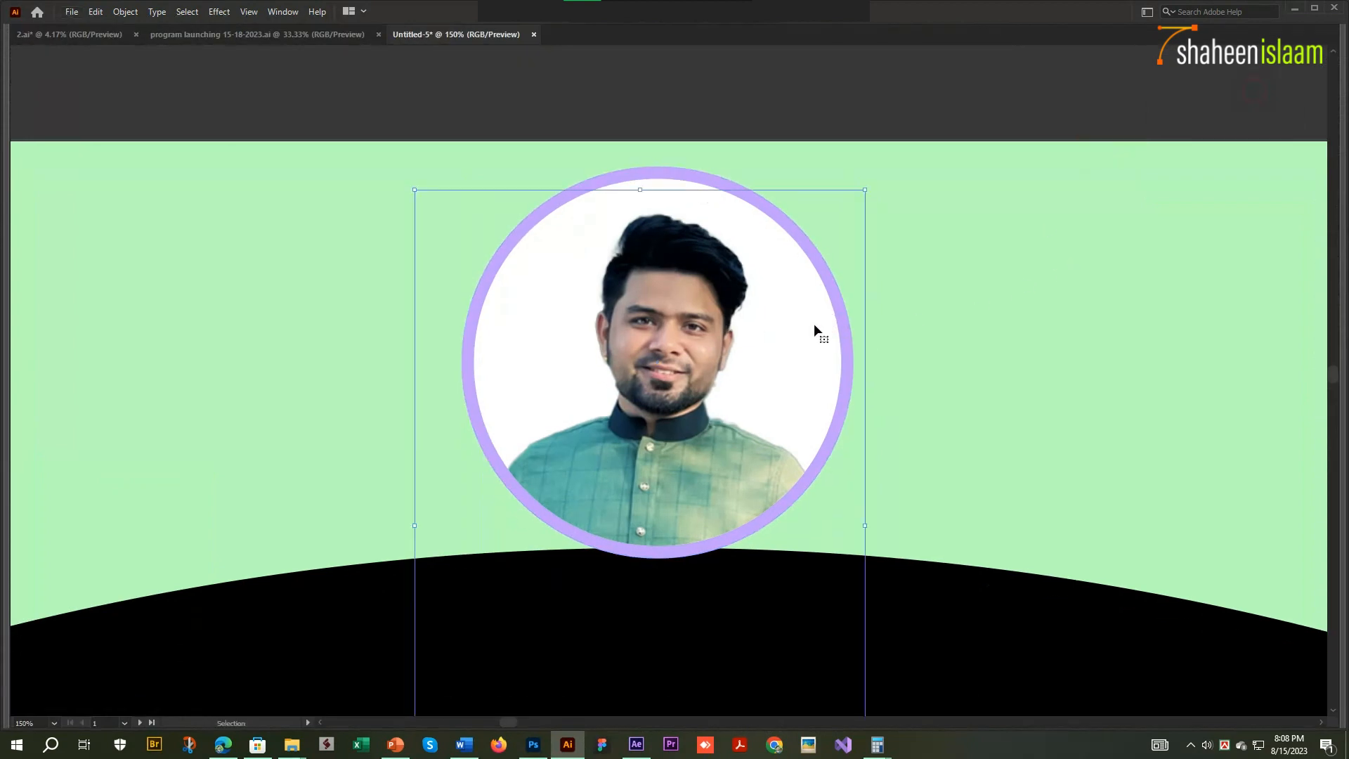
{"action": "key", "text": "Delete"}
{"action": "key", "text": "ctrl+z"}
{"action": "left_click", "coordinate": [921, 385]}
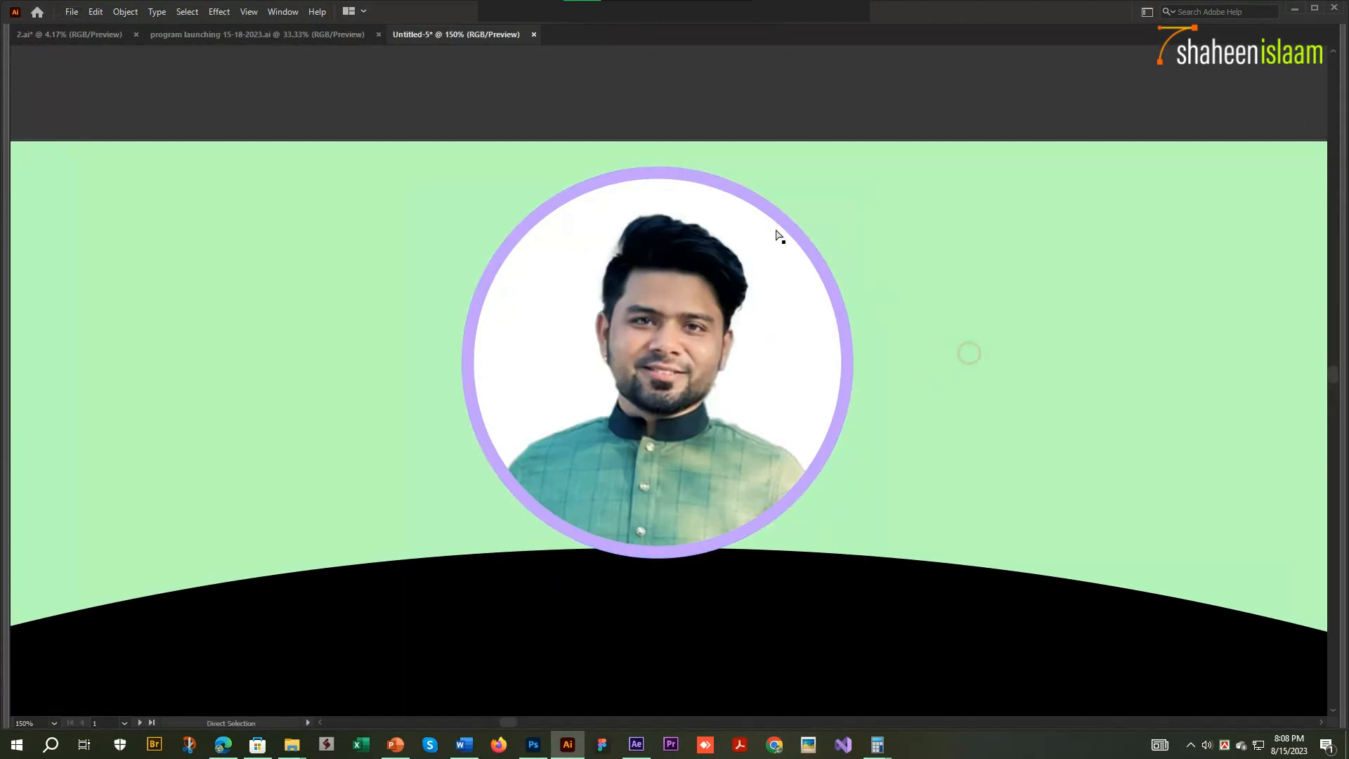
{"action": "left_click", "coordinate": [750, 197]}
{"action": "key", "text": "Delete"}
{"action": "left_click_drag", "start_coordinate": [772, 149], "coordinate": [754, 224]}
{"action": "scroll", "coordinate": [685, 237], "scroll_direction": "down", "scroll_amount": 3}
{"action": "key", "text": "Tab"}
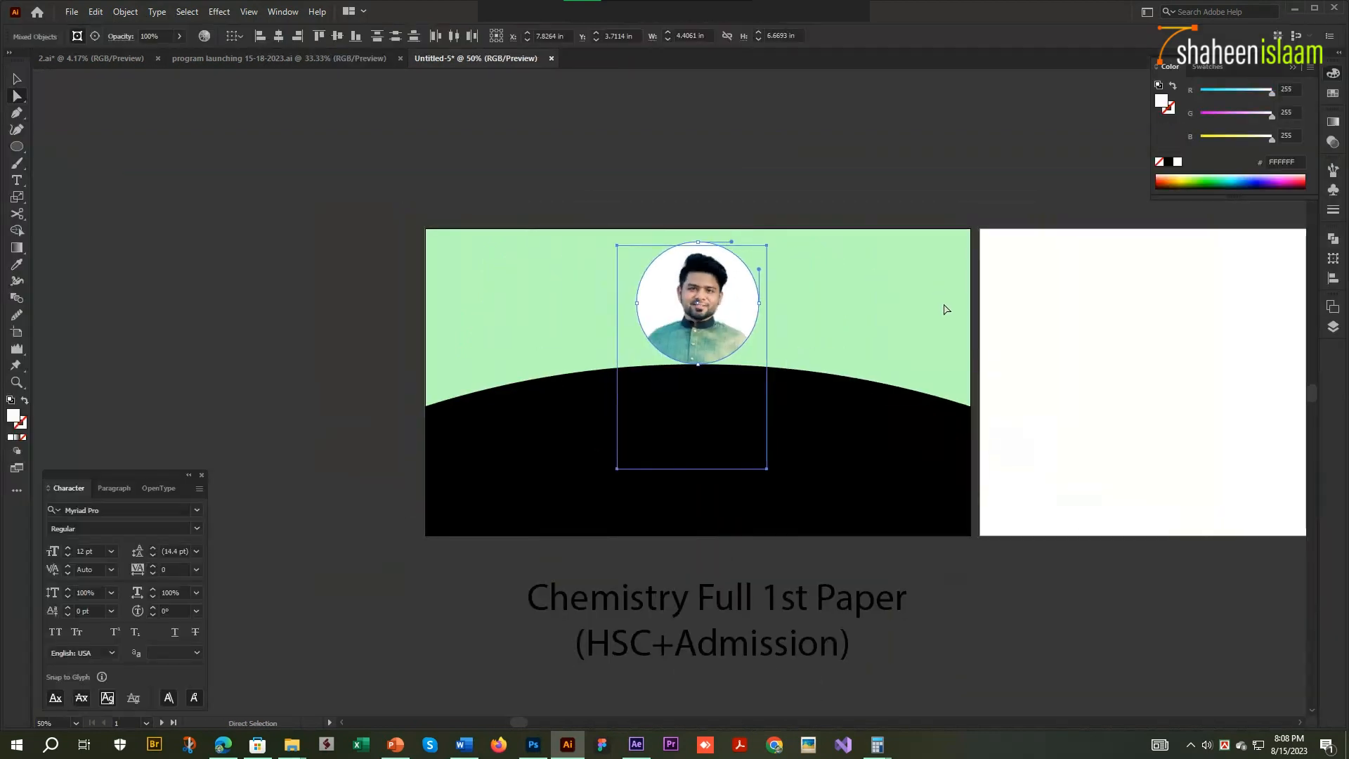
{"action": "left_click", "coordinate": [896, 204]}
- Select the circular photo together with its purple circle and hide them
{"action": "key", "text": "v"}
{"action": "left_click", "coordinate": [731, 298]}
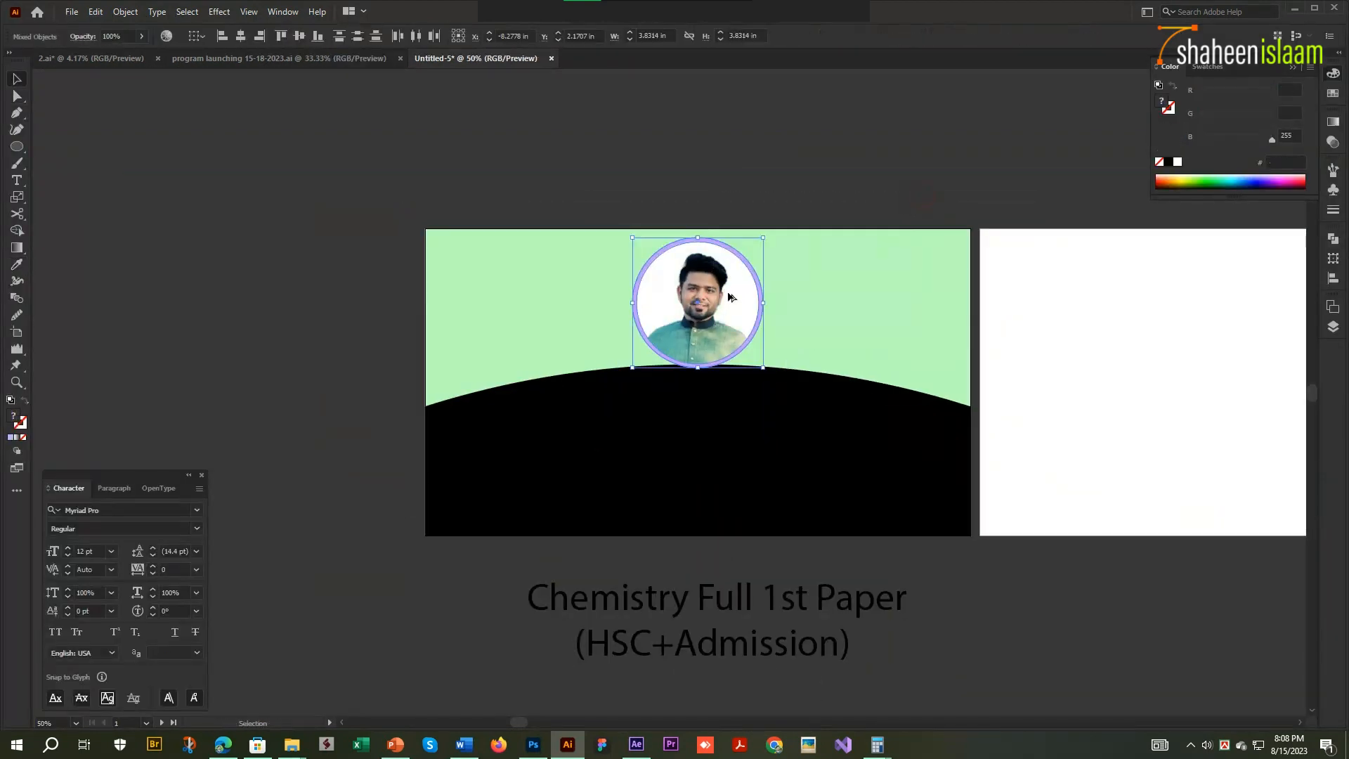
{"action": "scroll", "coordinate": [731, 297], "scroll_direction": "up", "scroll_amount": 2}
{"action": "scroll", "coordinate": [902, 397], "scroll_direction": "down", "scroll_amount": 2}
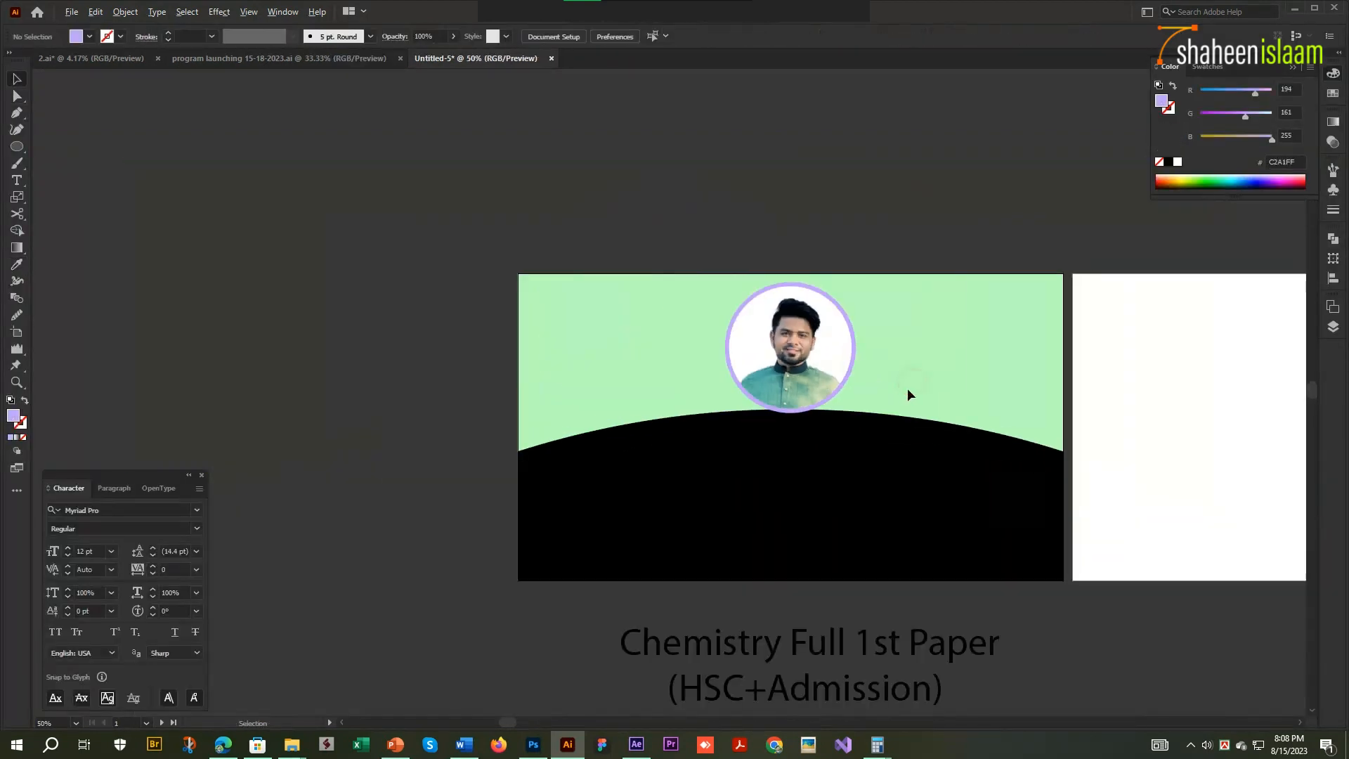
{"action": "key", "text": "Tab"}
{"action": "key", "text": "a"}
{"action": "key", "text": "Delete"}
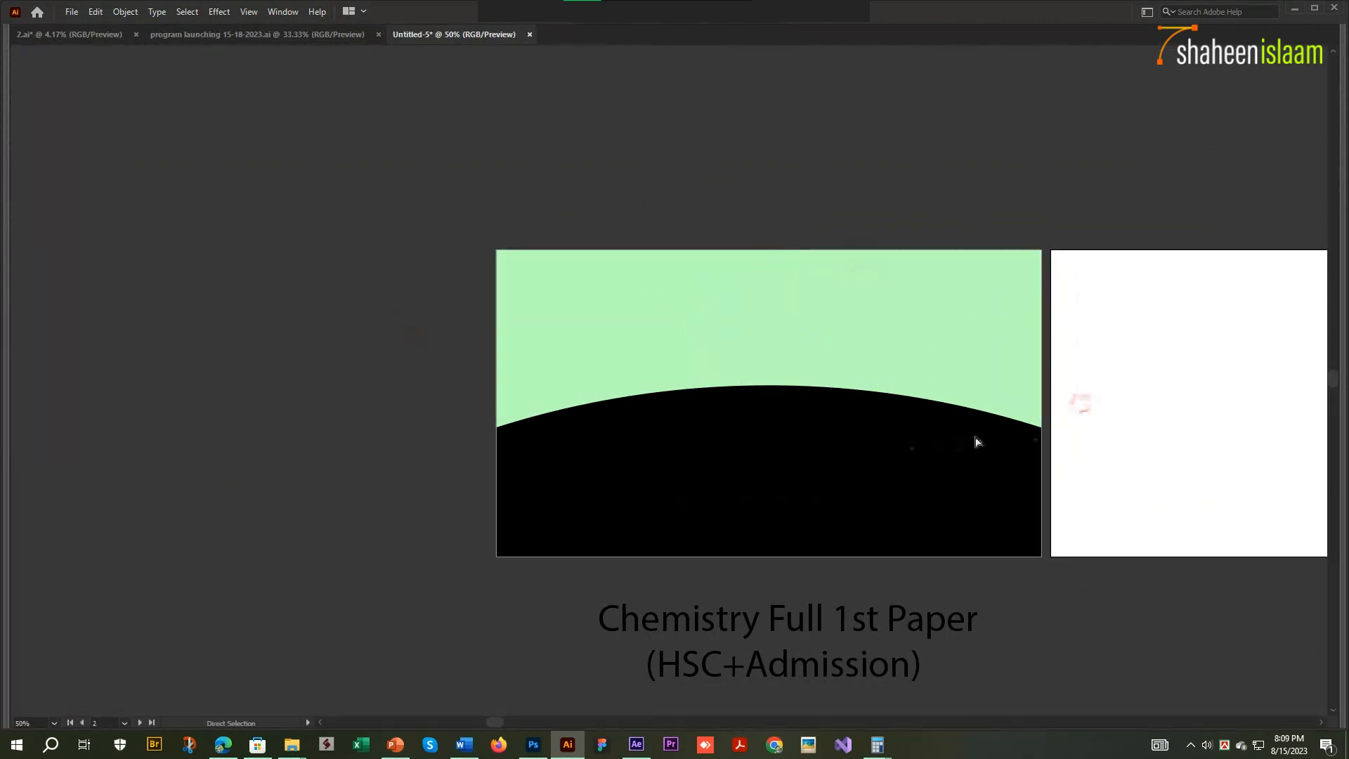
- Lower the black shape's curved top edge slightly and show the hidden framed photo again
{"action": "left_click", "coordinate": [1141, 271]}
{"action": "left_click_drag", "start_coordinate": [381, 355], "coordinate": [1229, 500]}
{"action": "key", "text": "shift+Down"}
{"action": "key", "text": "shift+Down"}
{"action": "key", "text": "shift+Down"}
{"action": "left_click", "coordinate": [1126, 445]}
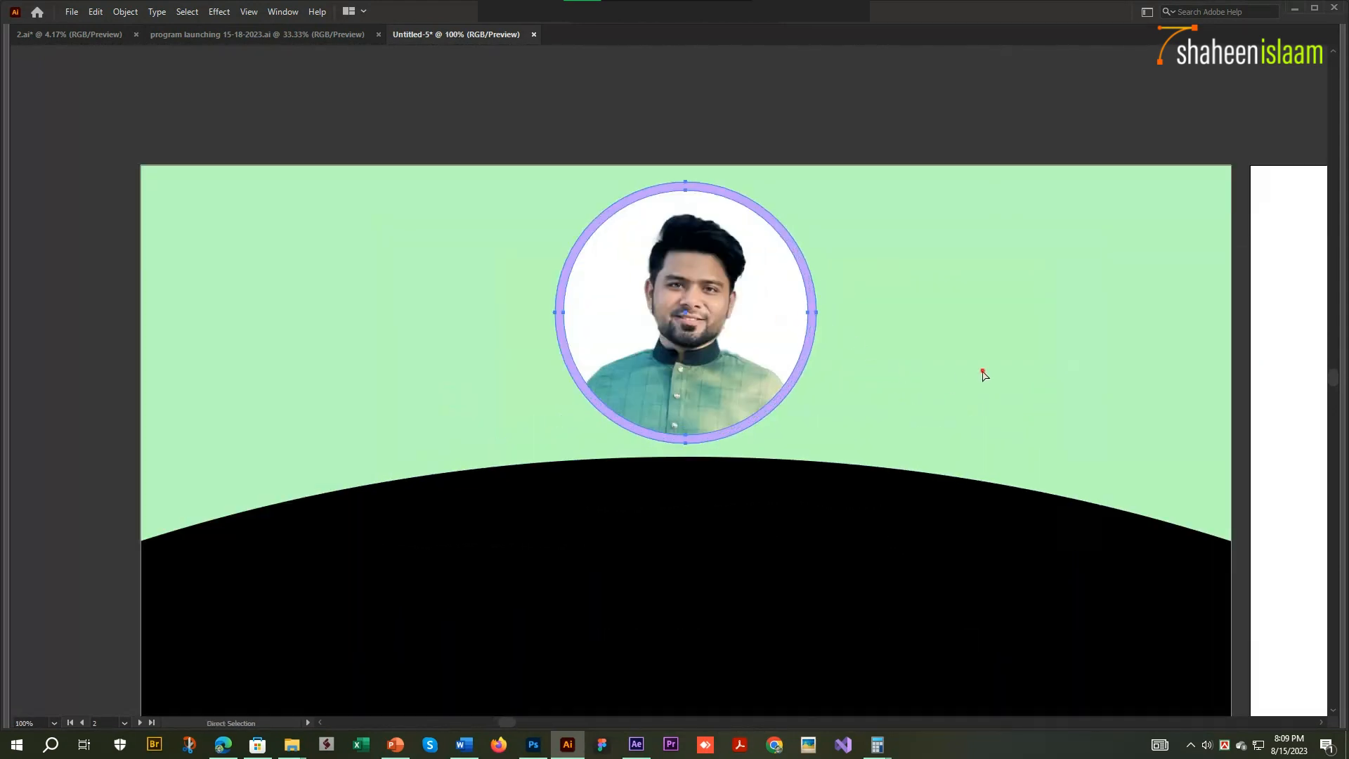
- Copy the framed photo to both sides of the centre one along the arc, and hide all three
{"action": "left_click_drag", "start_coordinate": [723, 320], "coordinate": [1036, 394]}
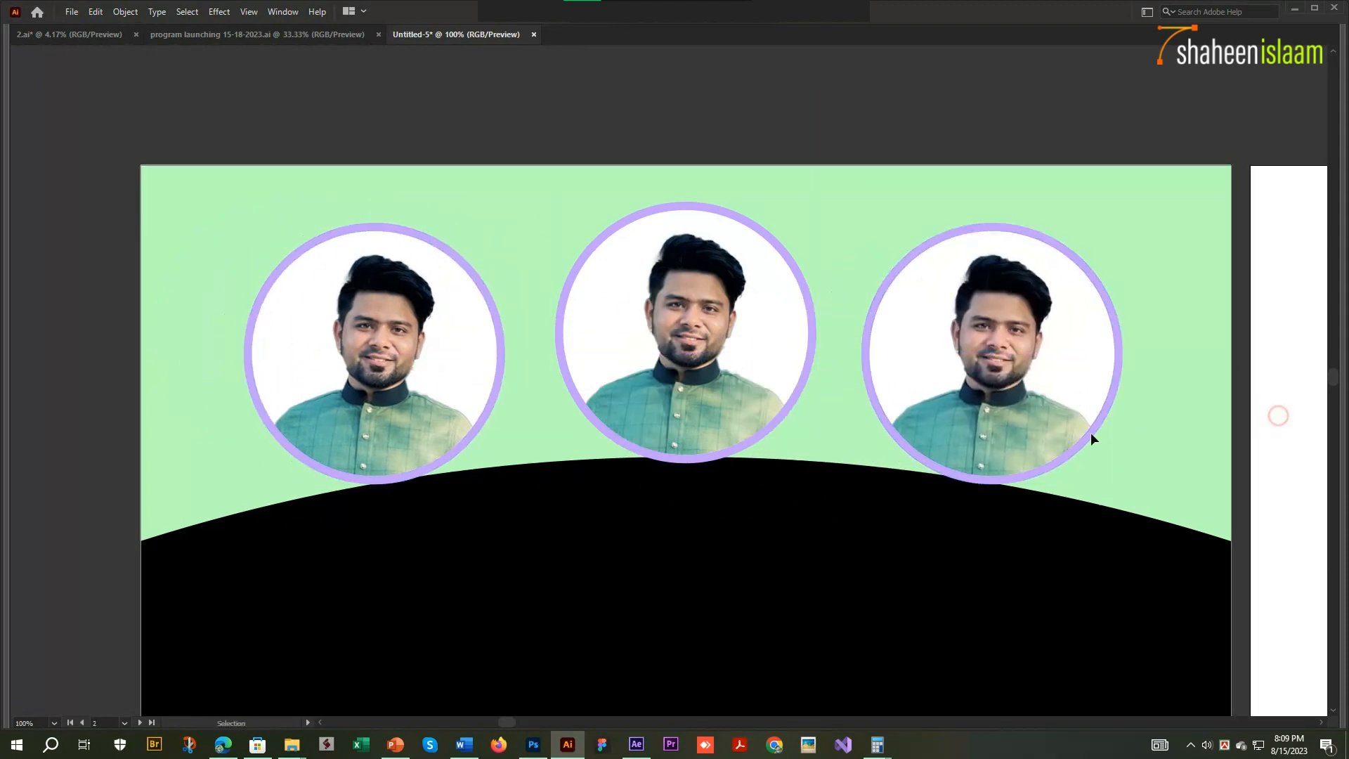
{"action": "key", "text": "ctrl+minus"}
{"action": "left_click", "coordinate": [1201, 469]}
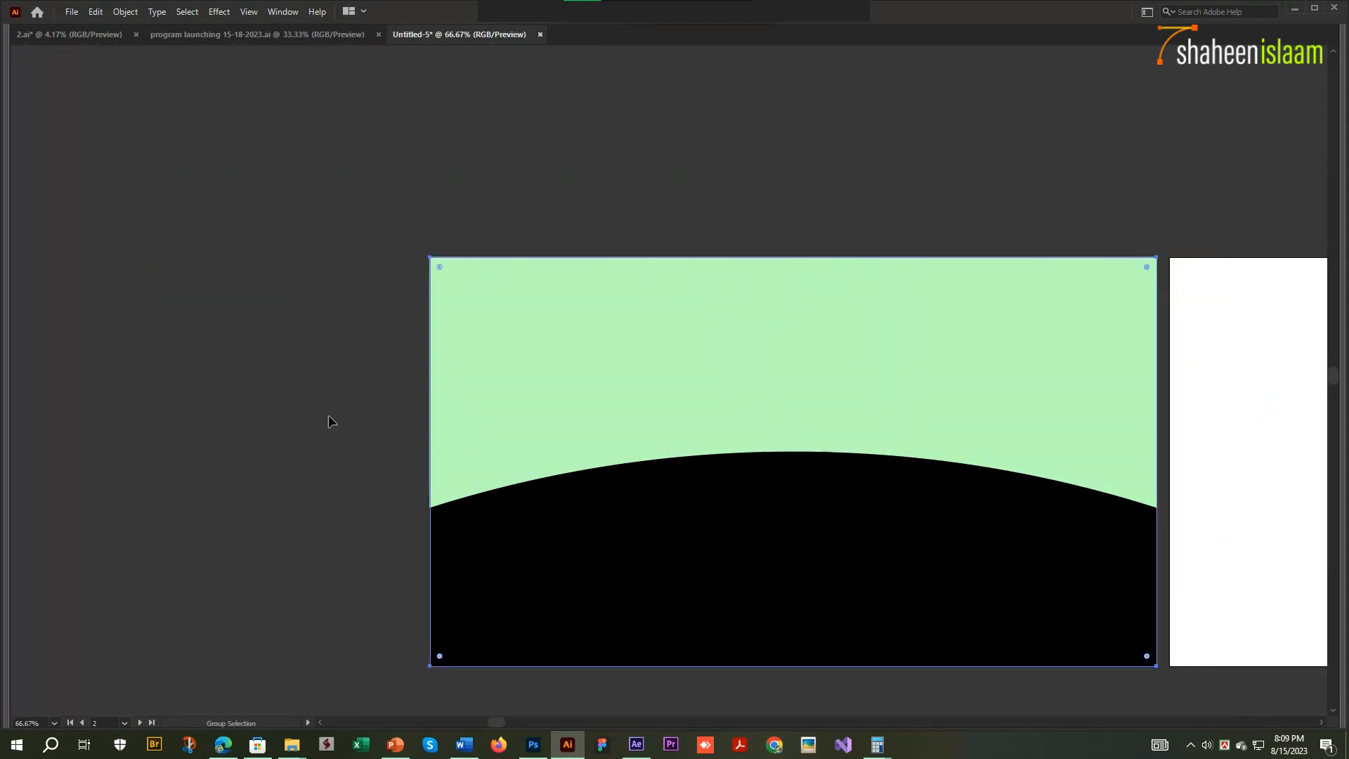
- Lower the black shape's top curve further and show the three hidden framed photos again
{"action": "left_click_drag", "start_coordinate": [340, 422], "coordinate": [1267, 549]}
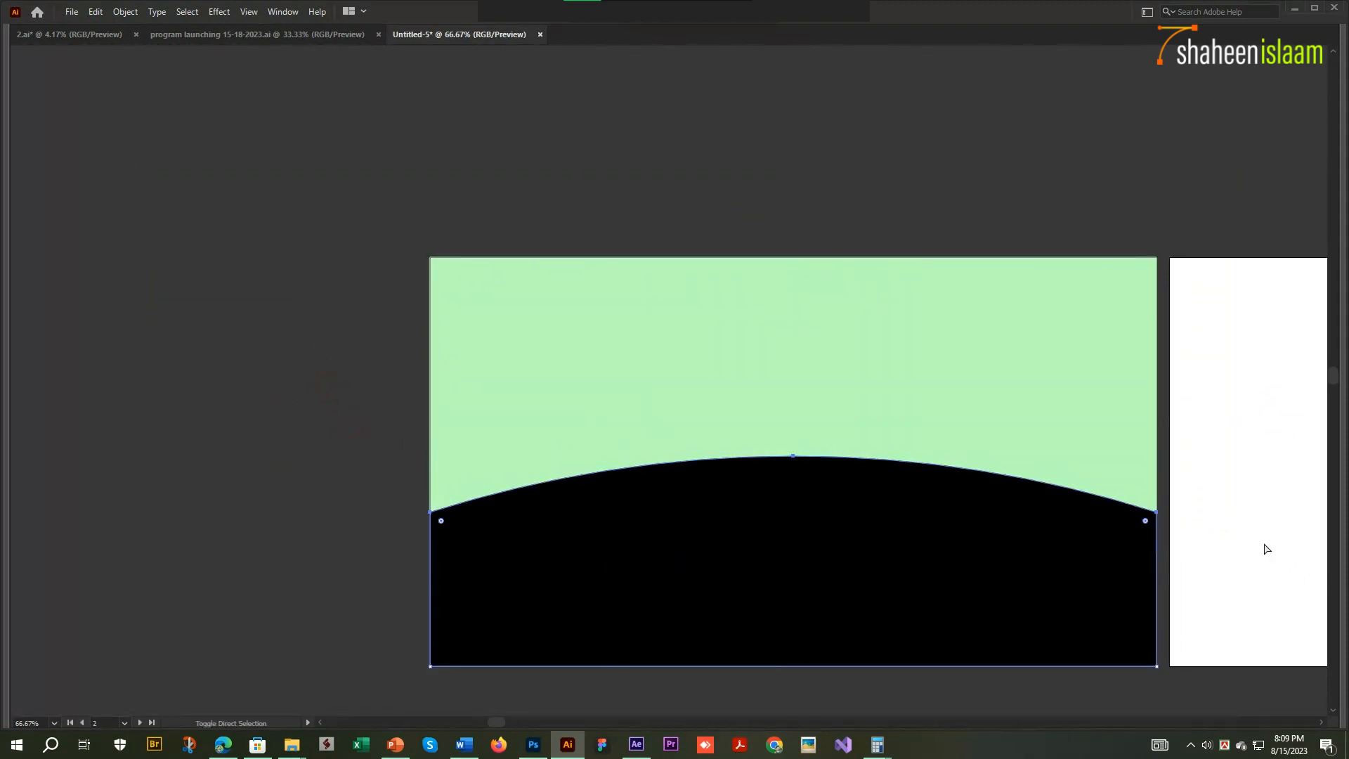
{"action": "key", "text": "shift+Down"}
{"action": "key", "text": "shift+Down"}
{"action": "key", "text": "shift+Down"}
{"action": "key", "text": "shift+Down"}
{"action": "key", "text": "shift+Down"}
{"action": "left_click", "coordinate": [968, 410]}
{"action": "key", "text": "ctrl+0"}
{"action": "key", "text": "ctrl+alt+3"}
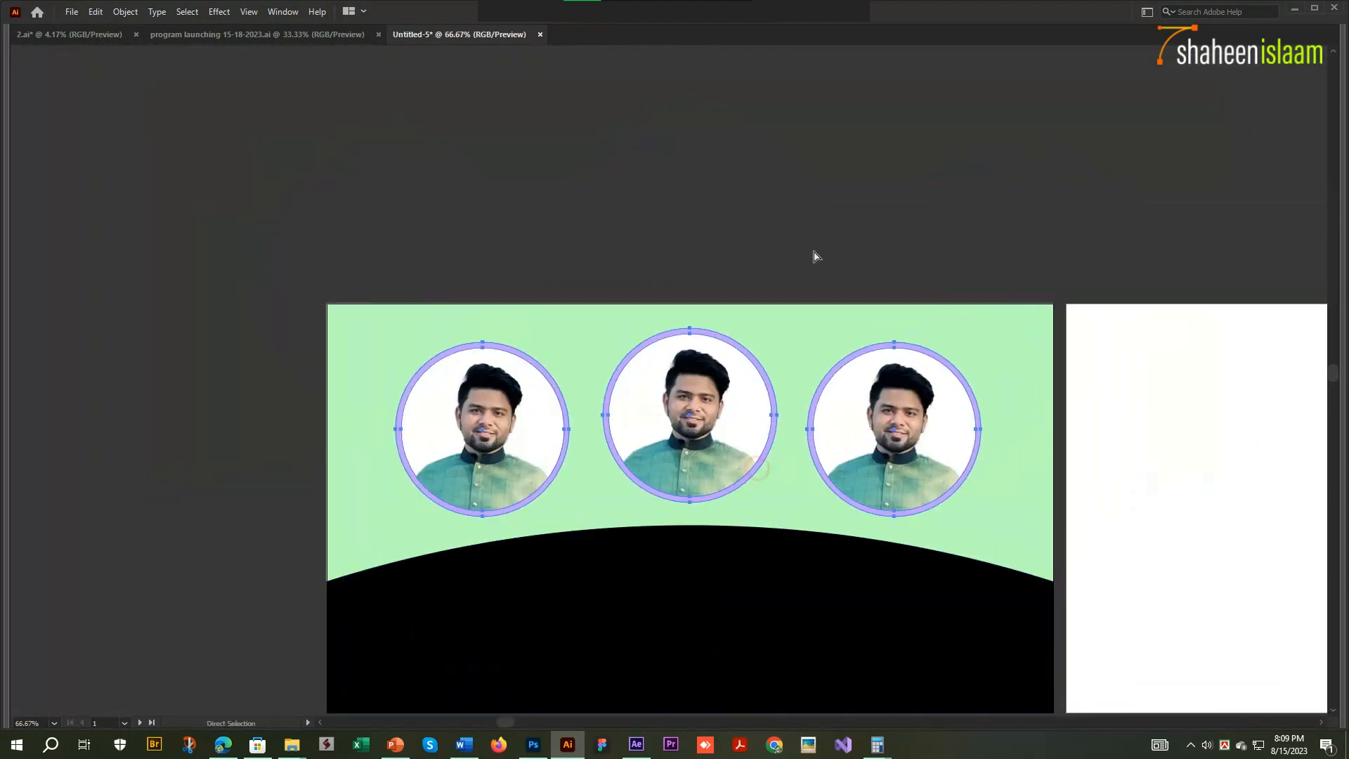
{"action": "left_click", "coordinate": [1144, 482]}
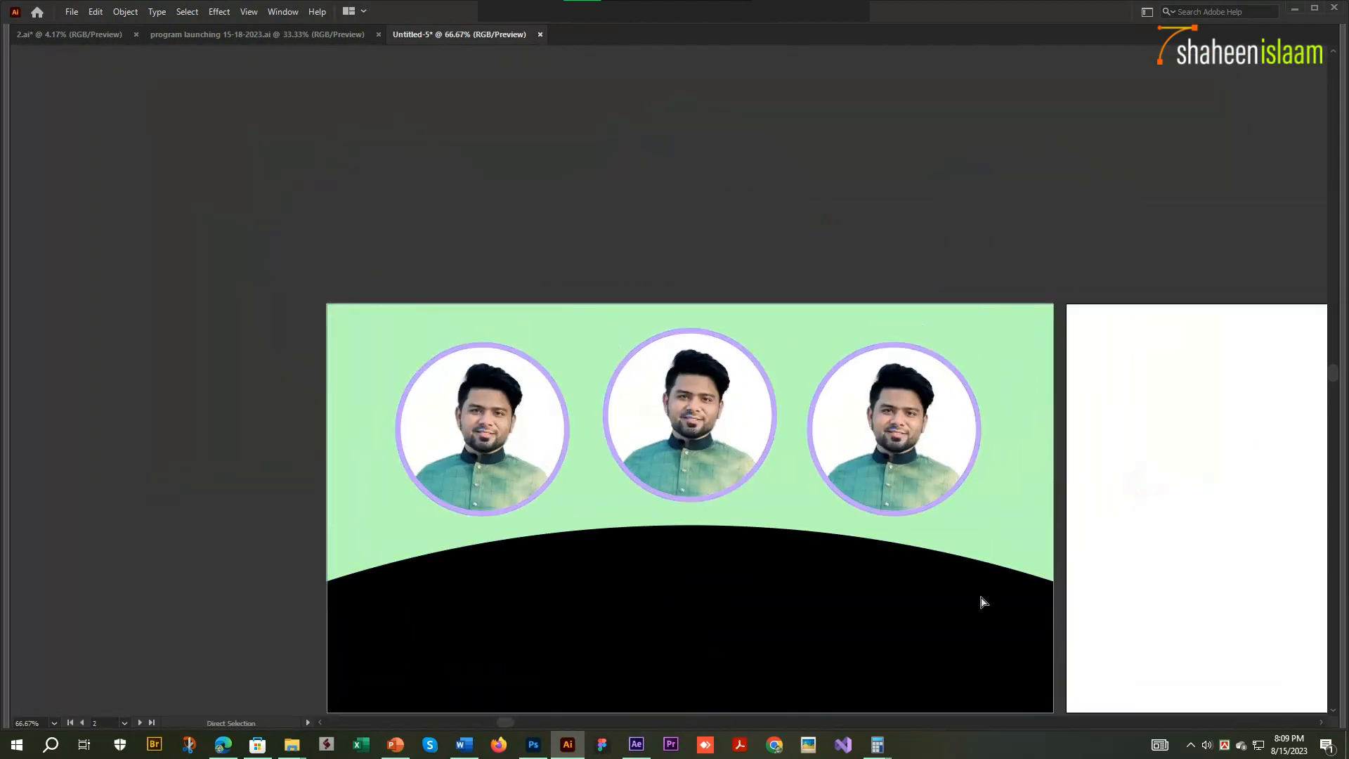
- Copy Untitled-3.png from the 22. 06-06-2023 Chemistry folder in File Explorer and paste it into the Illustrator cover document
{"action": "key", "text": "alt+Tab"}
{"action": "left_click", "coordinate": [815, 173]}
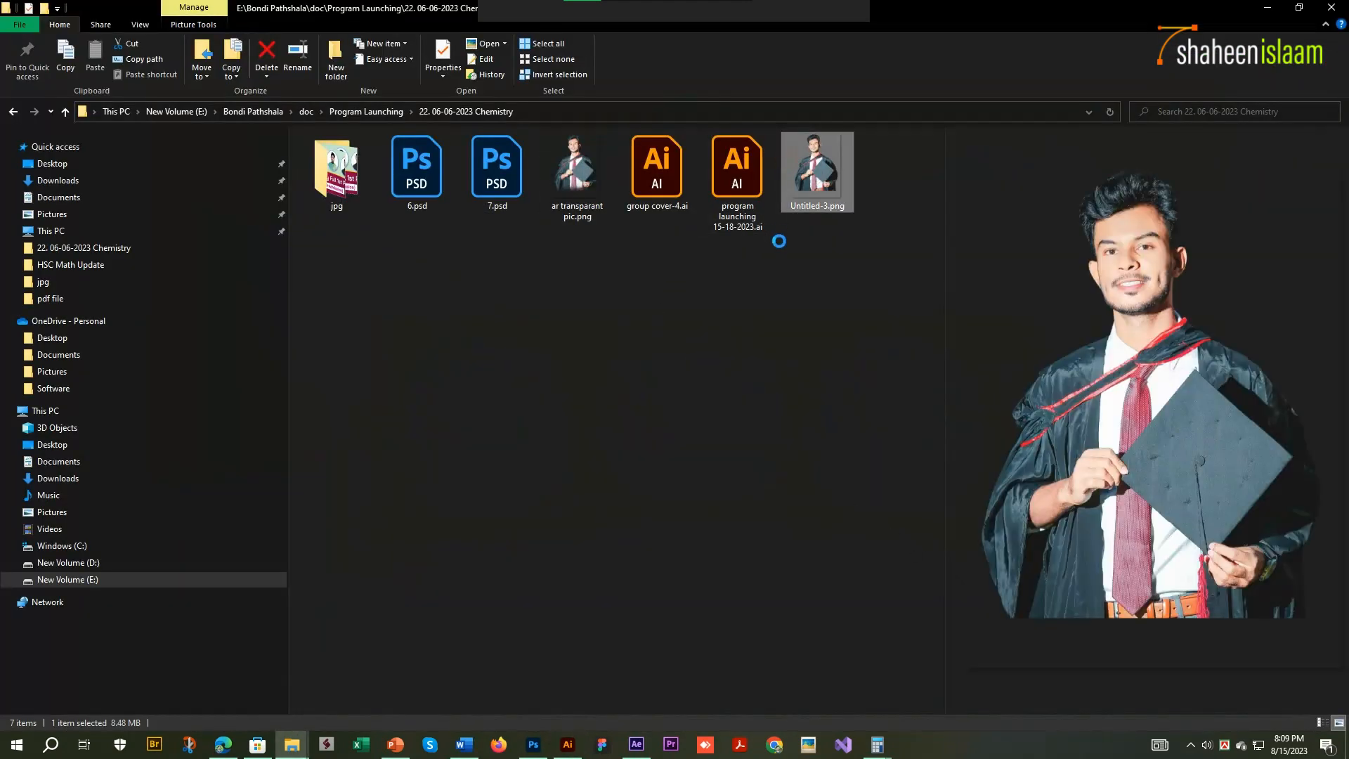
{"action": "key", "text": "alt+Tab"}
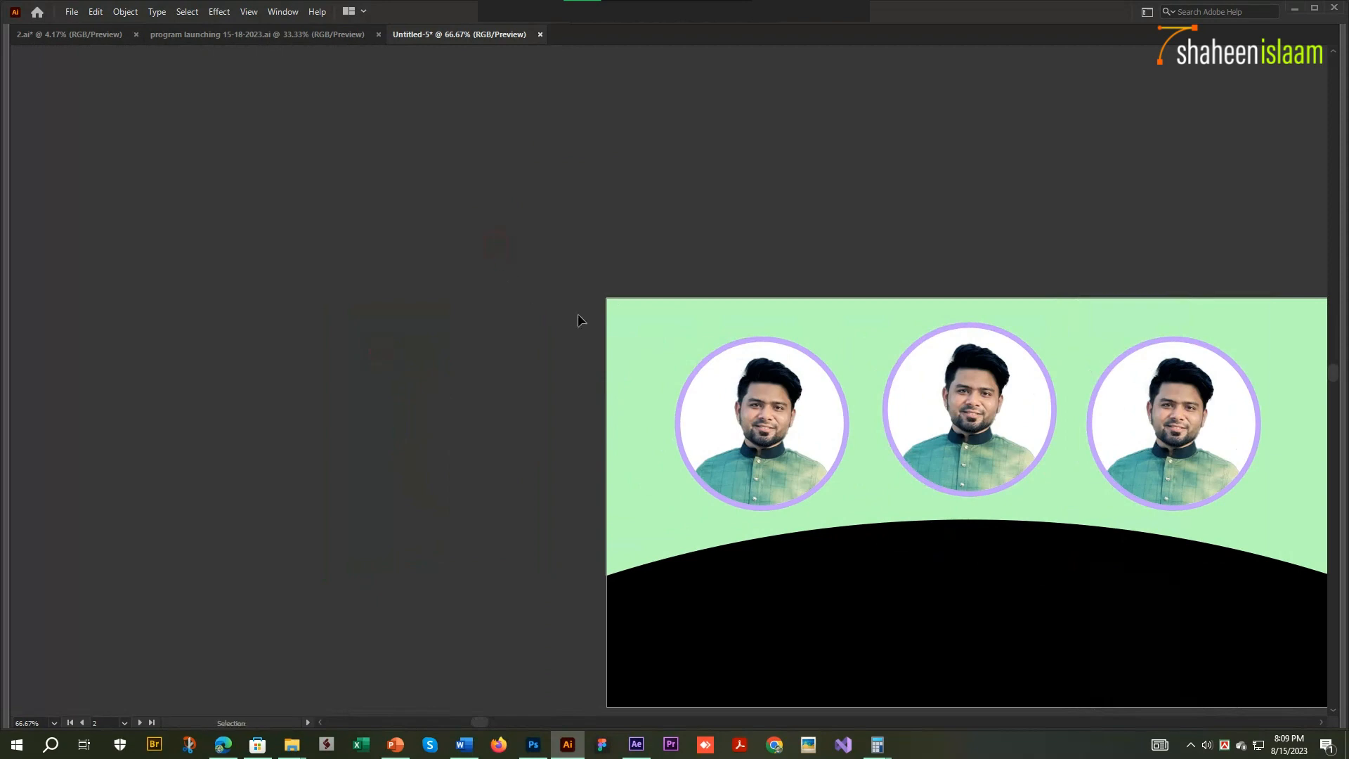
{"action": "key", "text": "ctrl+v"}
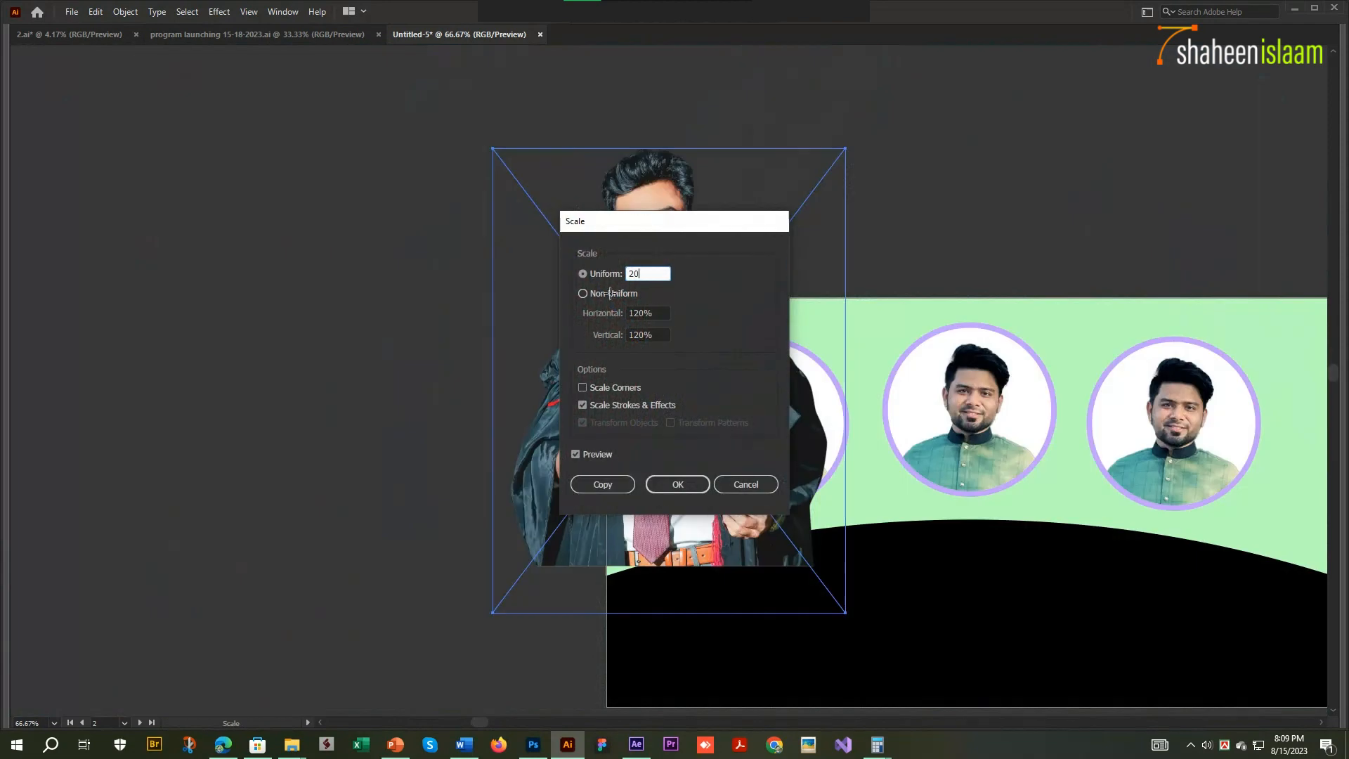
- Scale the pasted graduation photo to 20% and place it in the empty area beside the artboard
{"action": "key", "text": "Return"}
{"action": "left_click_drag", "start_coordinate": [692, 407], "coordinate": [402, 451]}
{"action": "key", "text": "Tab"}
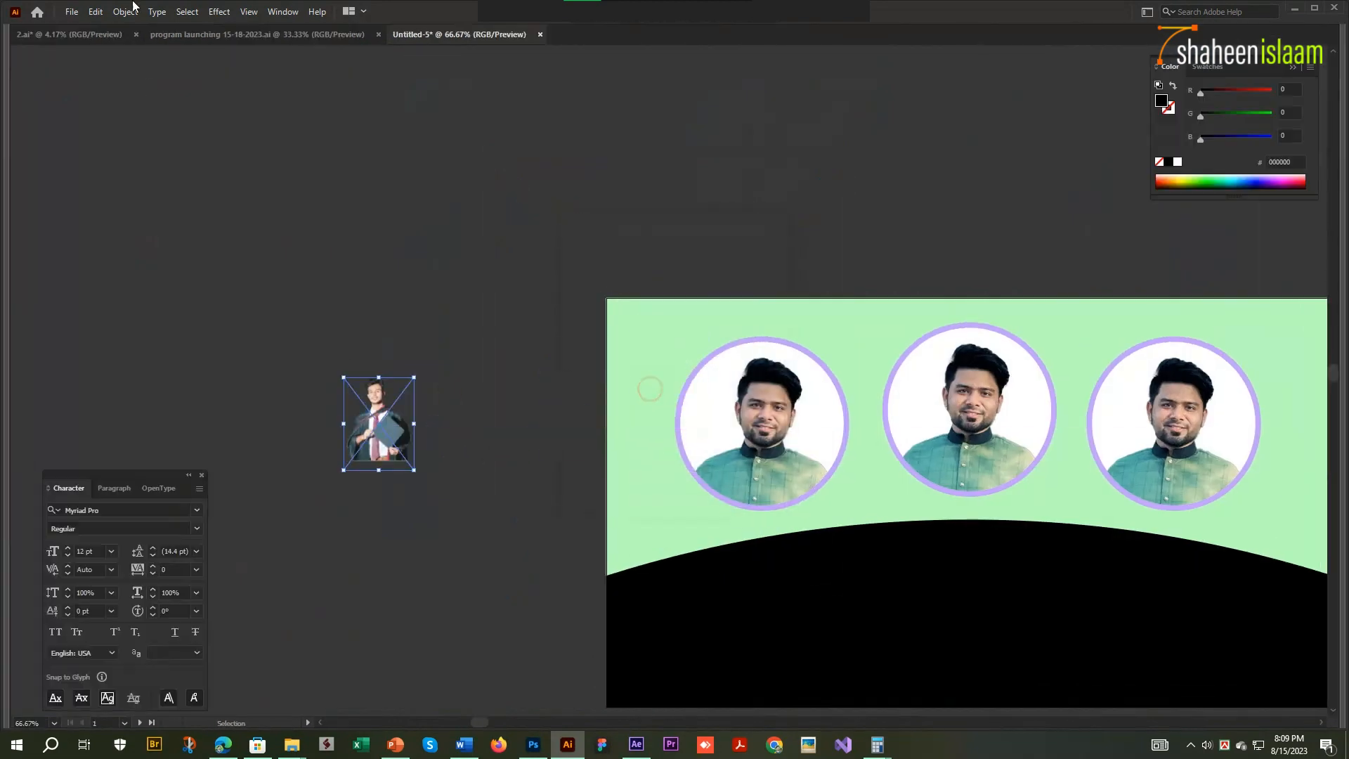
{"action": "left_click", "coordinate": [231, 34]}
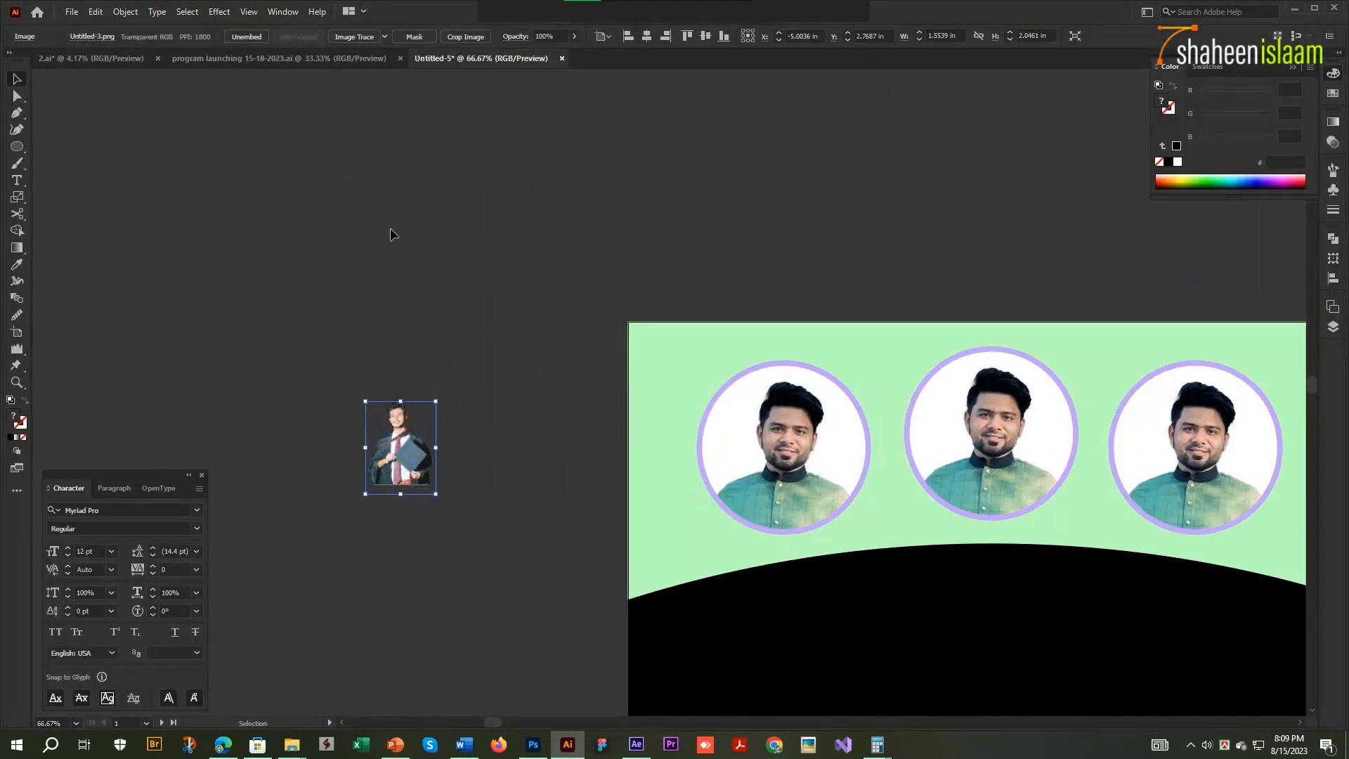
{"action": "right_click", "coordinate": [414, 429]}
{"action": "left_click", "coordinate": [401, 449]}
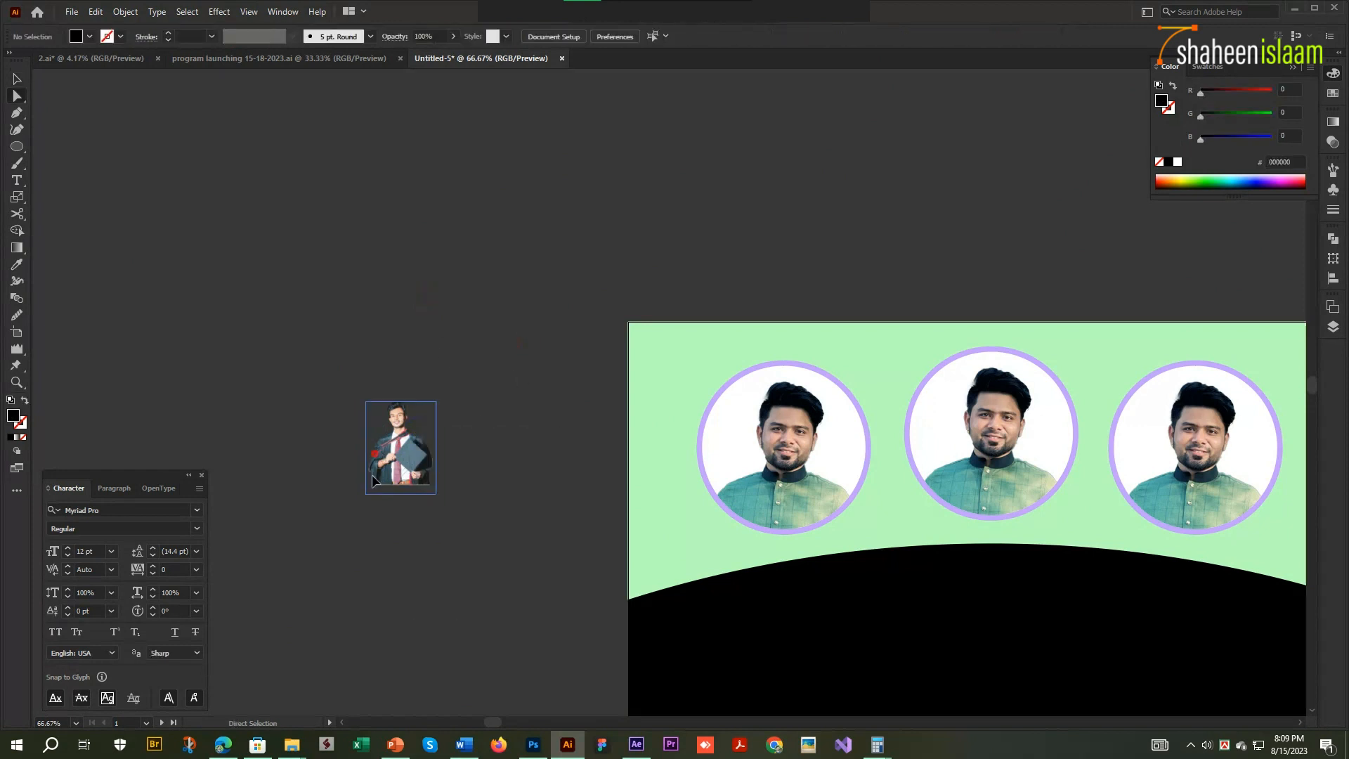
{"action": "left_click_drag", "start_coordinate": [401, 449], "coordinate": [408, 501]}
- Release the clipping mask of the leftmost framed photo and delete its portrait, keeping the circle
{"action": "right_click", "coordinate": [765, 427]}
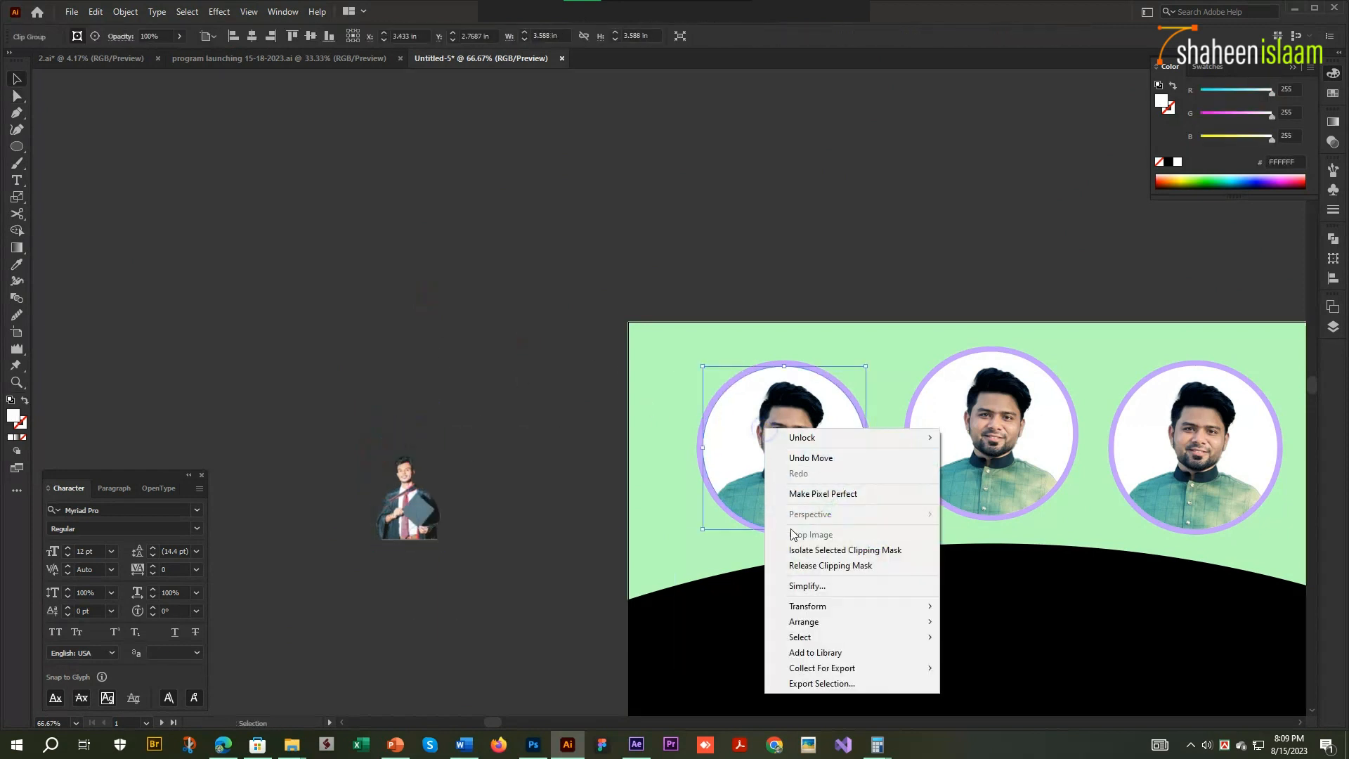
{"action": "left_click", "coordinate": [796, 566]}
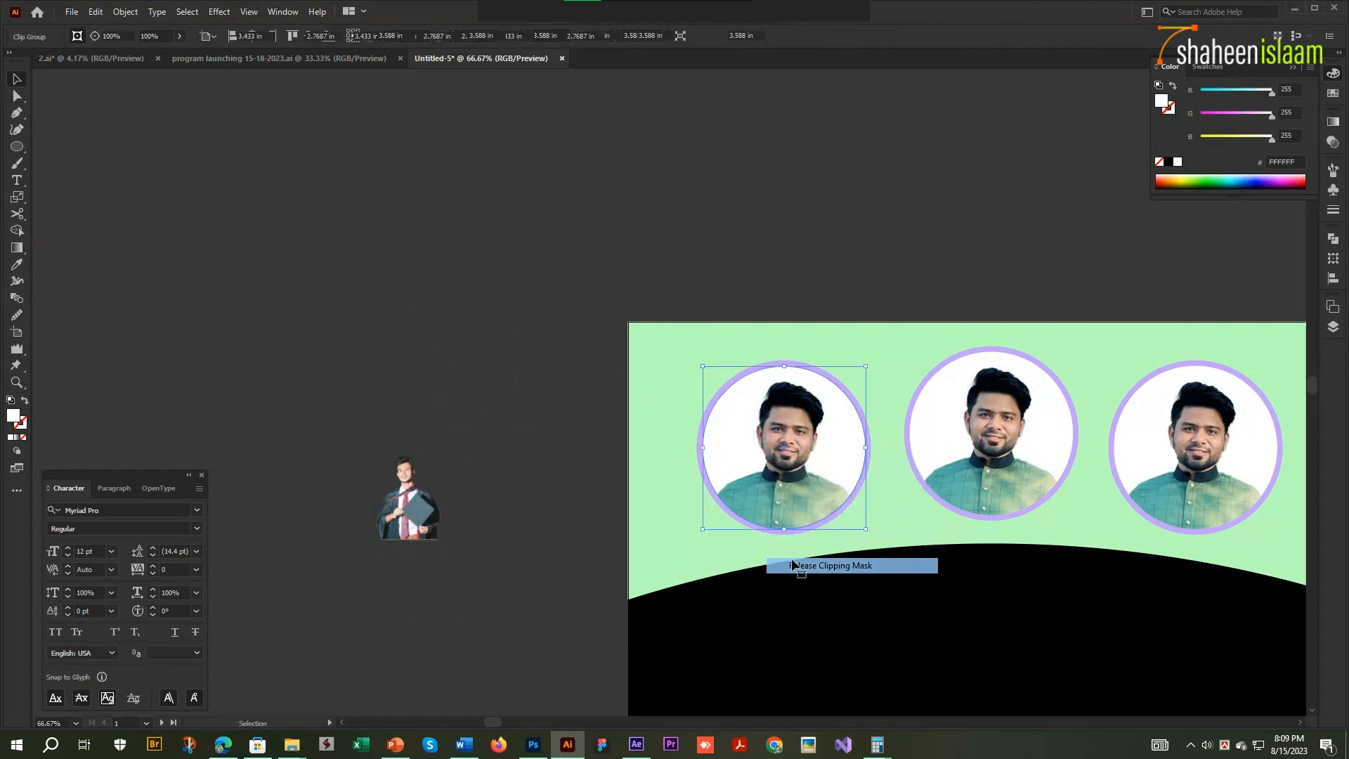
{"action": "left_click", "coordinate": [645, 363]}
{"action": "key", "text": "a"}
{"action": "left_click", "coordinate": [431, 380]}
{"action": "left_click_drag", "start_coordinate": [741, 617], "coordinate": [623, 677]}
{"action": "key", "text": "Delete"}
- Move the graduation photo over the leftmost circle and resize it to about 4.3 by 5.67 in
{"action": "left_click_drag", "start_coordinate": [392, 512], "coordinate": [912, 471]}
{"action": "left_click_drag", "start_coordinate": [811, 451], "coordinate": [811, 520]}
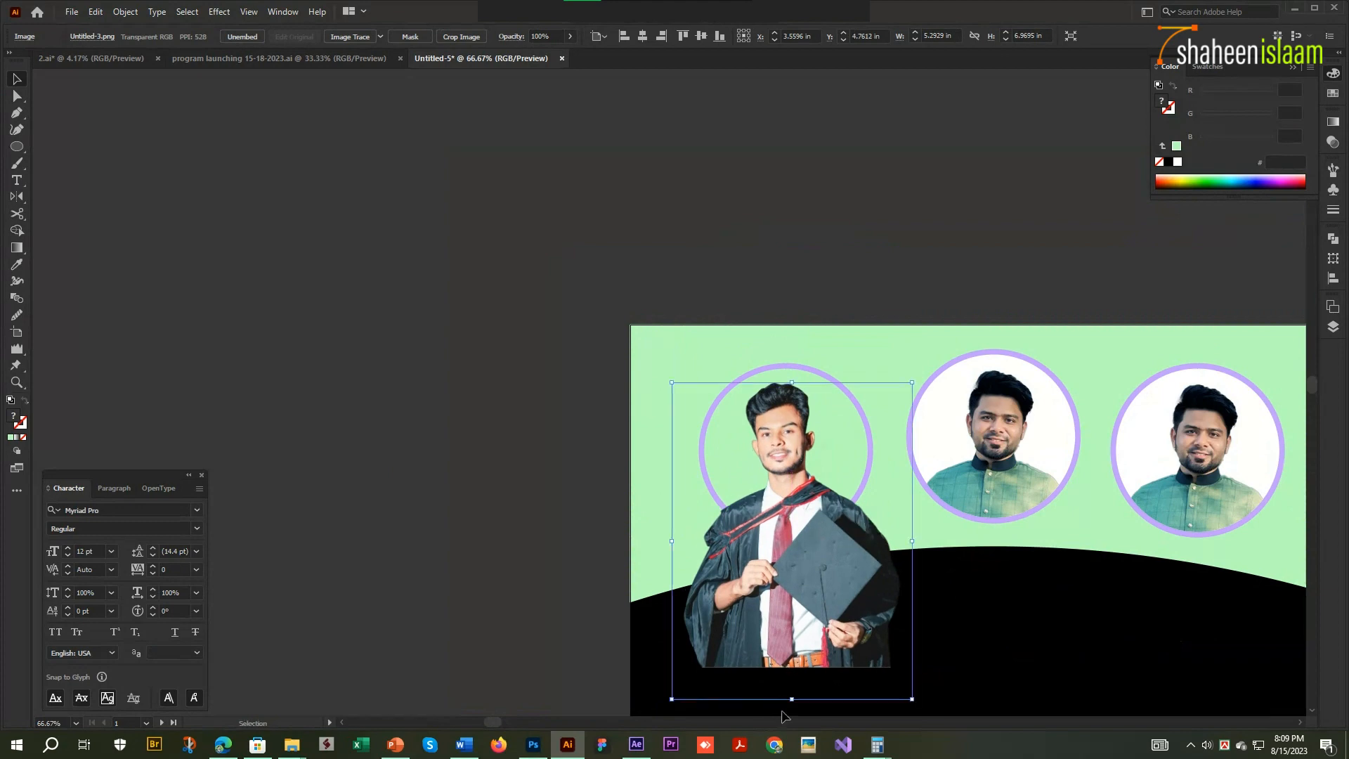
{"action": "left_click_drag", "start_coordinate": [793, 698], "coordinate": [793, 640]}
{"action": "scroll", "coordinate": [810, 339], "scroll_direction": "up", "scroll_amount": 1}
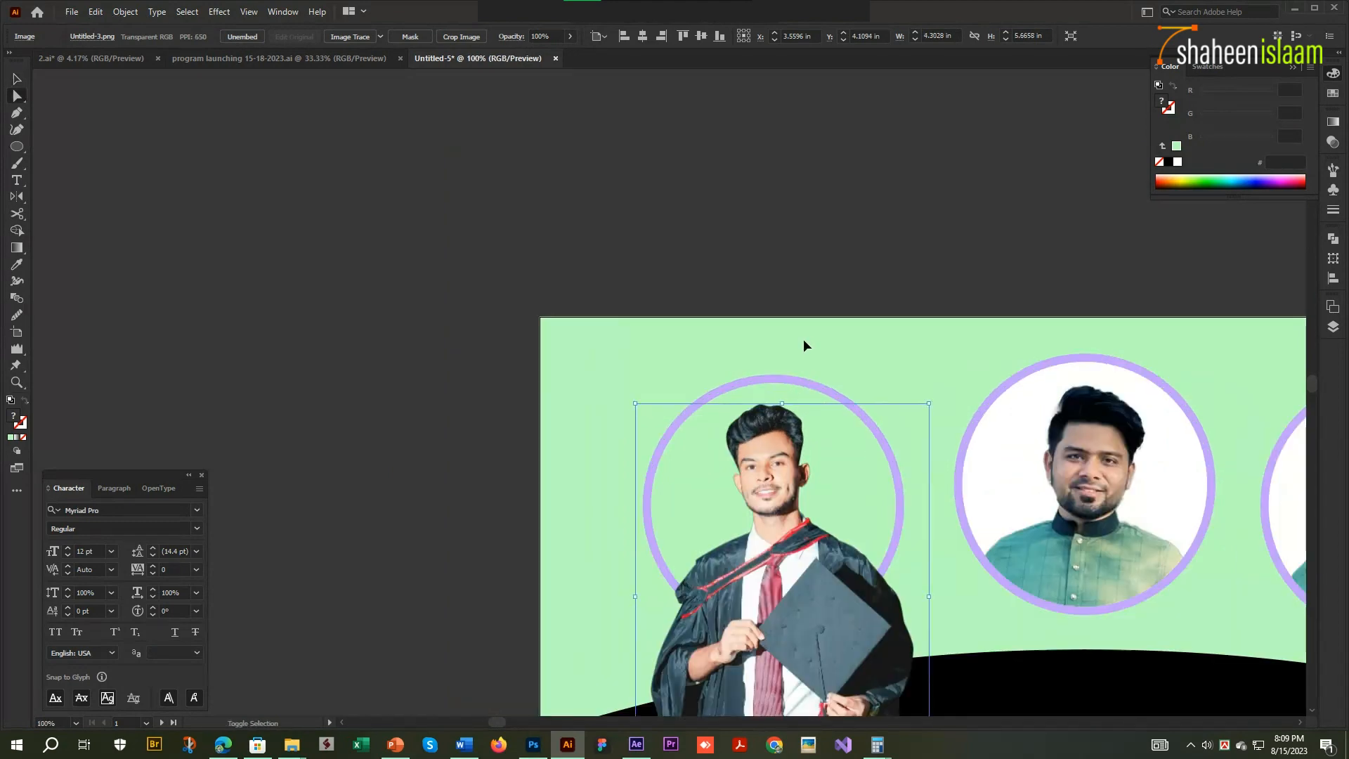
- Arrange the graduation photo behind the leftmost inner circle and make a clipping mask from the two
{"action": "key", "text": "ctrl+shift+["}
{"action": "left_click", "coordinate": [784, 500], "text": "shift"}
{"action": "key", "text": "ctrl+7"}
{"action": "key", "text": "Tab"}
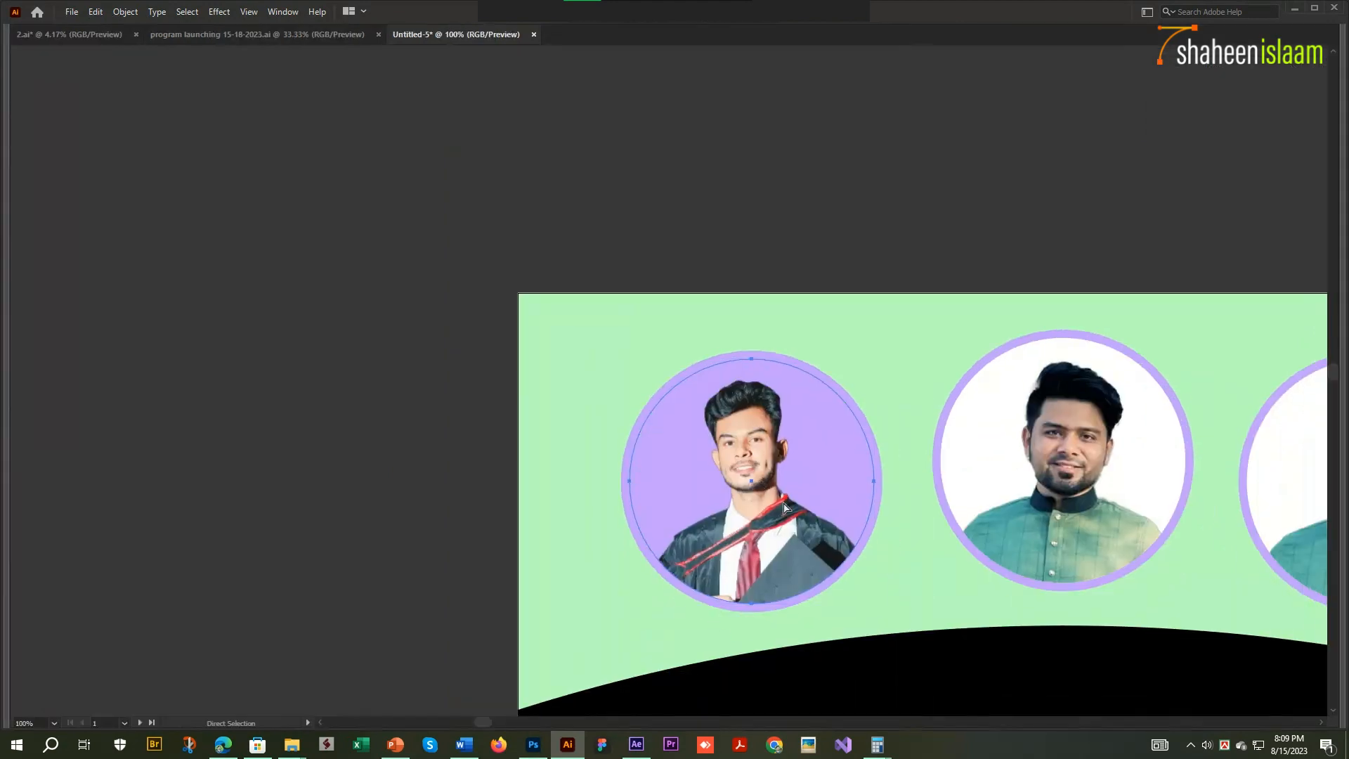
- Fill the leftmost clipping circle with white sampled from the centre framed photo's background
{"action": "left_click", "coordinate": [602, 395]}
{"action": "left_click", "coordinate": [639, 436]}
{"action": "key", "text": "i"}
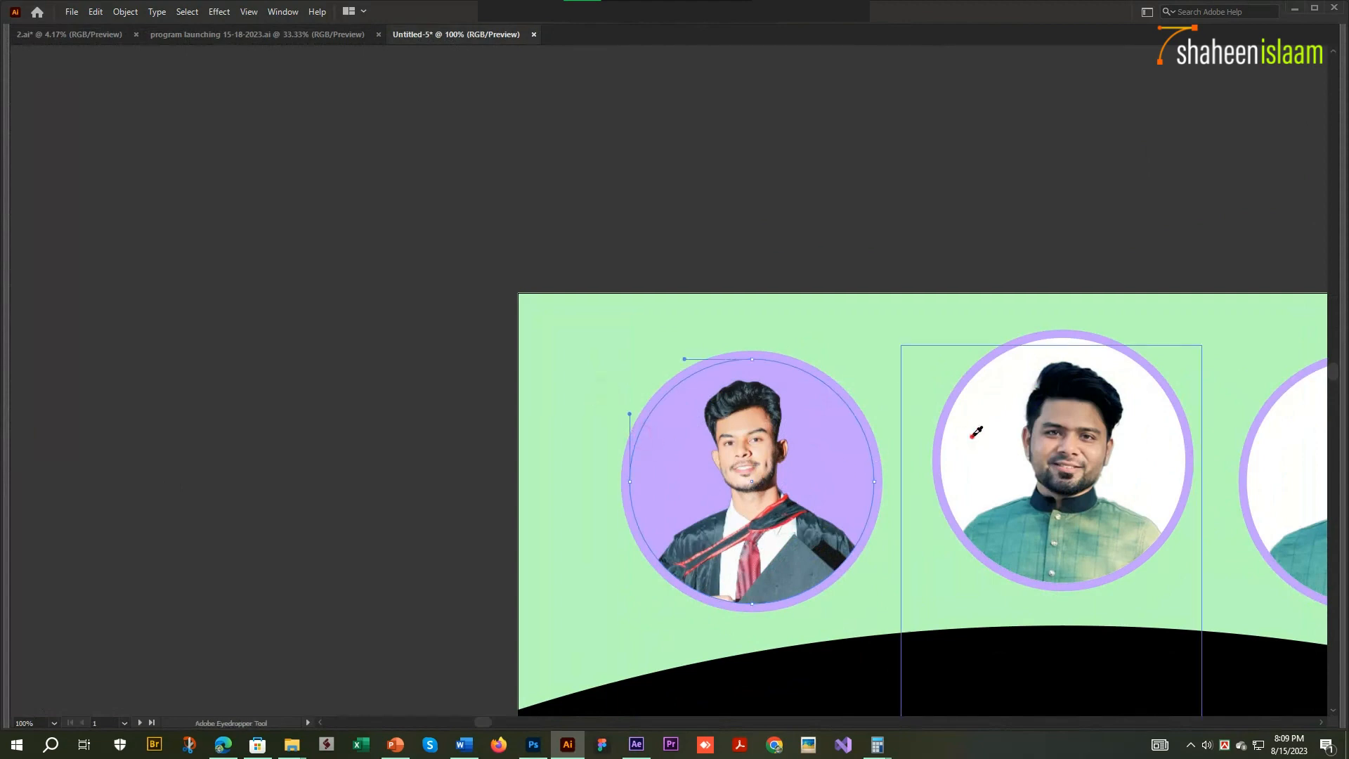
{"action": "left_click", "coordinate": [970, 439]}
{"action": "scroll", "coordinate": [522, 414], "scroll_direction": "down", "scroll_amount": 1}
{"action": "left_click", "coordinate": [1235, 448]}
{"action": "key", "text": "v"}
- Open the desktop portrait JPG whose name begins with 352382390 in Photoshop
{"action": "key", "text": "alt+Tab"}
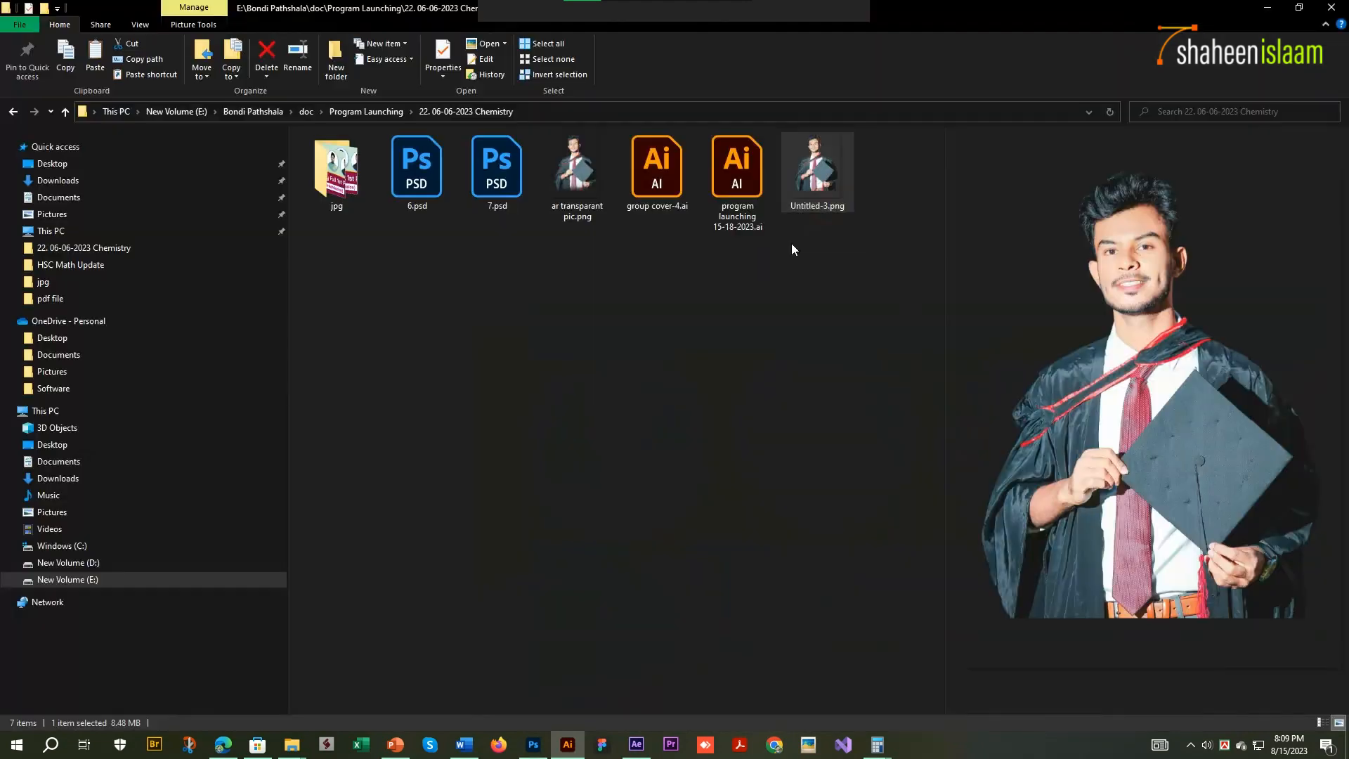
{"action": "left_click", "coordinate": [623, 323]}
{"action": "left_click", "coordinate": [1347, 757]}
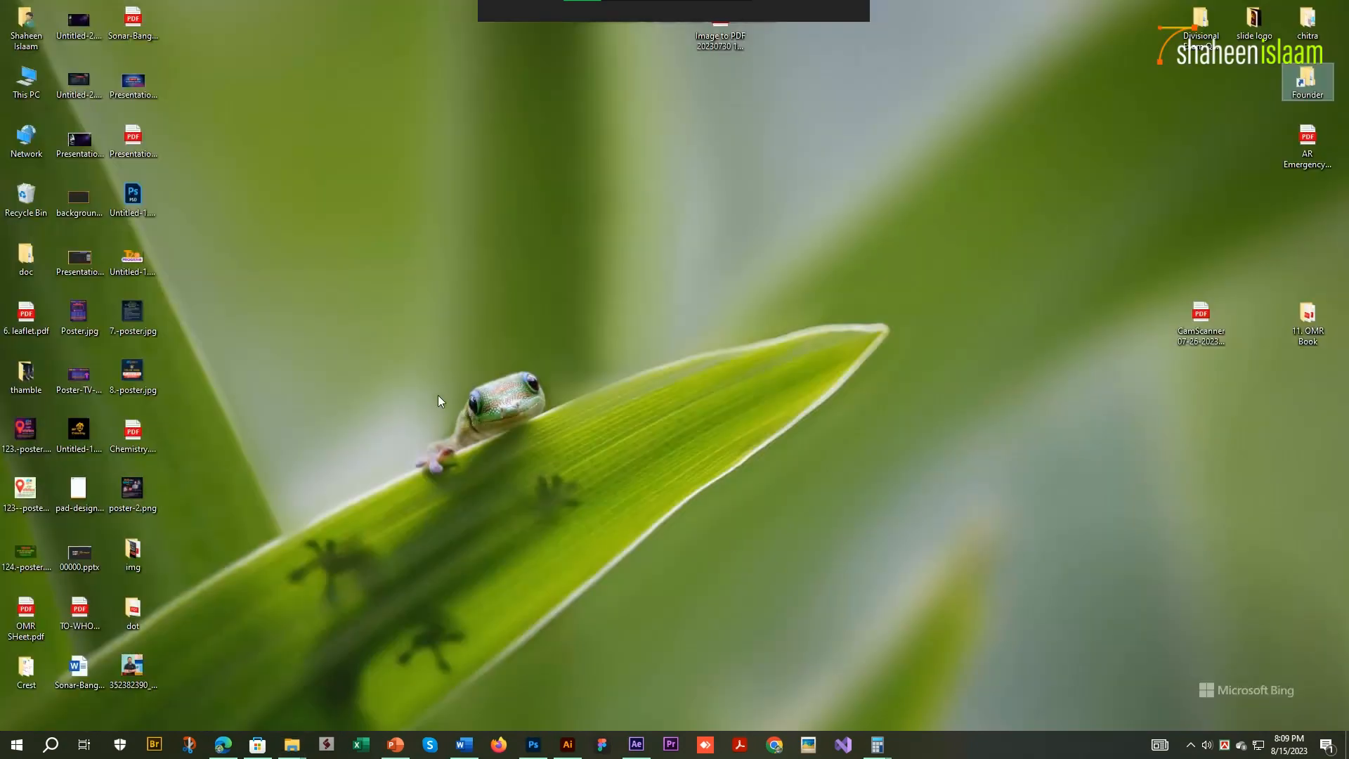
{"action": "left_click_drag", "start_coordinate": [132, 668], "coordinate": [536, 738]}
{"action": "left_click_drag", "start_coordinate": [735, 73], "coordinate": [738, 76]}
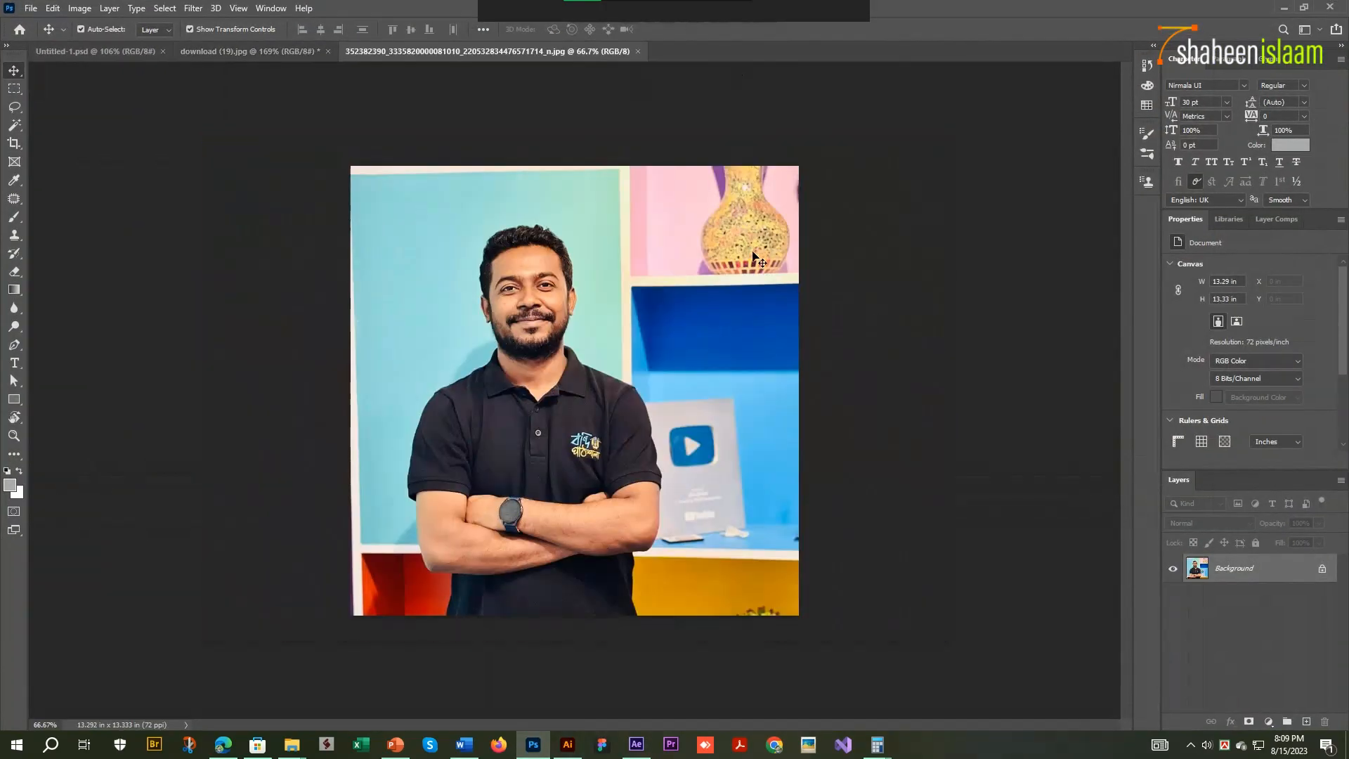
- Crop the portrait to a rectangular selection around the man, about 9.72 by 12.25 in
{"action": "key", "text": "m"}
{"action": "left_click_drag", "start_coordinate": [715, 656], "coordinate": [395, 207]}
{"action": "key", "text": "alt+i"}
{"action": "key", "text": "p"}
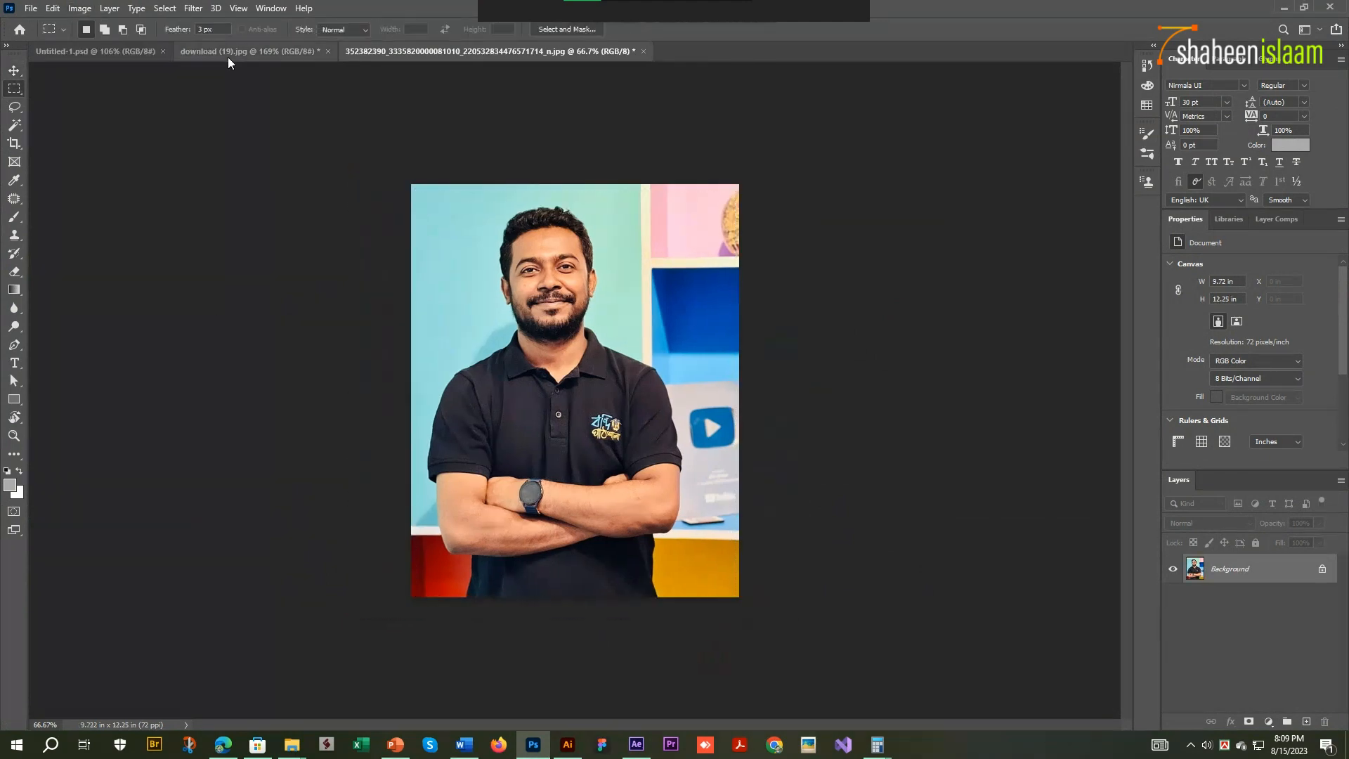
- Crop the portrait again to a narrower selection about 8.89 in wide, and deselect
{"action": "key", "text": "ctrl+0"}
{"action": "key", "text": "alt+i"}
{"action": "key", "text": "p"}
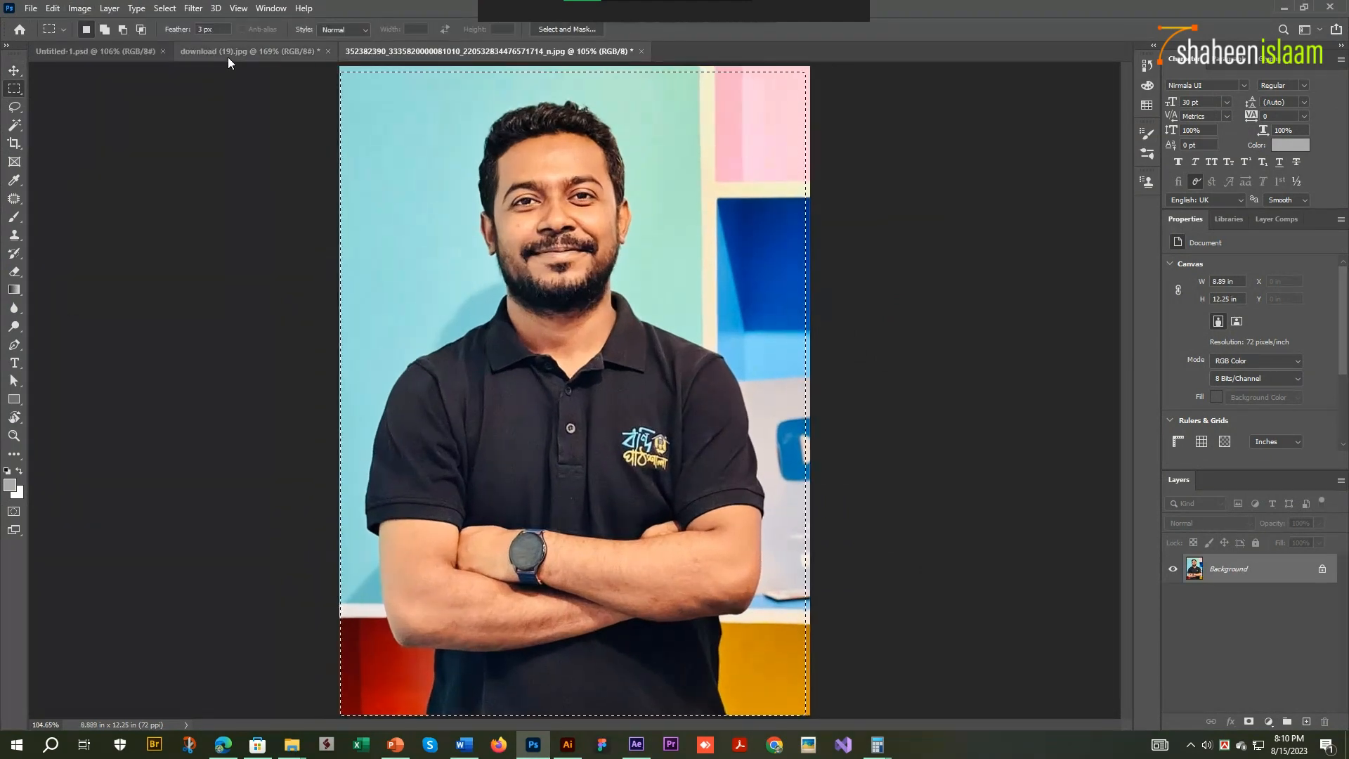
{"action": "key", "text": "ctrl+d"}
{"action": "key", "text": "v"}
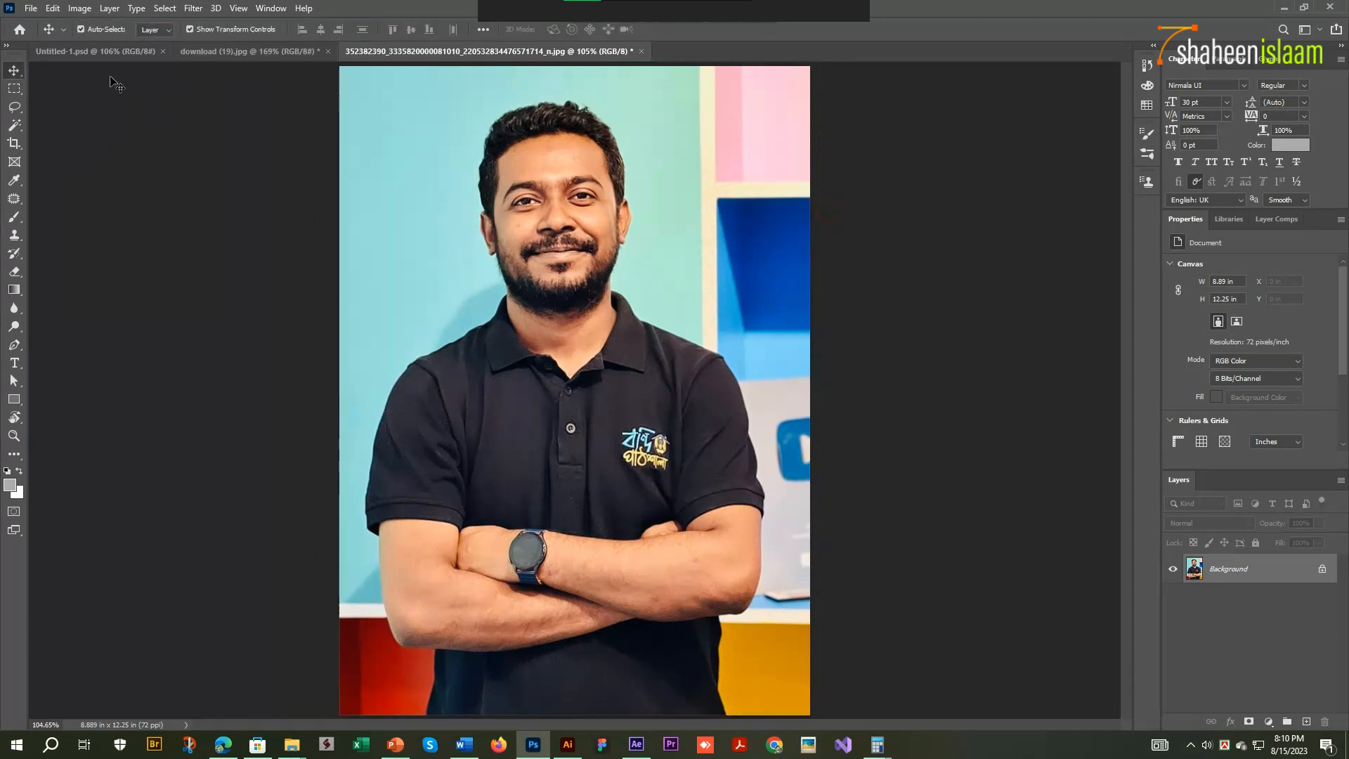
- Select the background around the man in the portrait and feather the selection's edge
{"action": "left_click", "coordinate": [164, 8]}
{"action": "left_click", "coordinate": [171, 174]}
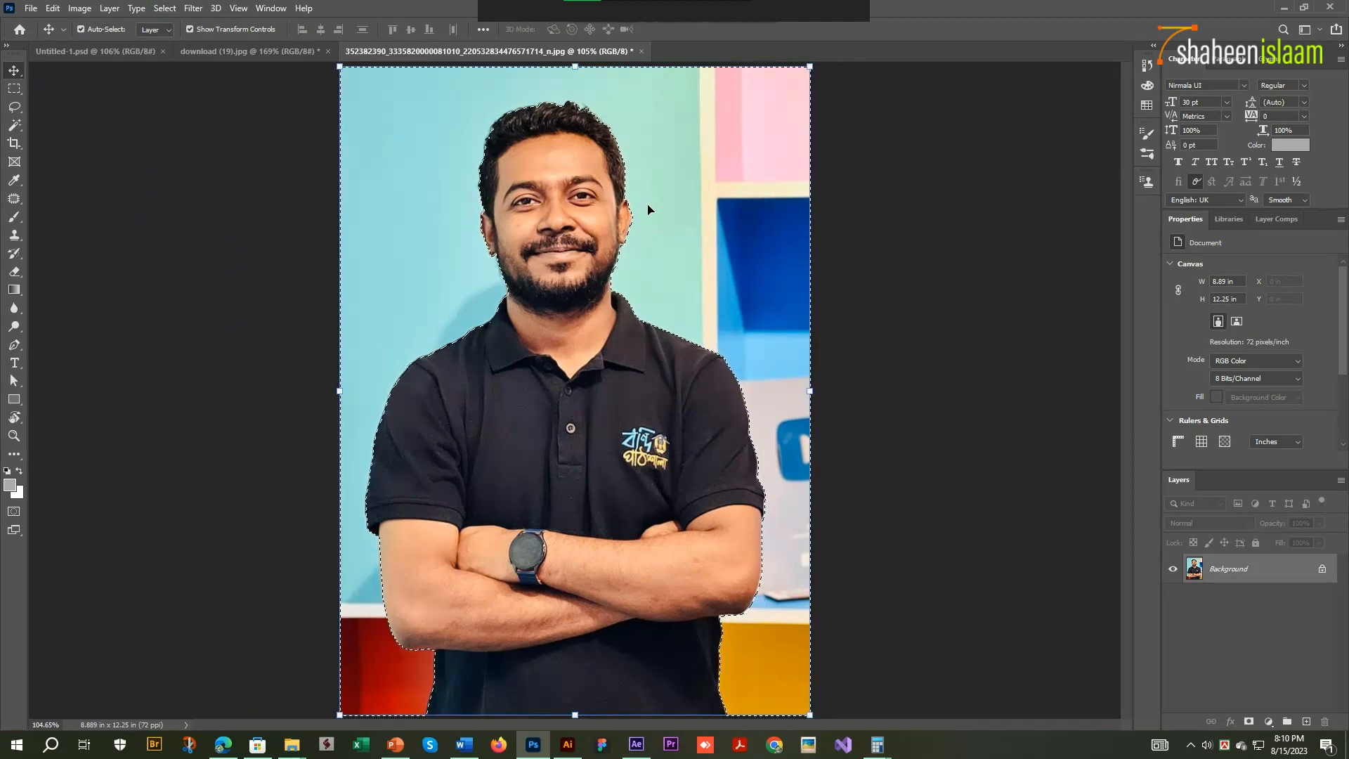
{"action": "key", "text": "shift+F6"}
{"action": "key", "text": "Return"}
- Convert the Background to a normal layer, fill the area around the man with white and clear the selection
{"action": "double_click", "coordinate": [1257, 573]}
{"action": "key", "text": "Return"}
{"action": "key", "text": "ctrl+BackSpace"}
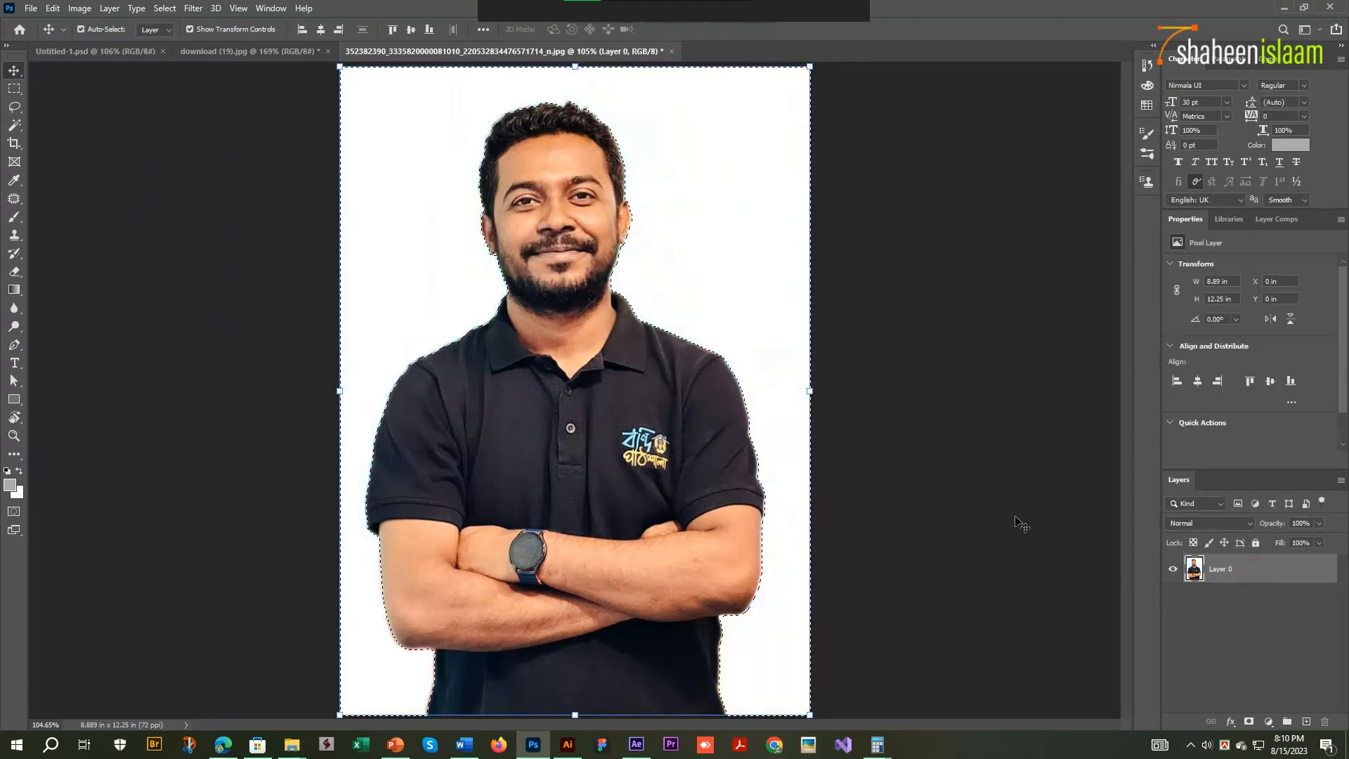
{"action": "key", "text": "m"}
{"action": "left_click", "coordinate": [952, 471]}
{"action": "left_click_drag", "start_coordinate": [593, 138], "coordinate": [723, 175]}
{"action": "key", "text": "ctrl+0"}
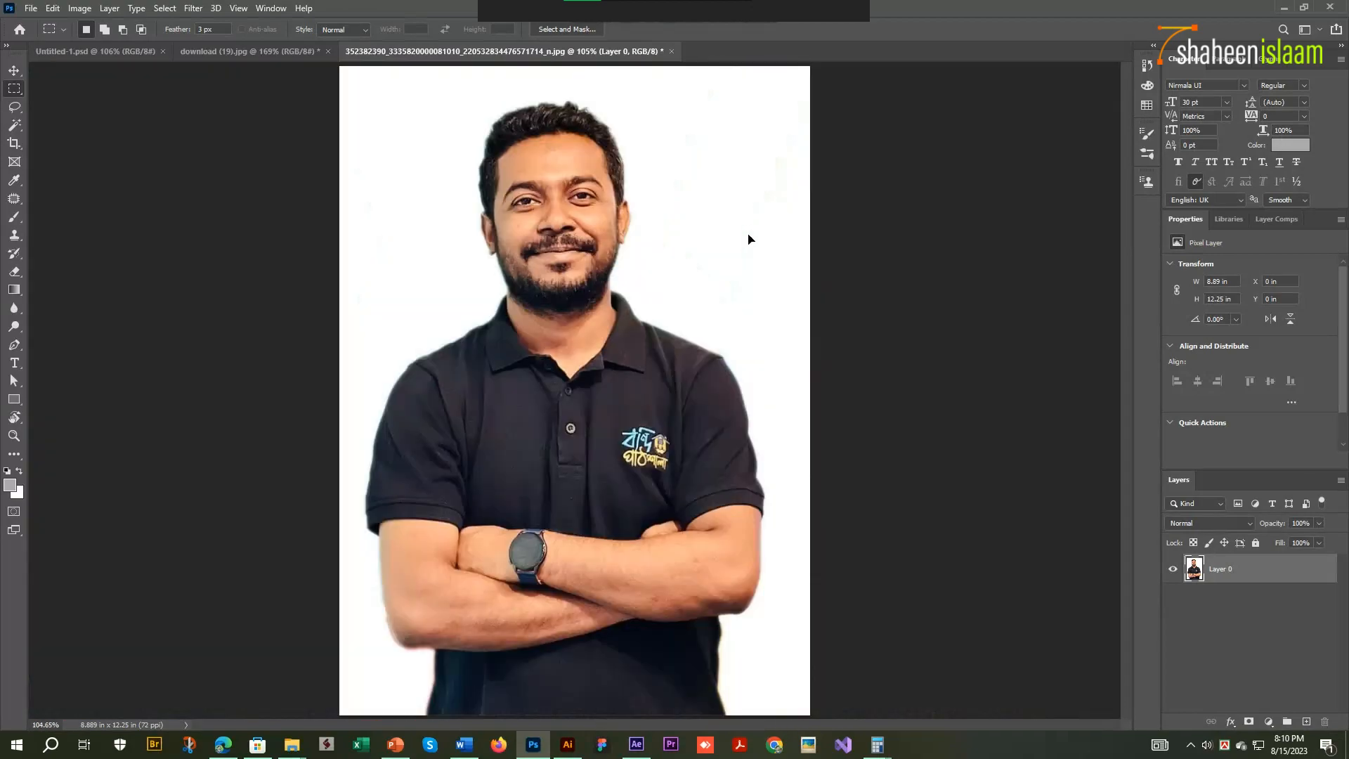
- Bring the white-background portrait into the Illustrator cover document
{"action": "key", "text": "v"}
{"action": "left_click_drag", "start_coordinate": [687, 225], "coordinate": [587, 756]}
{"action": "left_click_drag", "start_coordinate": [573, 756], "coordinate": [796, 431]}
- Scale the placed portrait to 20% and move it onto the neighbouring blank artboard
{"action": "scroll", "coordinate": [984, 478], "scroll_direction": "down", "scroll_amount": 2}
{"action": "key", "text": "s"}
{"action": "key", "text": "Return"}
{"action": "type", "text": "20"}
{"action": "key", "text": "Return"}
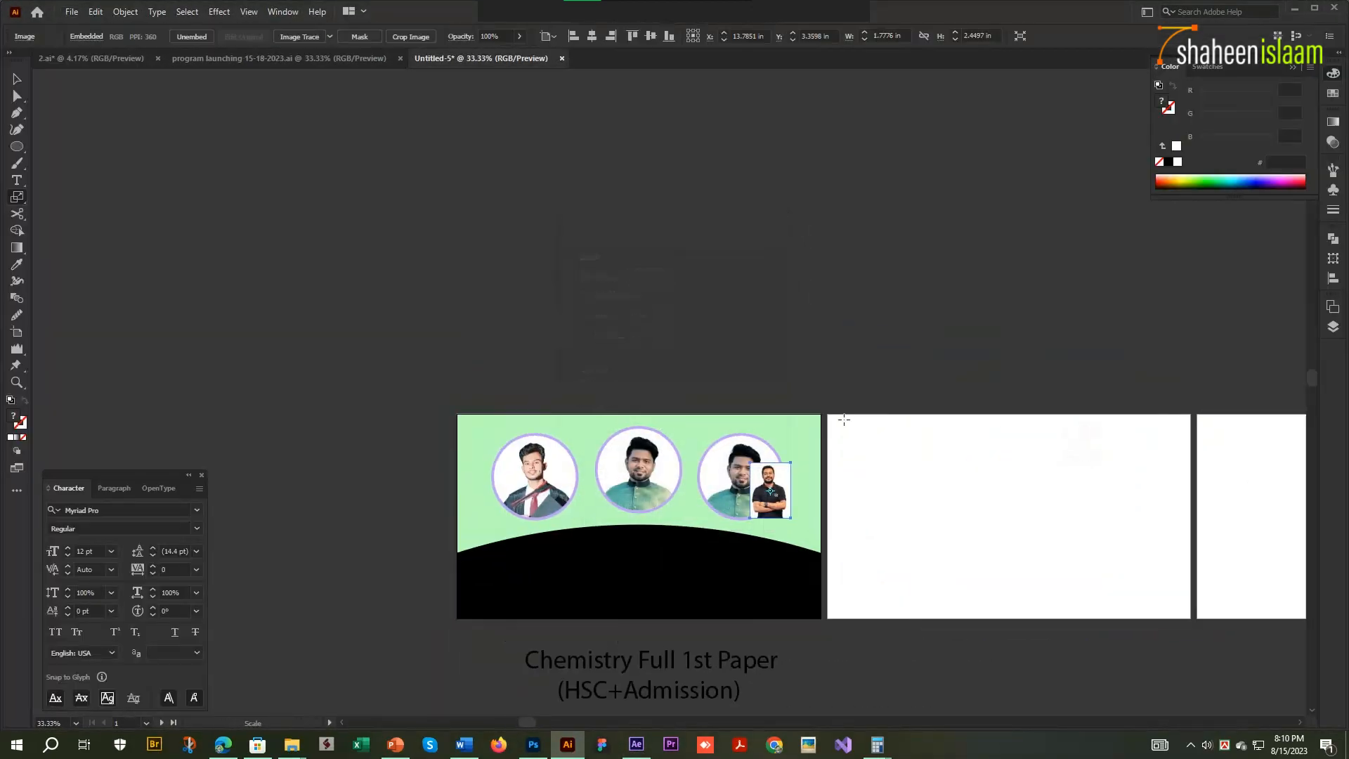
{"action": "left_click_drag", "start_coordinate": [761, 499], "coordinate": [922, 513]}
- Release the rightmost circle's clipping mask and delete the duplicate portrait of the man in green
{"action": "scroll", "coordinate": [823, 499], "scroll_direction": "up", "scroll_amount": 2}
{"action": "right_click", "coordinate": [677, 426]}
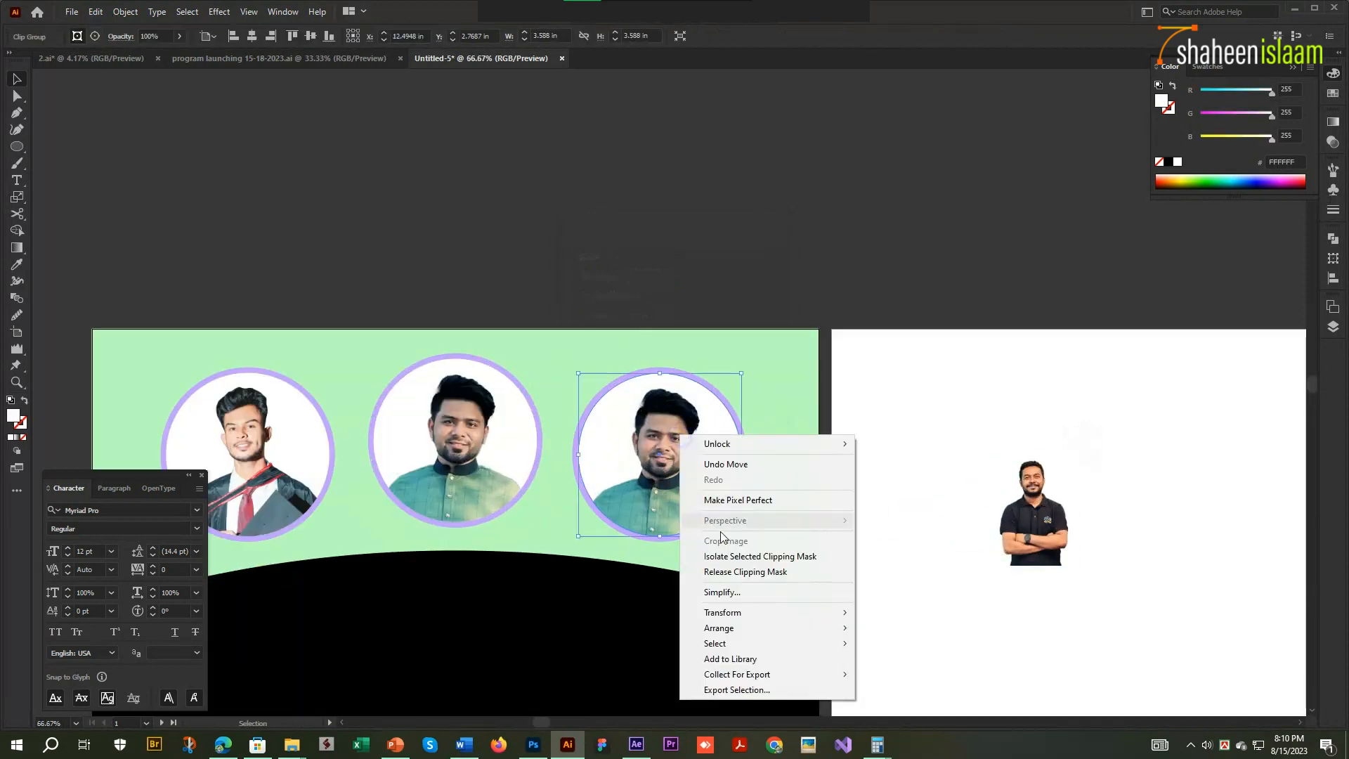
{"action": "left_click", "coordinate": [731, 556]}
{"action": "left_click", "coordinate": [795, 67]}
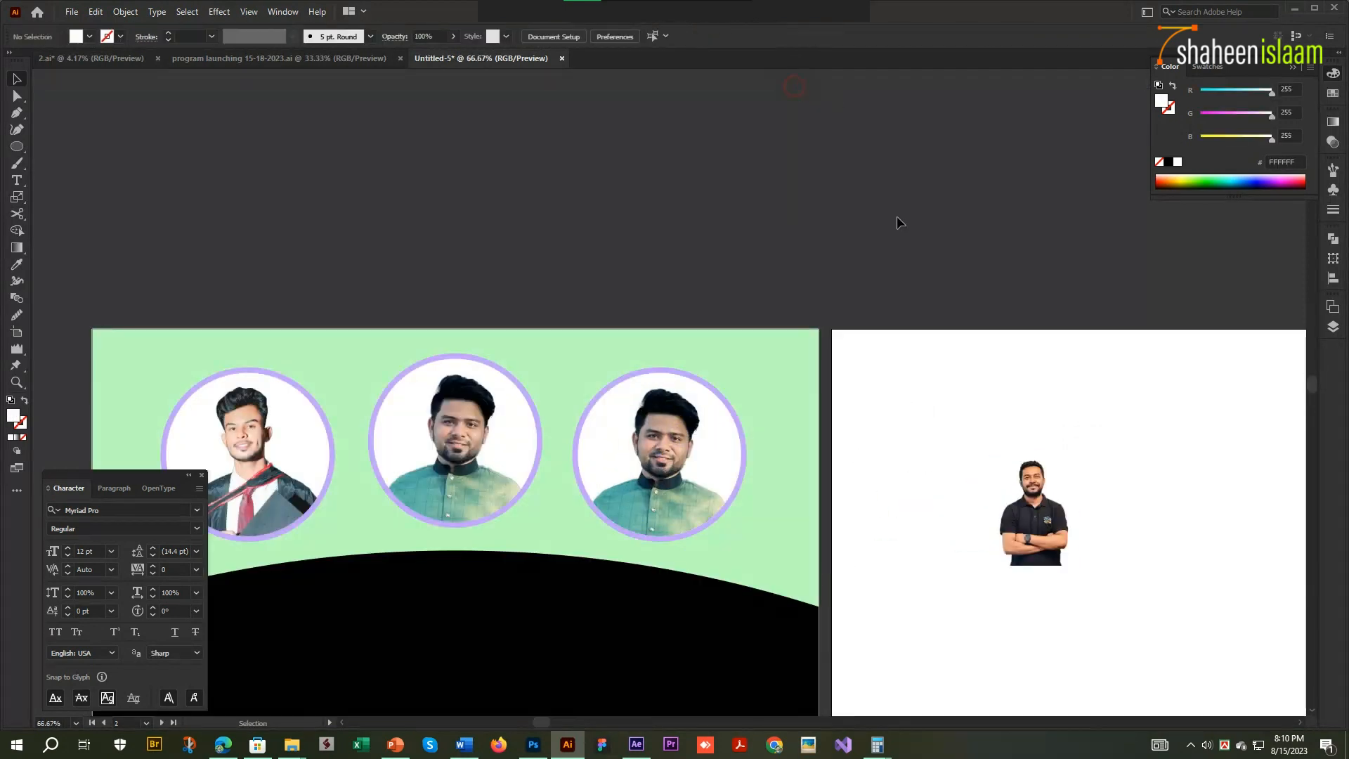
{"action": "right_click", "coordinate": [659, 441]}
{"action": "left_click", "coordinate": [731, 580]}
{"action": "left_click", "coordinate": [694, 481]}
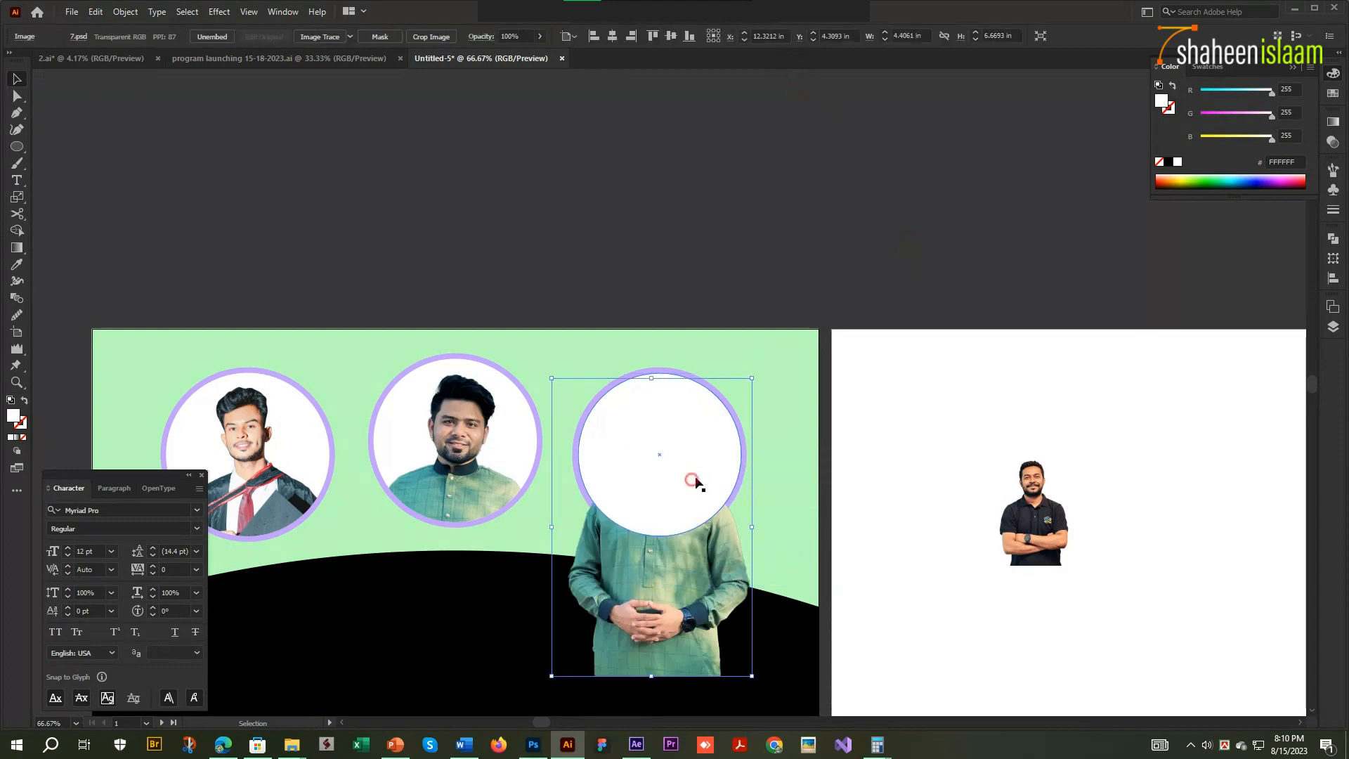
{"action": "left_click", "coordinate": [780, 643]}
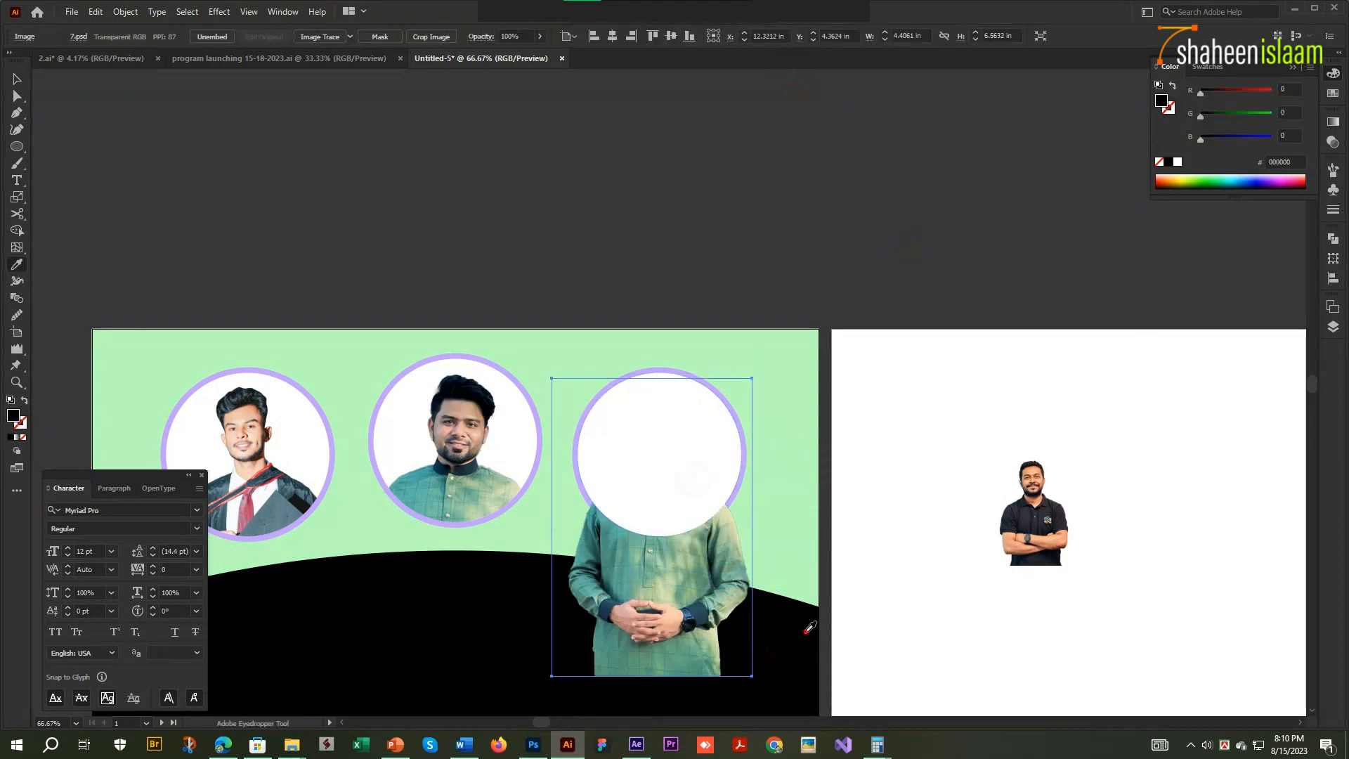
{"action": "key", "text": "a"}
{"action": "key", "text": "Delete"}
- Move the black-shirt portrait over the rightmost circle and enlarge it to about 4.1 by 5.65 in
{"action": "left_click_drag", "start_coordinate": [1056, 513], "coordinate": [695, 478]}
{"action": "scroll", "coordinate": [654, 457], "scroll_direction": "up", "scroll_amount": 3}
{"action": "key", "text": "v"}
{"action": "scroll", "coordinate": [654, 435], "scroll_direction": "down", "scroll_amount": 4}
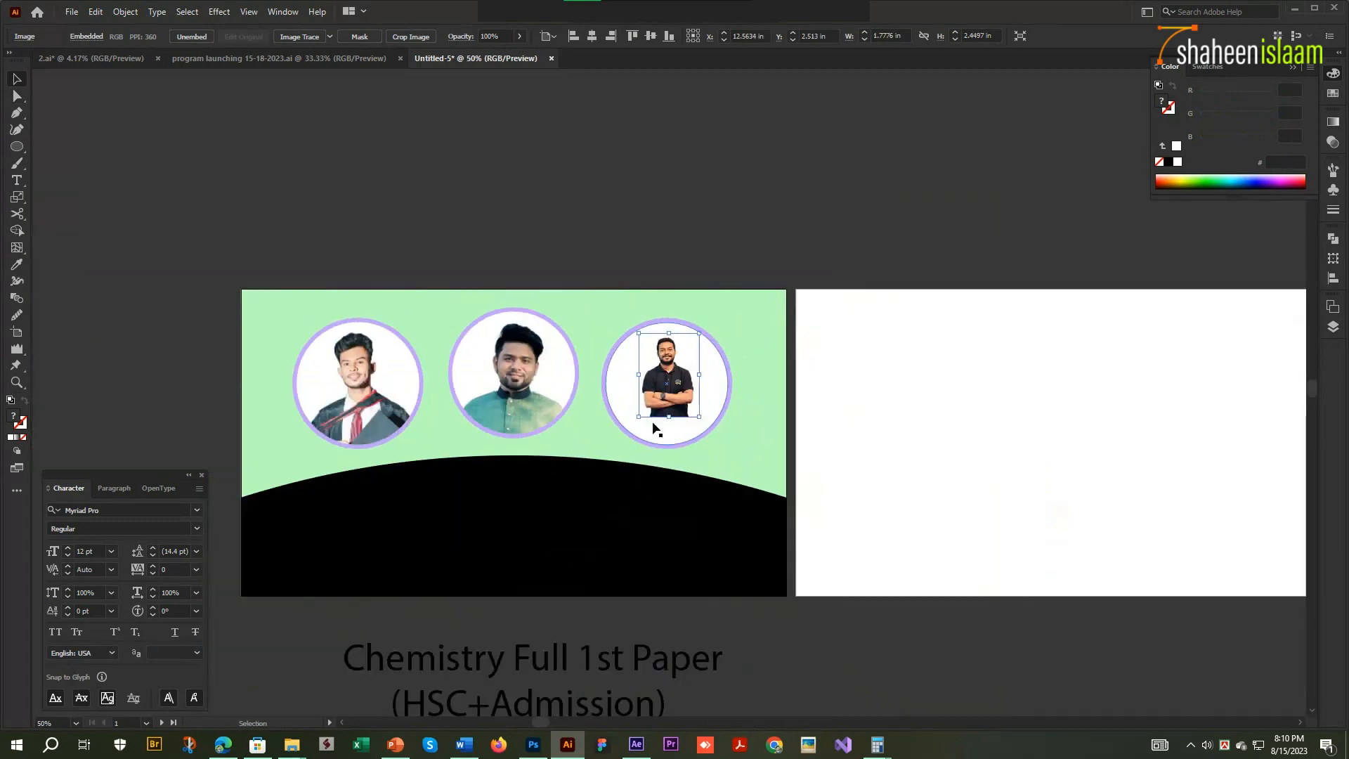
{"action": "left_click_drag", "start_coordinate": [668, 418], "coordinate": [669, 527]}
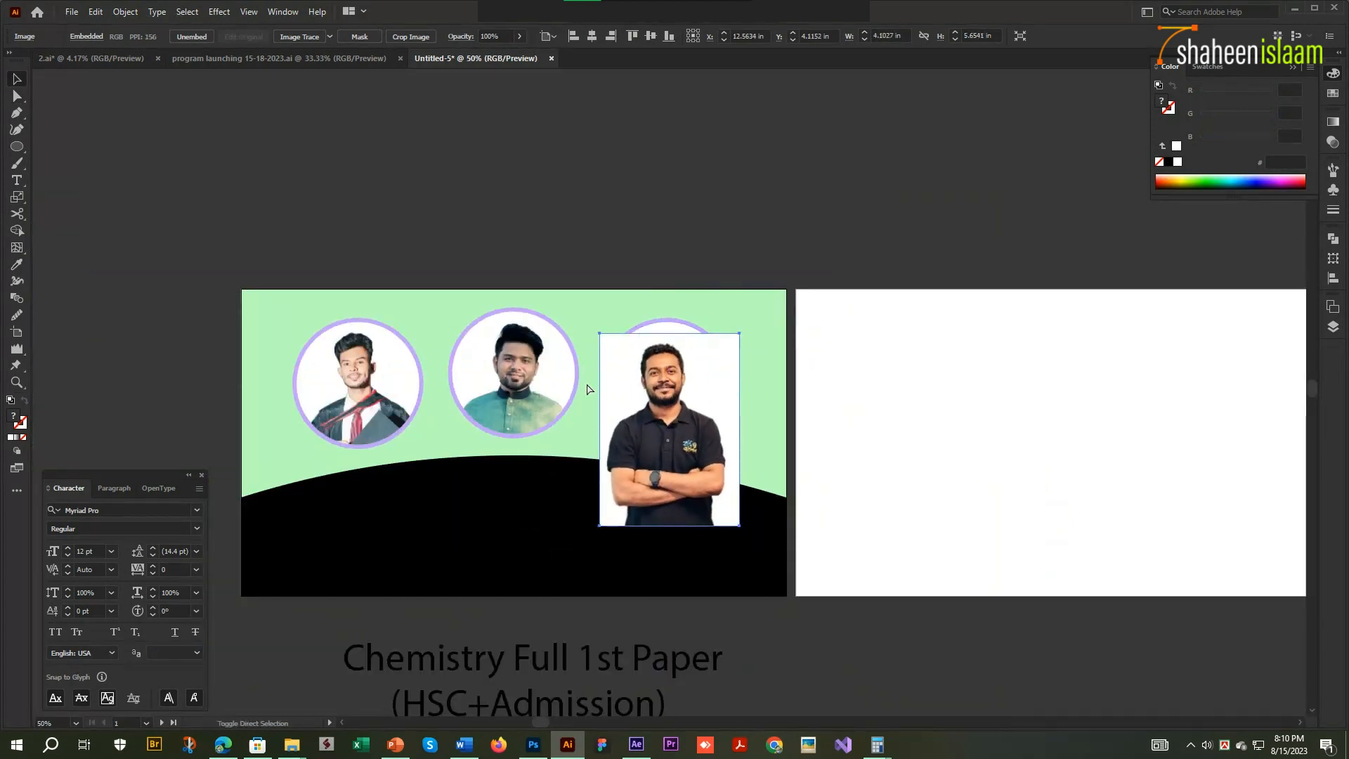
- Send the black-shirt portrait behind the white circle and clip it to that circle
{"action": "key", "text": "ctrl+["}
{"action": "scroll", "coordinate": [619, 461], "scroll_direction": "up", "scroll_amount": 2}
{"action": "left_click", "coordinate": [647, 353], "text": "shift"}
{"action": "key", "text": "ctrl+7"}
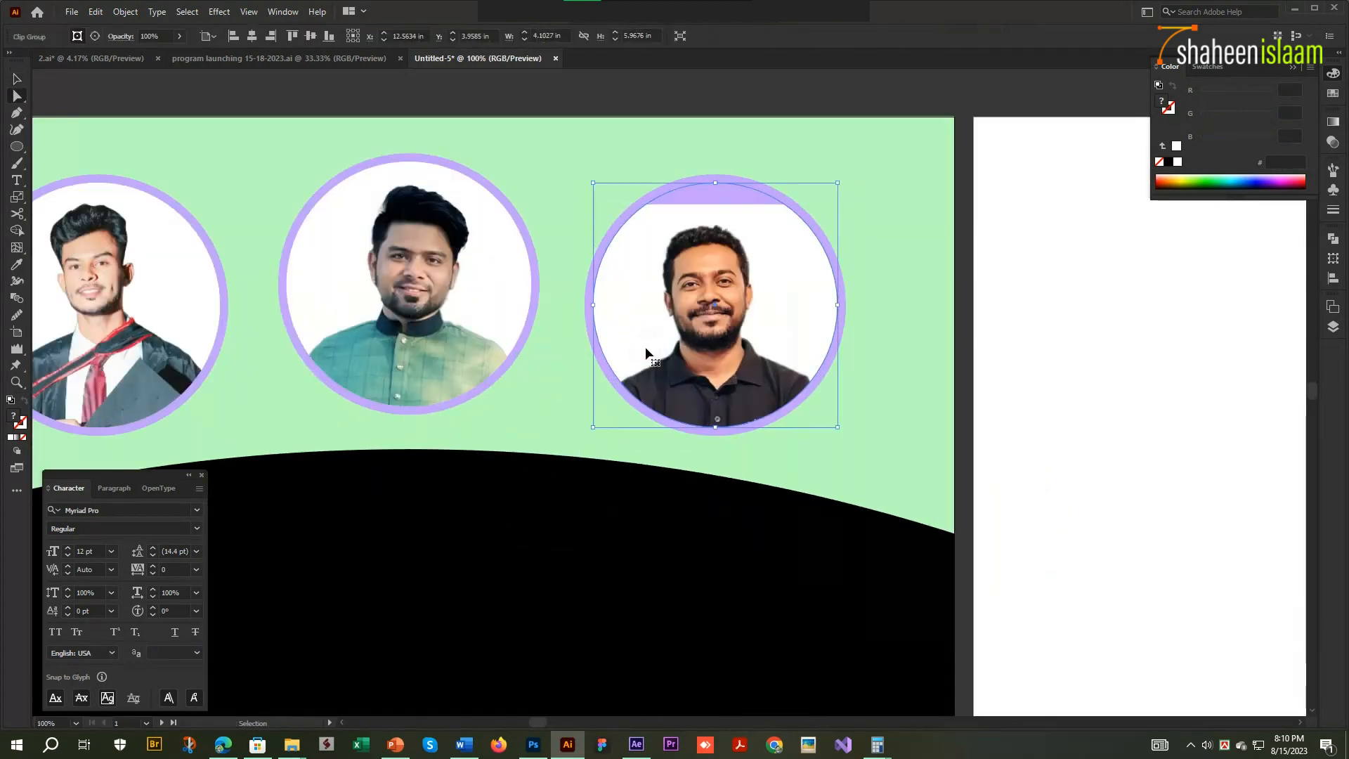
- Shift the black-shirt portrait up inside its clipping mask so it fills the rightmost circle
{"action": "key", "text": "a"}
{"action": "left_click_drag", "start_coordinate": [1002, 430], "coordinate": [1008, 559]}
{"action": "left_click", "coordinate": [850, 450]}
{"action": "left_click_drag", "start_coordinate": [761, 450], "coordinate": [770, 423]}
{"action": "scroll", "coordinate": [770, 423], "scroll_direction": "down", "scroll_amount": 1}
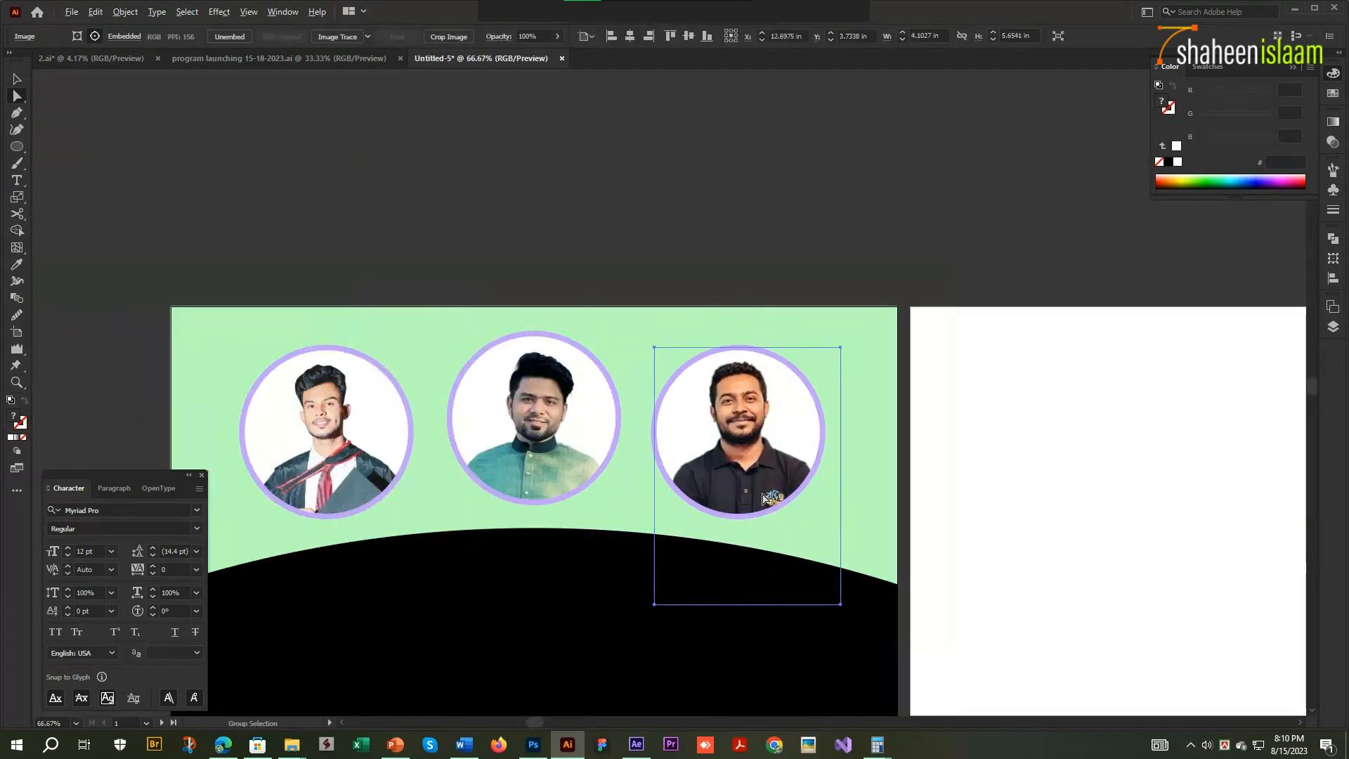
- Nudge the rightmost portrait to the left and rotate it slightly clockwise within its circle
{"action": "key", "text": "v"}
{"action": "key", "text": "Left"}
{"action": "key", "text": "Left"}
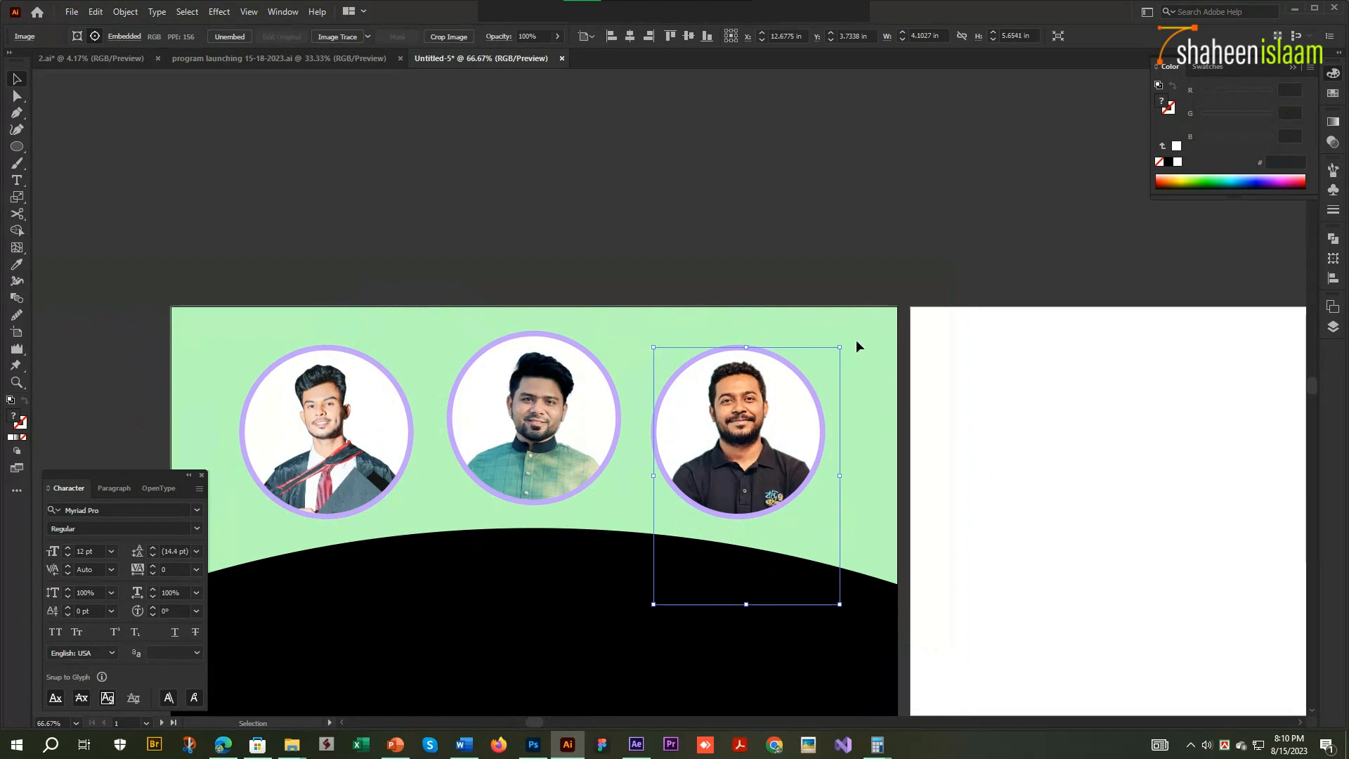
{"action": "left_click_drag", "start_coordinate": [843, 339], "coordinate": [855, 350]}
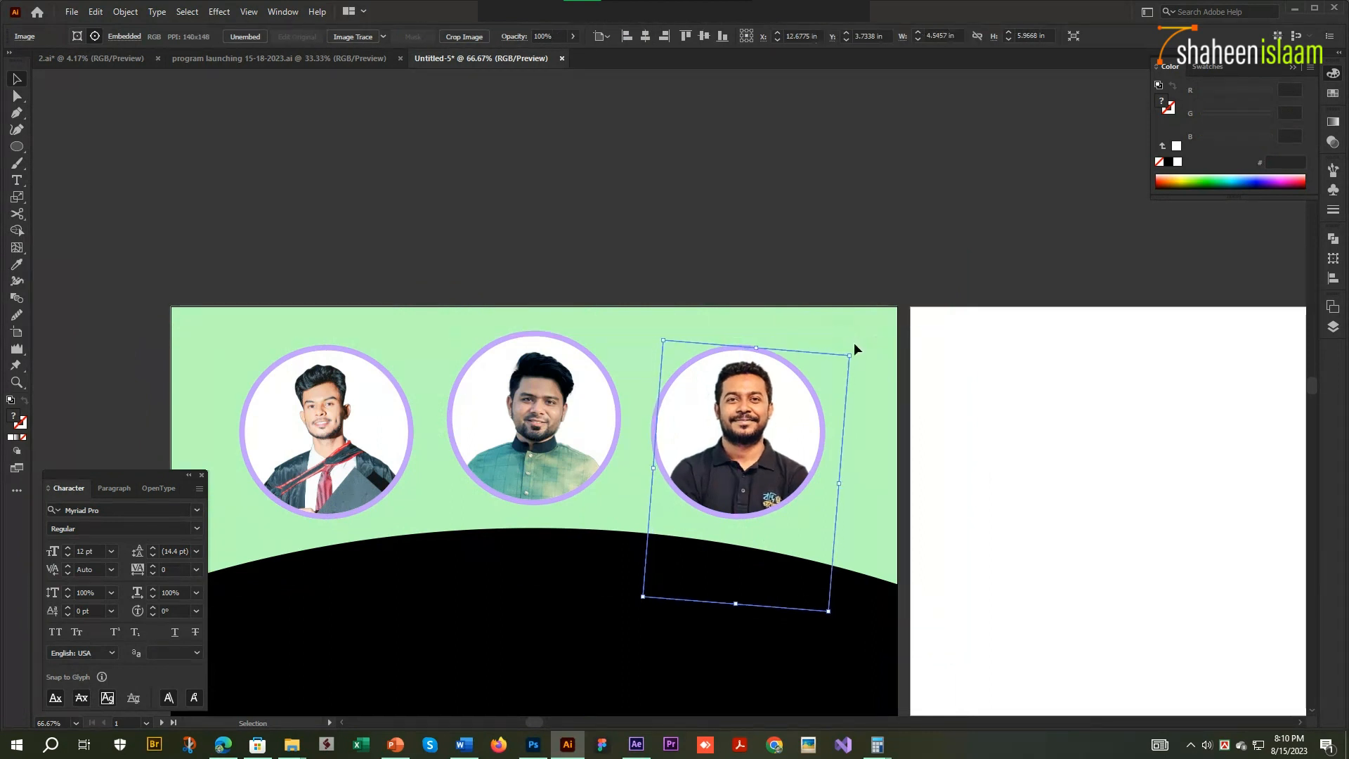
{"action": "left_click", "coordinate": [989, 354]}
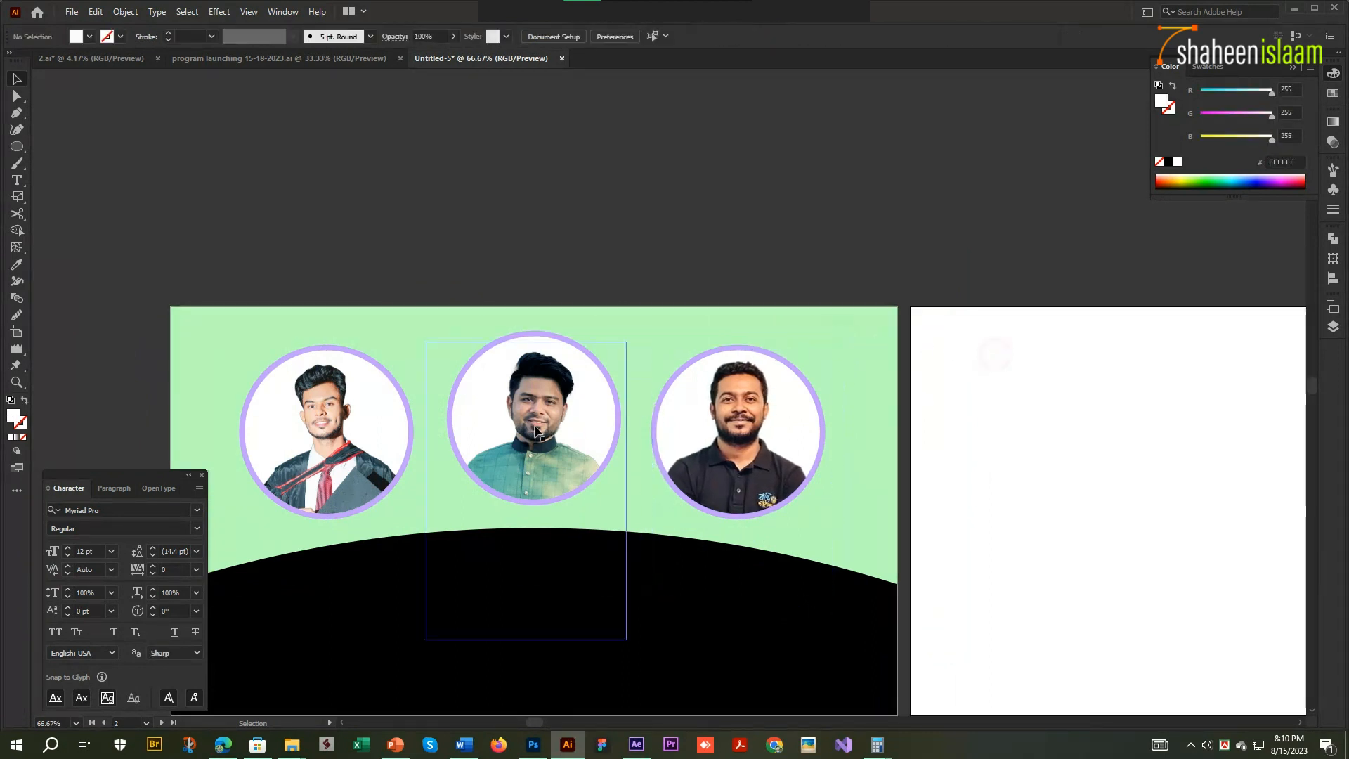
- Try rotating the centre portrait about 6 degrees counterclockwise, and undo the rotation
{"action": "left_click", "coordinate": [536, 430]}
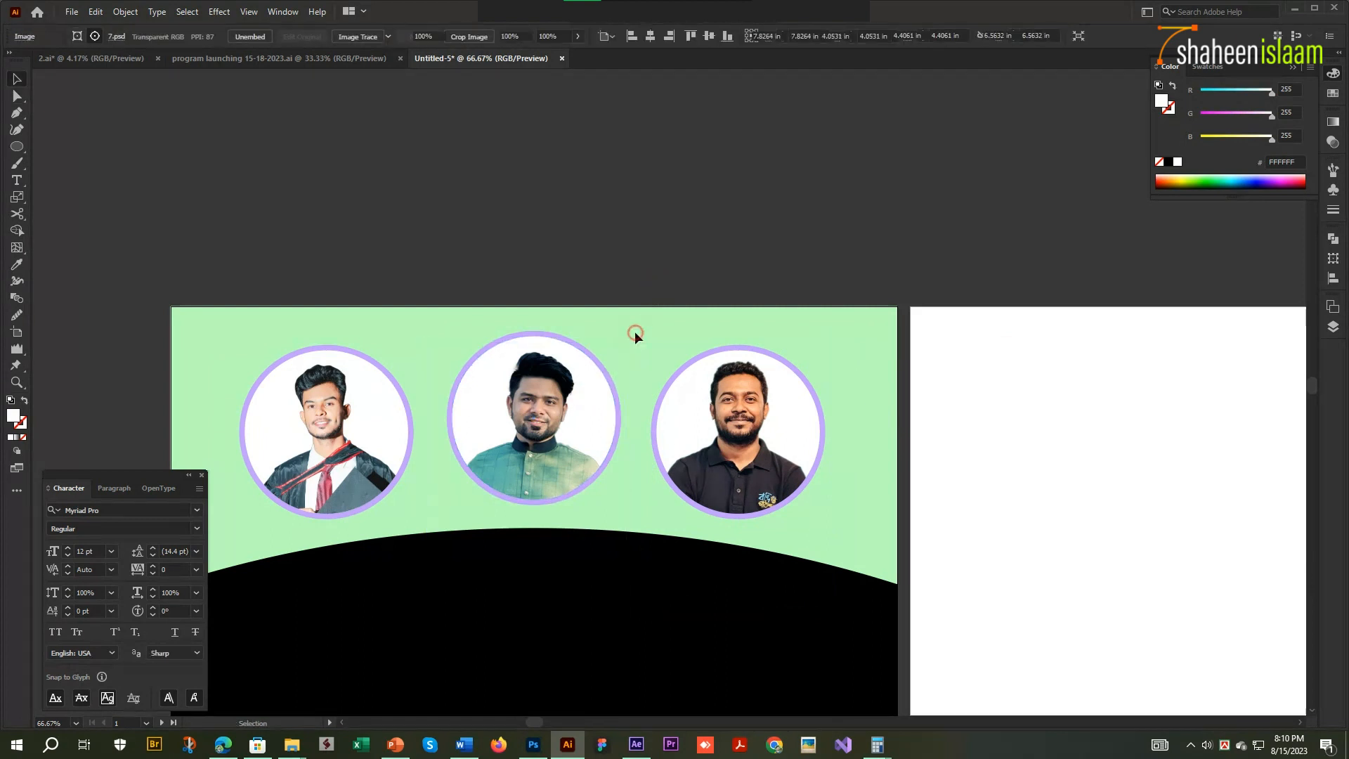
{"action": "left_click_drag", "start_coordinate": [621, 344], "coordinate": [617, 305]}
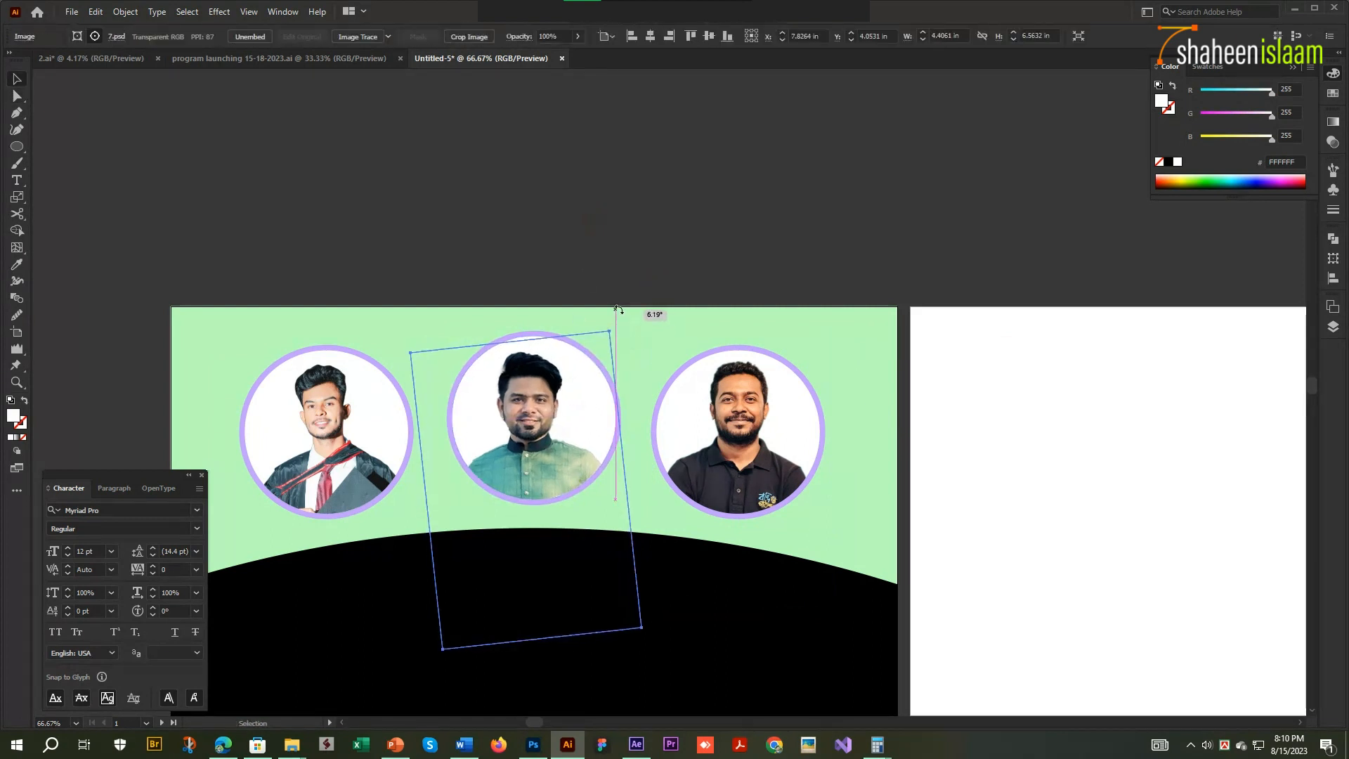
{"action": "key", "text": "ctrl+z"}
{"action": "key", "text": "ctrl+z"}
{"action": "key", "text": "ctrl+z"}
{"action": "left_click", "coordinate": [559, 273]}
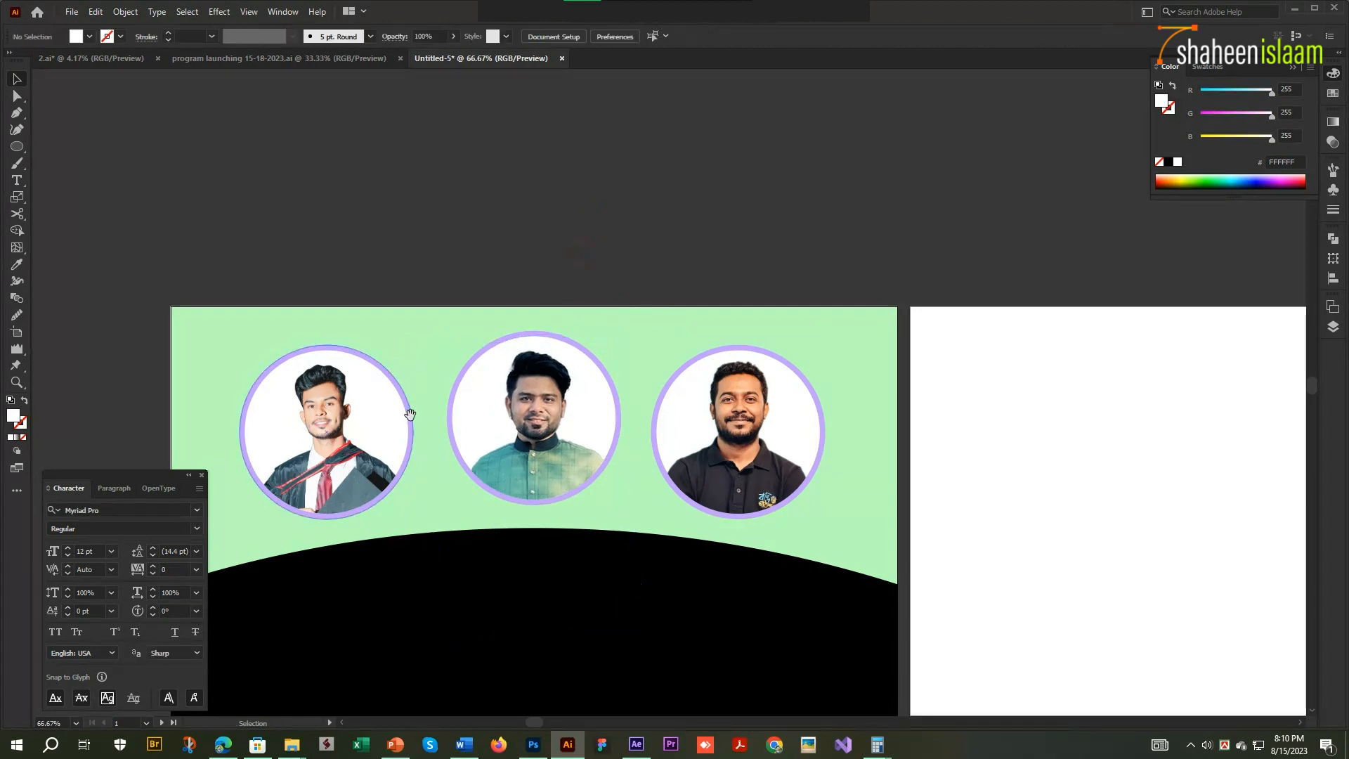
- Rotate the leftmost portrait slightly clockwise and shift it a little left and down inside its circle
{"action": "left_click_drag", "start_coordinate": [409, 414], "coordinate": [661, 427]}
{"action": "left_click", "coordinate": [661, 426]}
{"action": "left_click_drag", "start_coordinate": [684, 371], "coordinate": [694, 380]}
{"action": "key", "text": "a"}
{"action": "left_click_drag", "start_coordinate": [585, 413], "coordinate": [575, 413]}
{"action": "scroll", "coordinate": [626, 416], "scroll_direction": "down", "scroll_amount": 2}
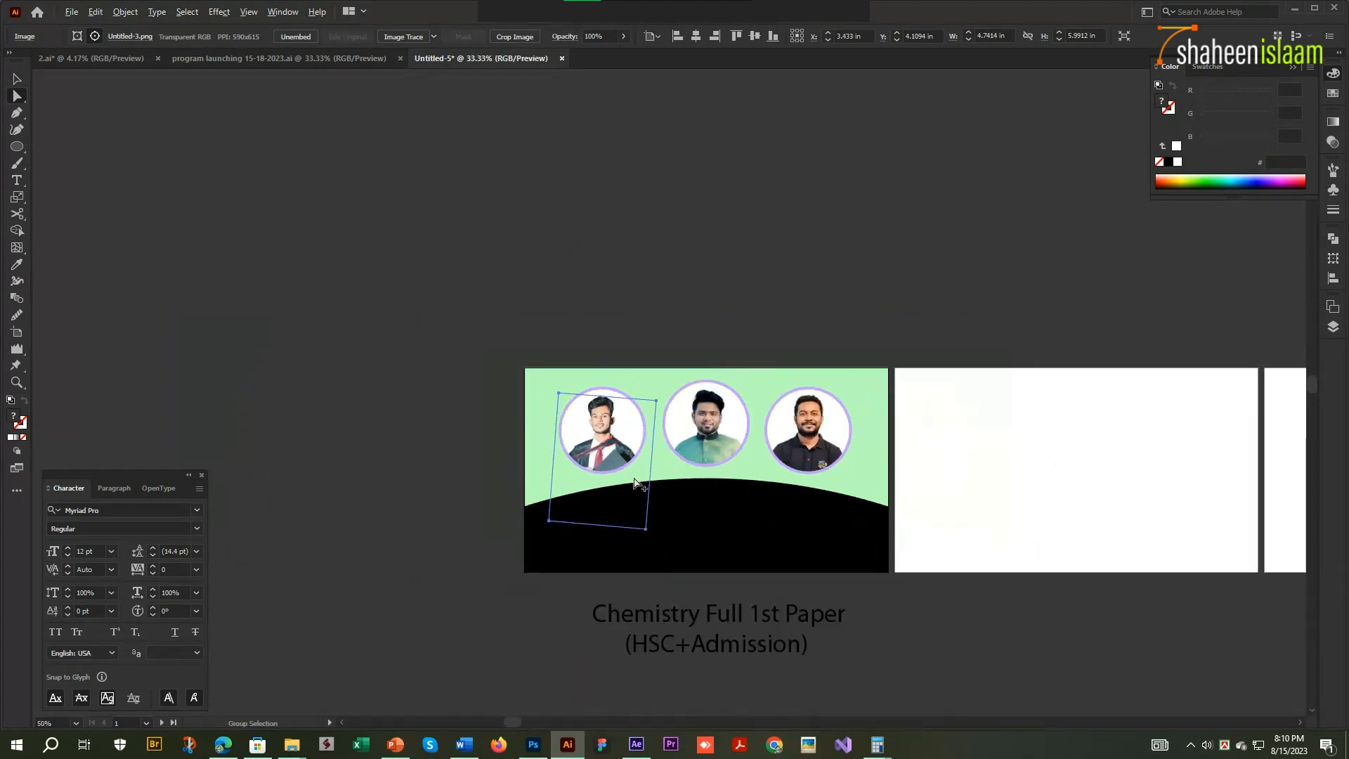
{"action": "left_click_drag", "start_coordinate": [597, 525], "coordinate": [596, 536]}
{"action": "left_click", "coordinate": [714, 504]}
- Apply a white-to-black gradient fill to the black curved lower section
{"action": "key", "text": "Tab"}
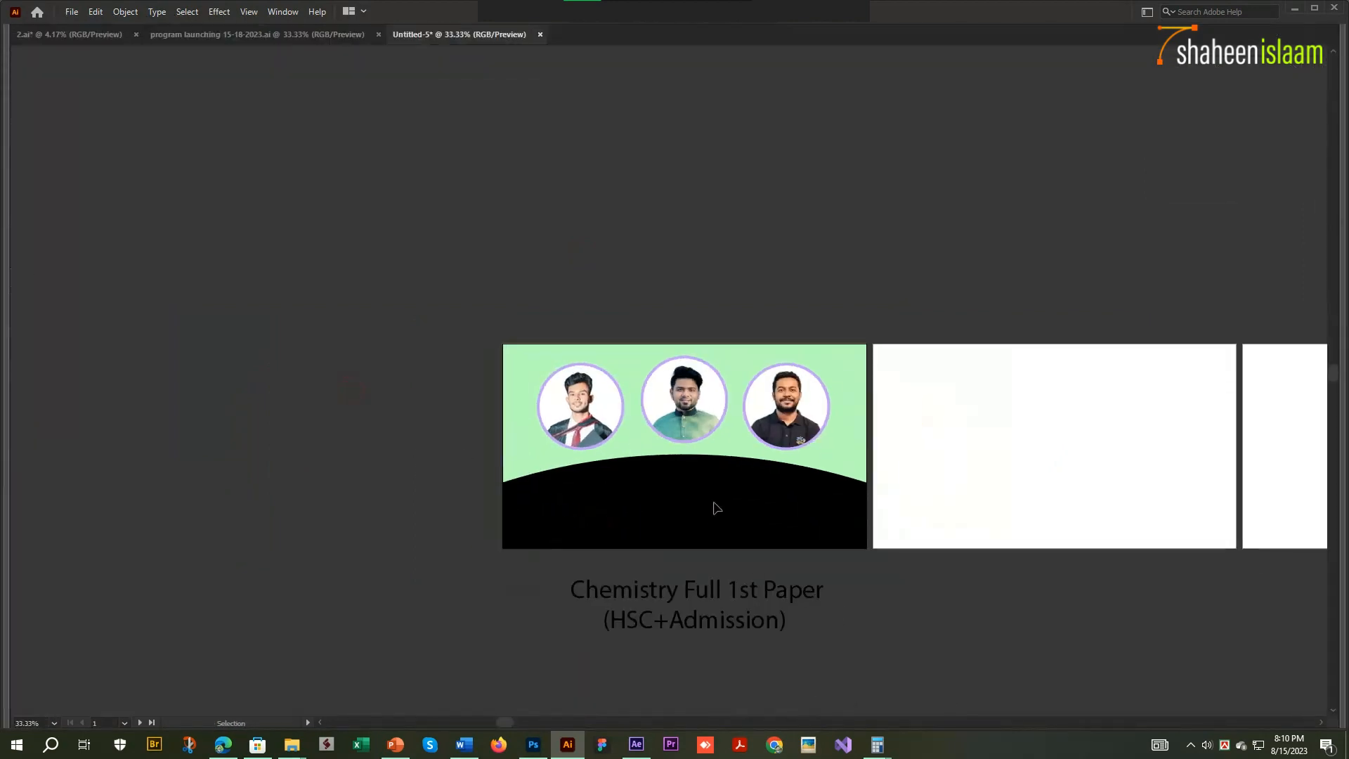
{"action": "scroll", "coordinate": [716, 503], "scroll_direction": "up", "scroll_amount": 2}
{"action": "left_click", "coordinate": [834, 503]}
{"action": "key", "text": "period"}
{"action": "key", "text": "Tab"}
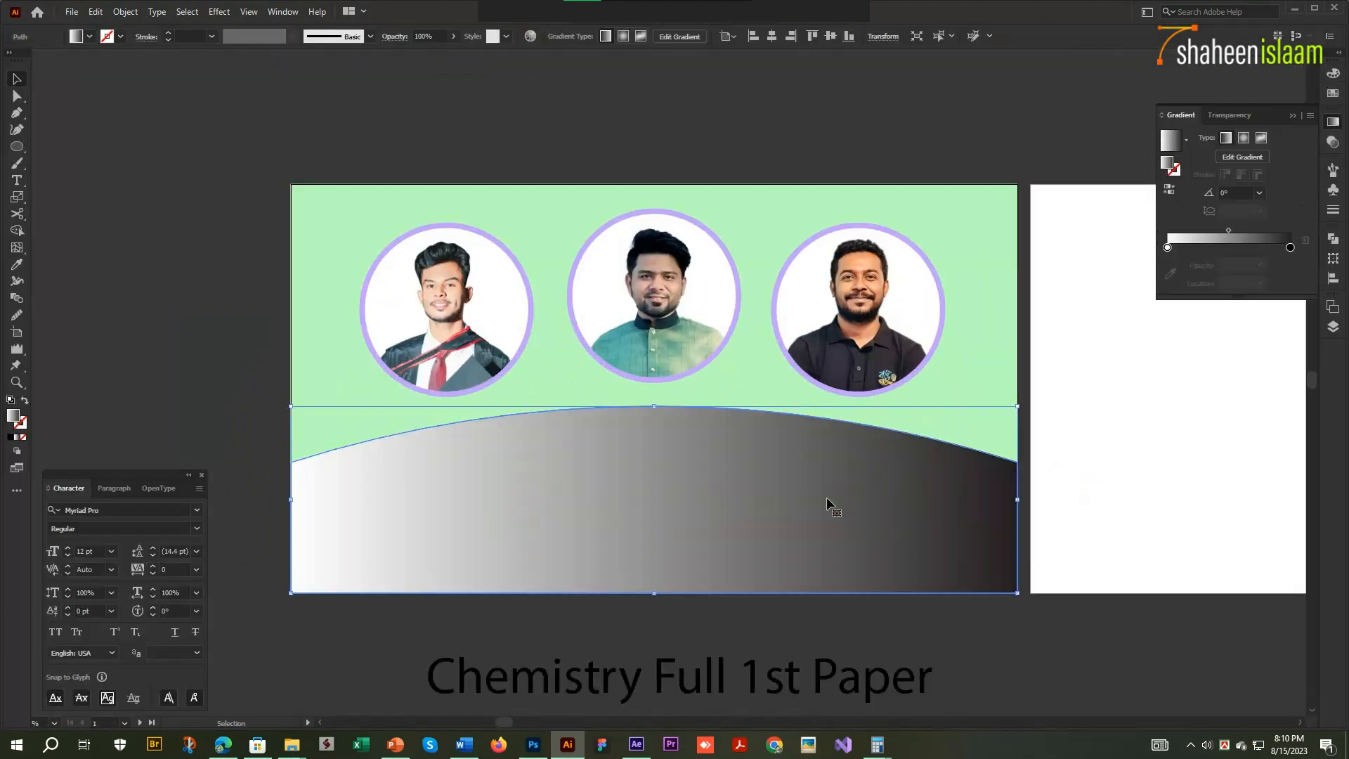
- Make the curved section's gradient radial, running from its upper left toward the lower right
{"action": "scroll", "coordinate": [794, 548], "scroll_direction": "down", "scroll_amount": 1}
{"action": "key", "text": "g"}
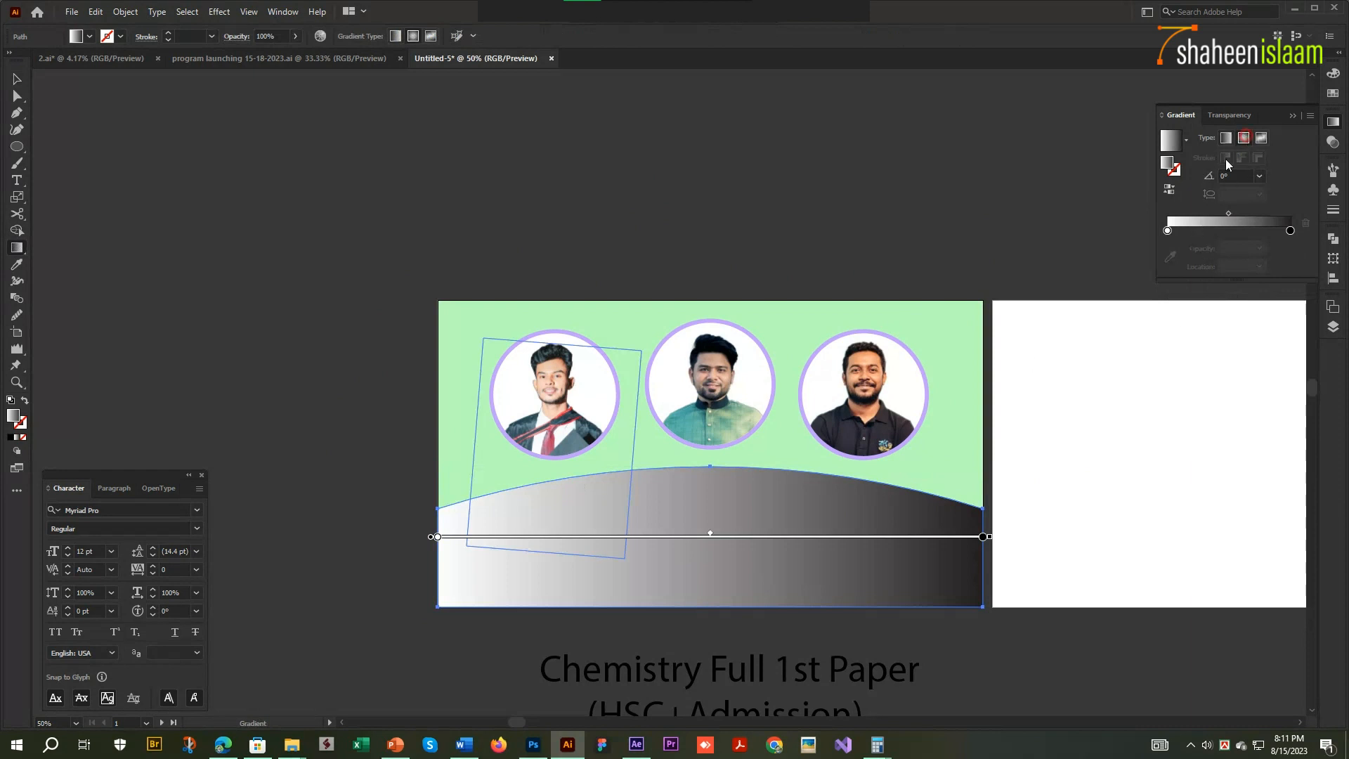
{"action": "left_click", "coordinate": [1244, 137]}
{"action": "left_click_drag", "start_coordinate": [913, 537], "coordinate": [513, 565]}
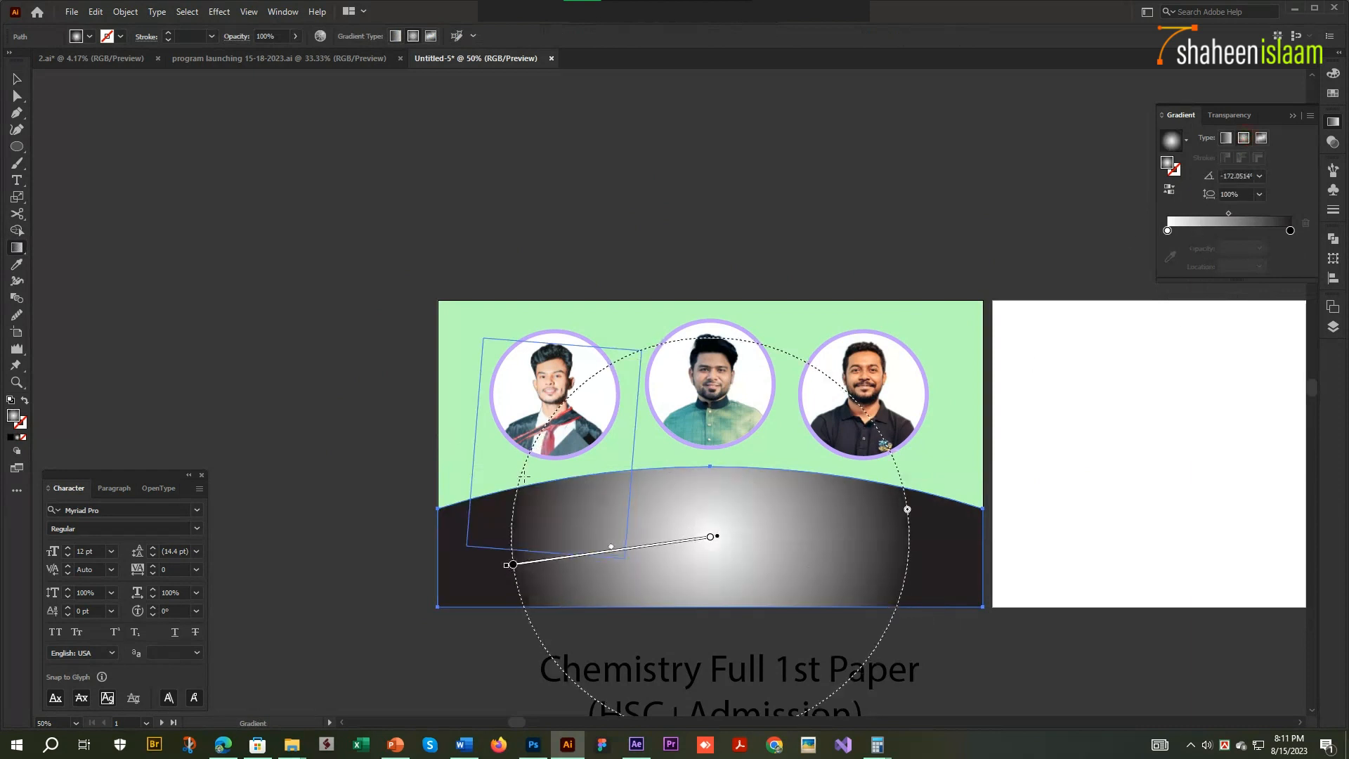
{"action": "left_click_drag", "start_coordinate": [495, 470], "coordinate": [806, 622]}
{"action": "key", "text": "v"}
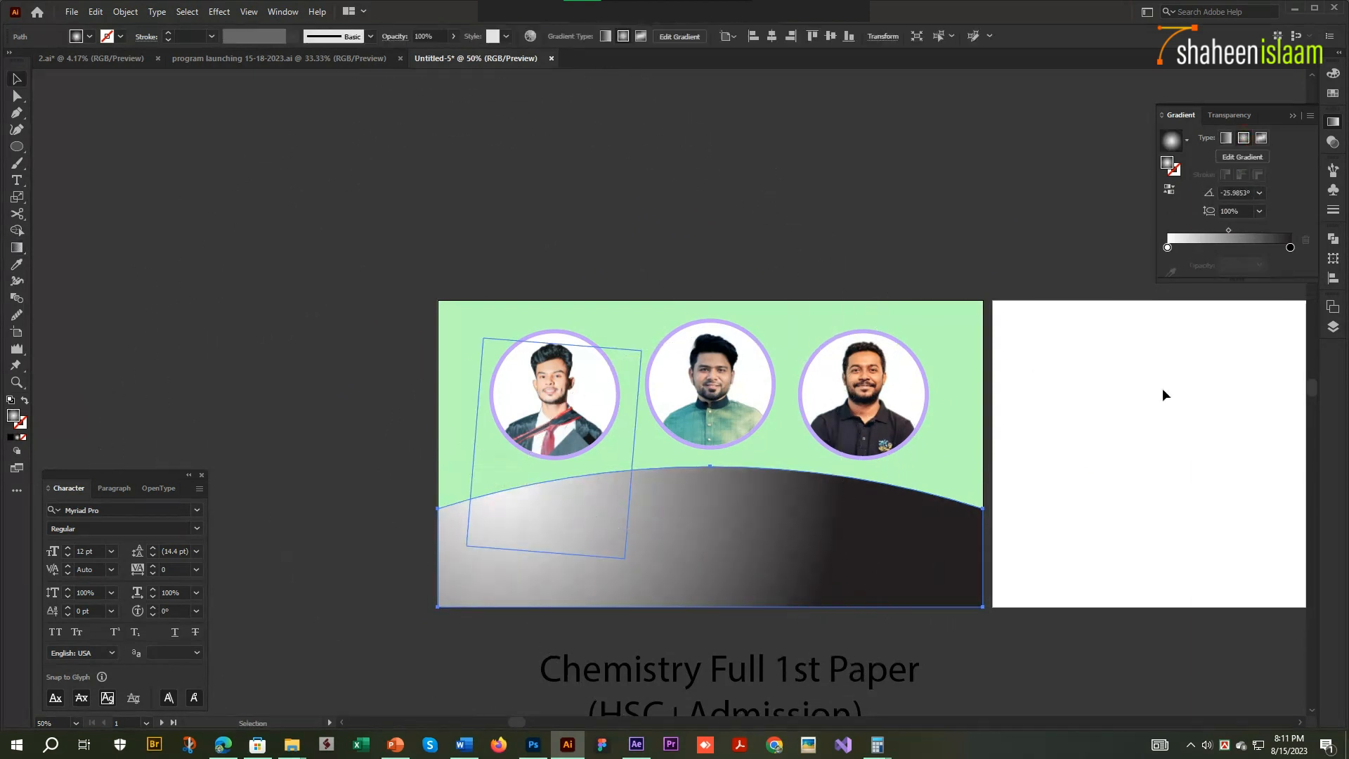
- Add a stop near the gradient's dark end and colour it purple, R 119, G 9, B 255
{"action": "left_click_drag", "start_coordinate": [1290, 249], "coordinate": [1291, 247]}
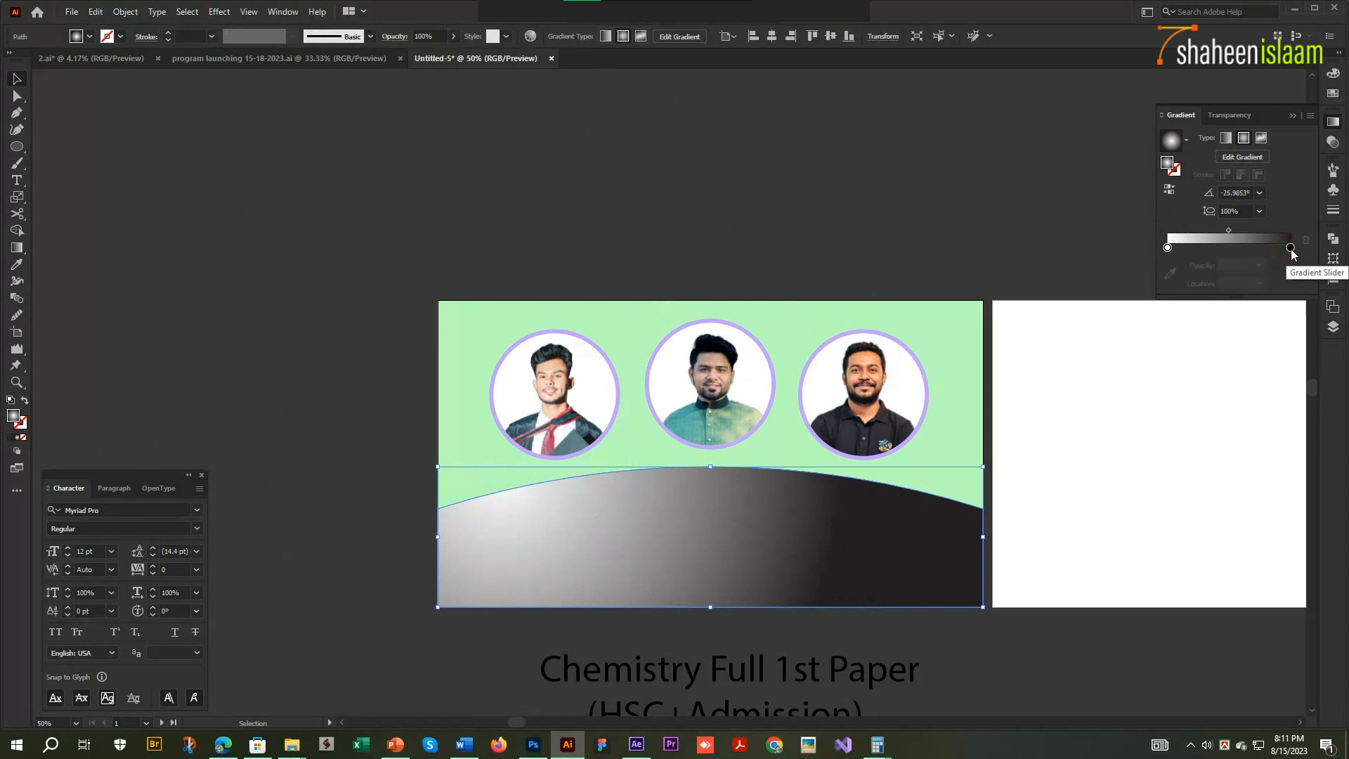
{"action": "double_click", "coordinate": [1286, 248]}
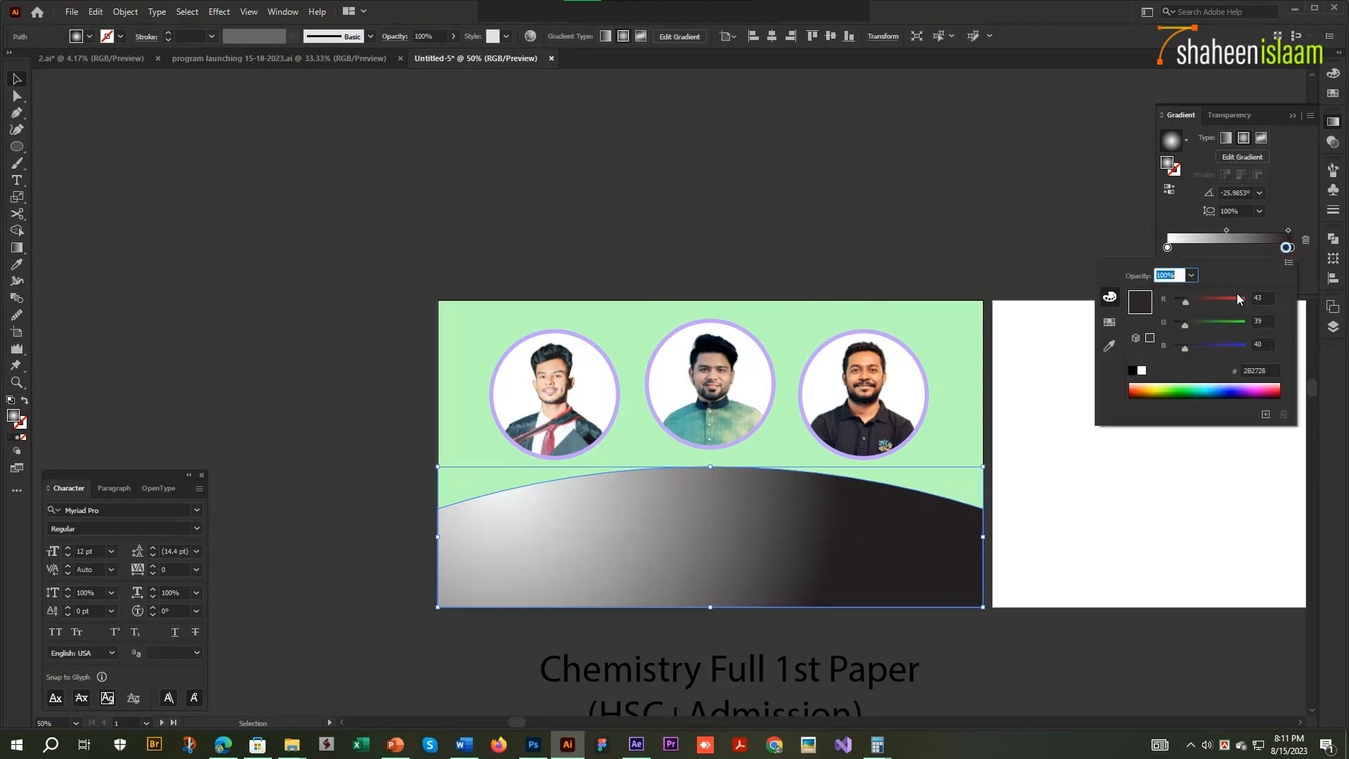
{"action": "left_click", "coordinate": [1208, 302]}
{"action": "mouse_move", "coordinate": [1191, 343]}
{"action": "left_mouse_down"}
{"action": "mouse_move", "coordinate": [1245, 345]}
{"action": "mouse_move", "coordinate": [1173, 326]}
{"action": "left_mouse_up"}
{"action": "left_click", "coordinate": [1018, 6]}
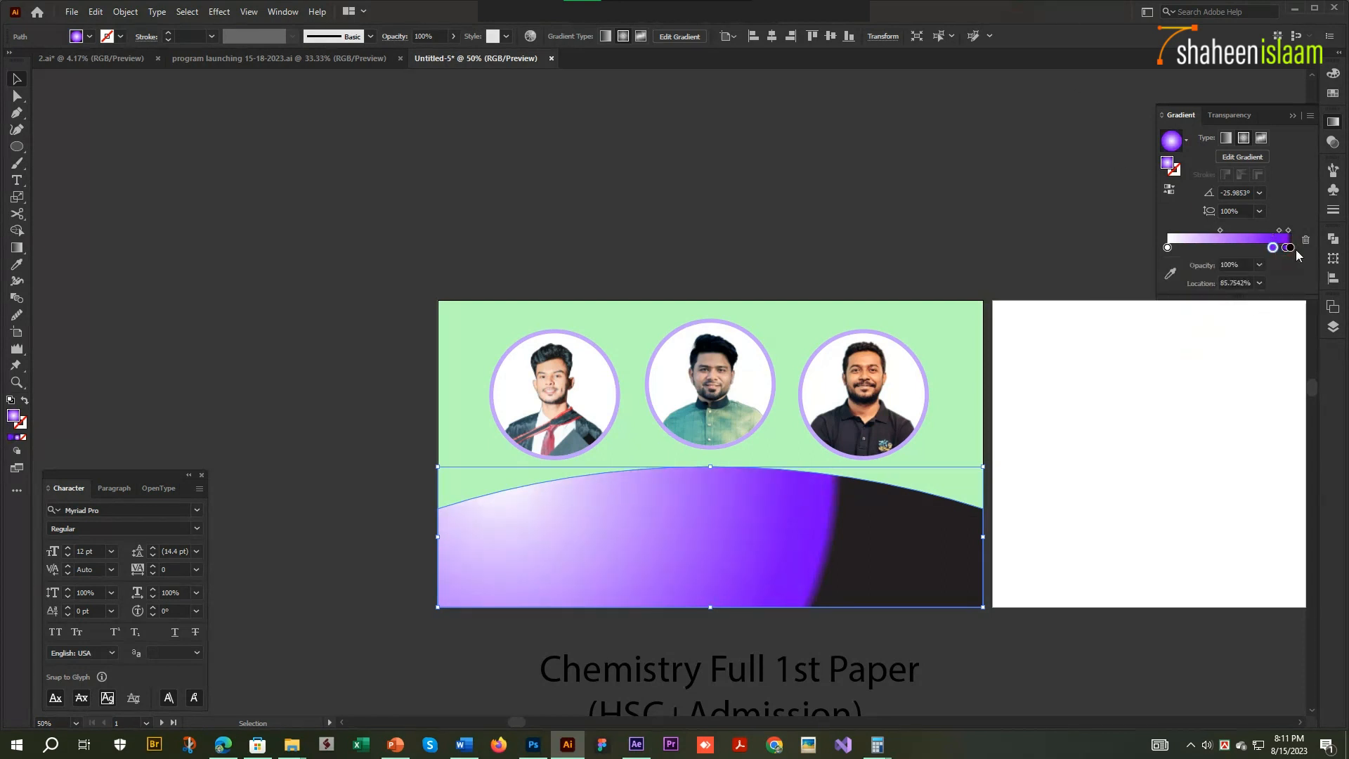
- Remove the leftover dark gradient stops and recolour the purple end stop to dark crimson
{"action": "mouse_move", "coordinate": [1292, 255]}
{"action": "left_mouse_down"}
{"action": "mouse_move", "coordinate": [1287, 269]}
{"action": "mouse_move", "coordinate": [1293, 251]}
{"action": "left_mouse_up"}
{"action": "double_click", "coordinate": [1287, 248]}
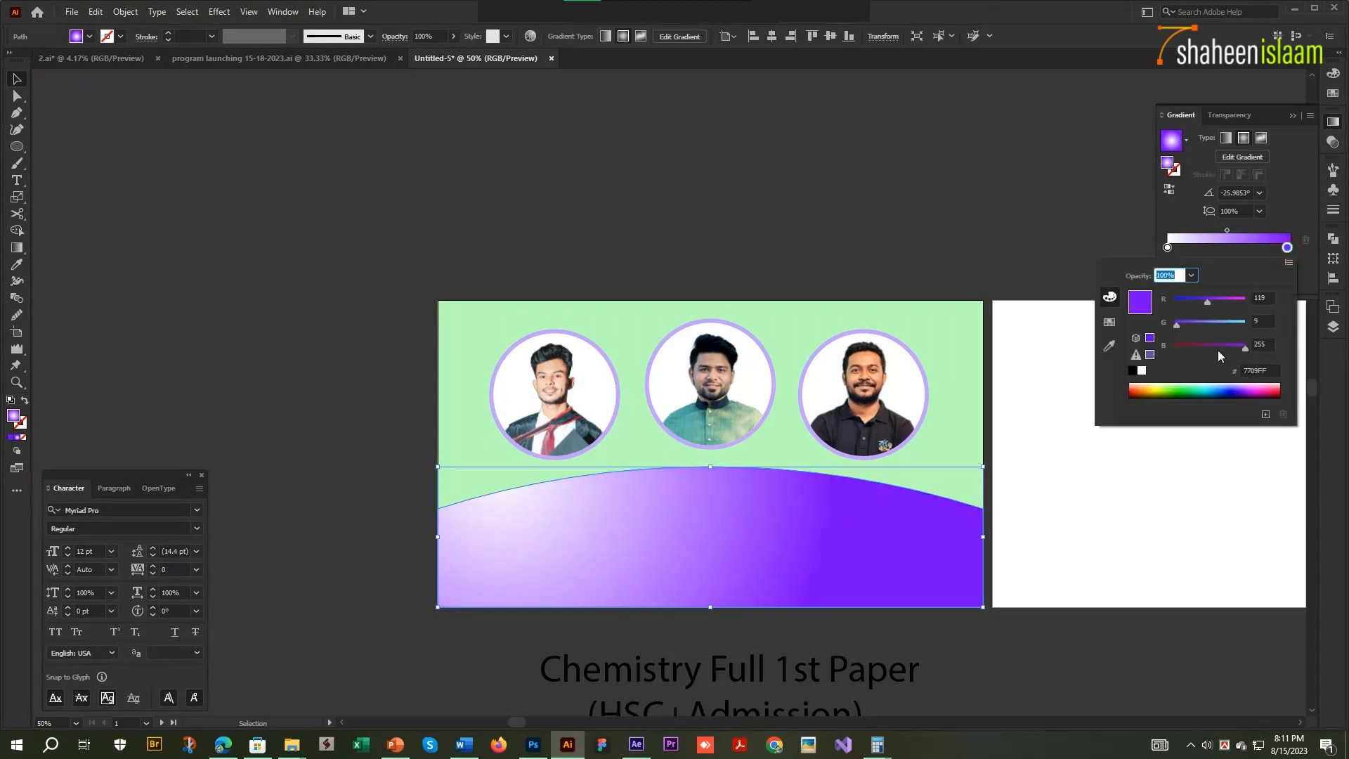
{"action": "left_click_drag", "start_coordinate": [1217, 350], "coordinate": [1204, 348]}
{"action": "mouse_move", "coordinate": [1215, 299]}
{"action": "left_mouse_down"}
{"action": "mouse_move", "coordinate": [1231, 300]}
{"action": "mouse_move", "coordinate": [1212, 298]}
{"action": "left_mouse_up"}
- Switch the gradient's white start stop to RGB and set it to pink FF00AC
{"action": "double_click", "coordinate": [1167, 247]}
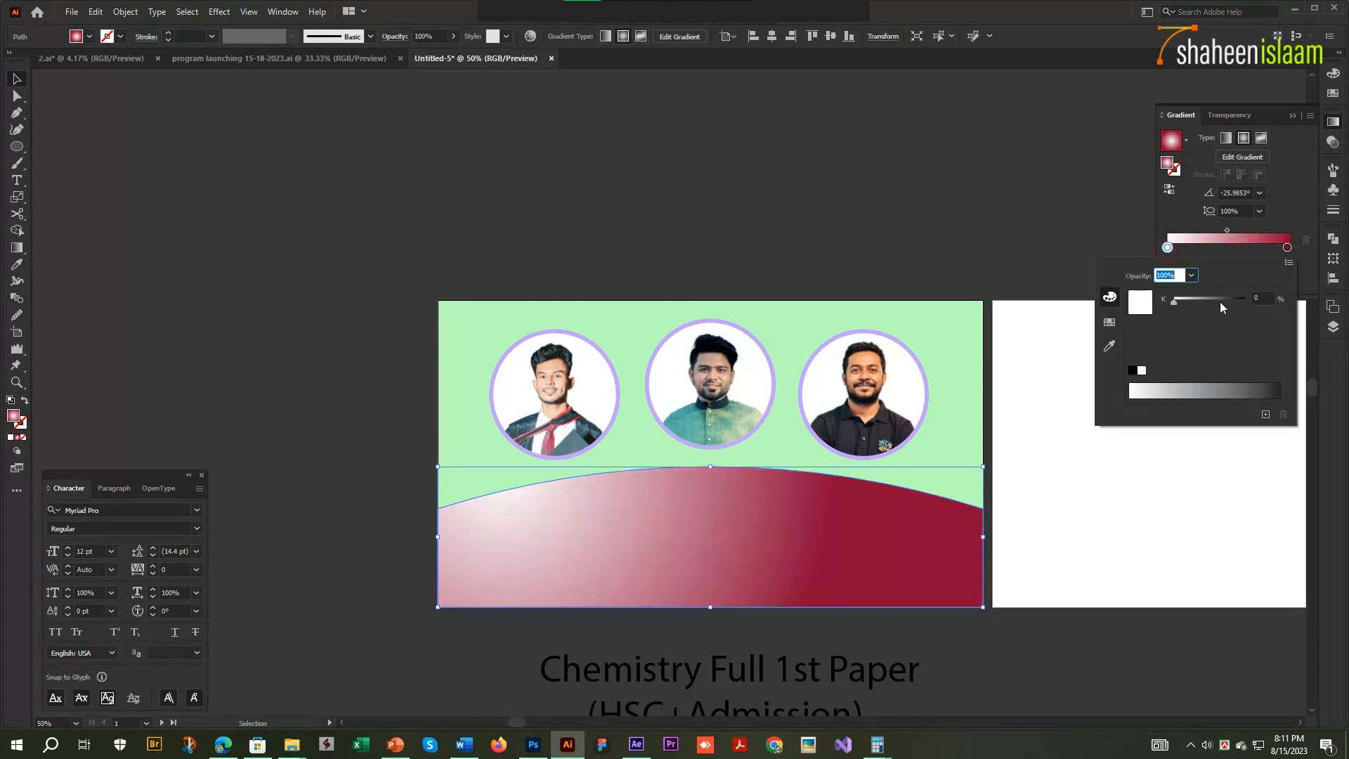
{"action": "left_click", "coordinate": [1289, 264]}
{"action": "left_click", "coordinate": [1203, 283]}
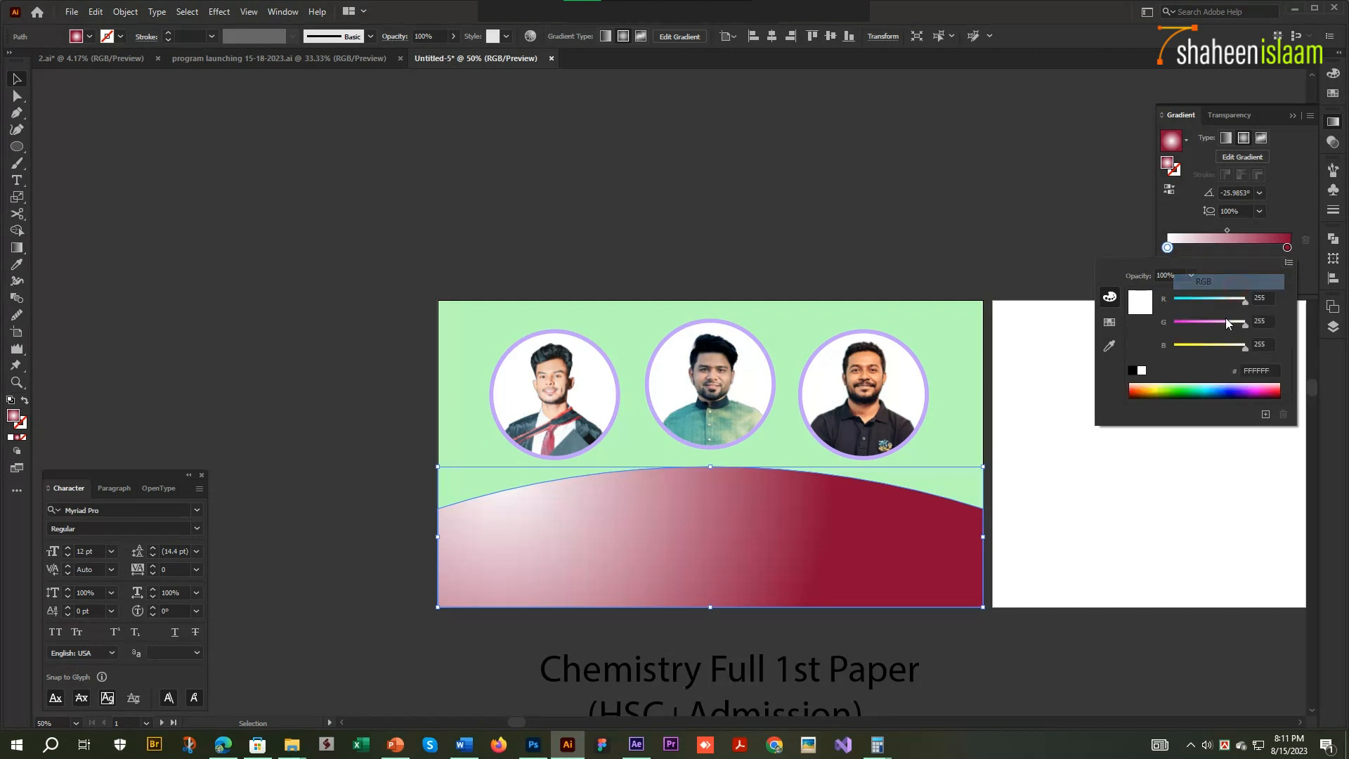
{"action": "left_click_drag", "start_coordinate": [1245, 321], "coordinate": [1149, 323]}
{"action": "left_click_drag", "start_coordinate": [1245, 298], "coordinate": [1231, 353]}
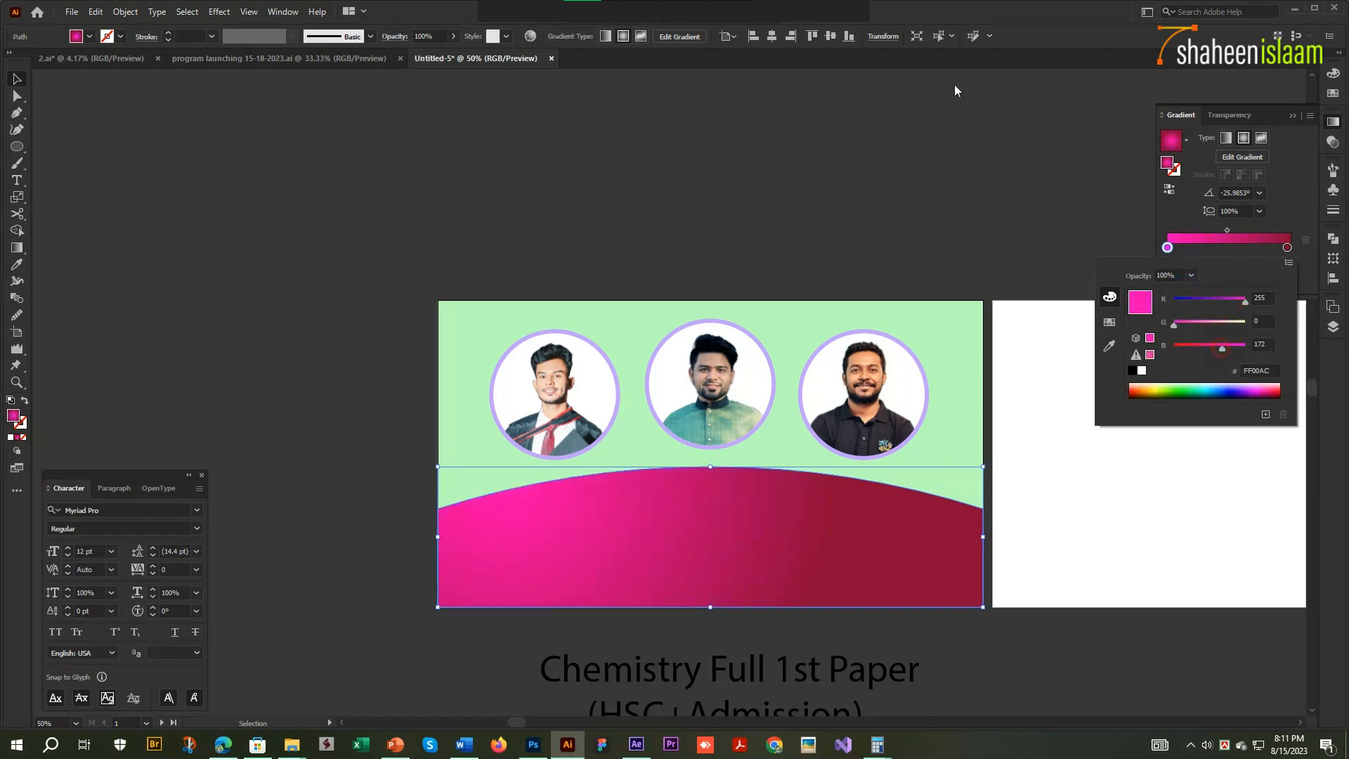
{"action": "left_click", "coordinate": [897, 5]}
- Lower the top edge of the gradient-filled curved section slightly
{"action": "left_click", "coordinate": [857, 209], "text": "ctrl"}
{"action": "key", "text": "Tab"}
{"action": "scroll", "coordinate": [665, 562], "scroll_direction": "up", "scroll_amount": 1}
{"action": "left_click", "coordinate": [700, 474]}
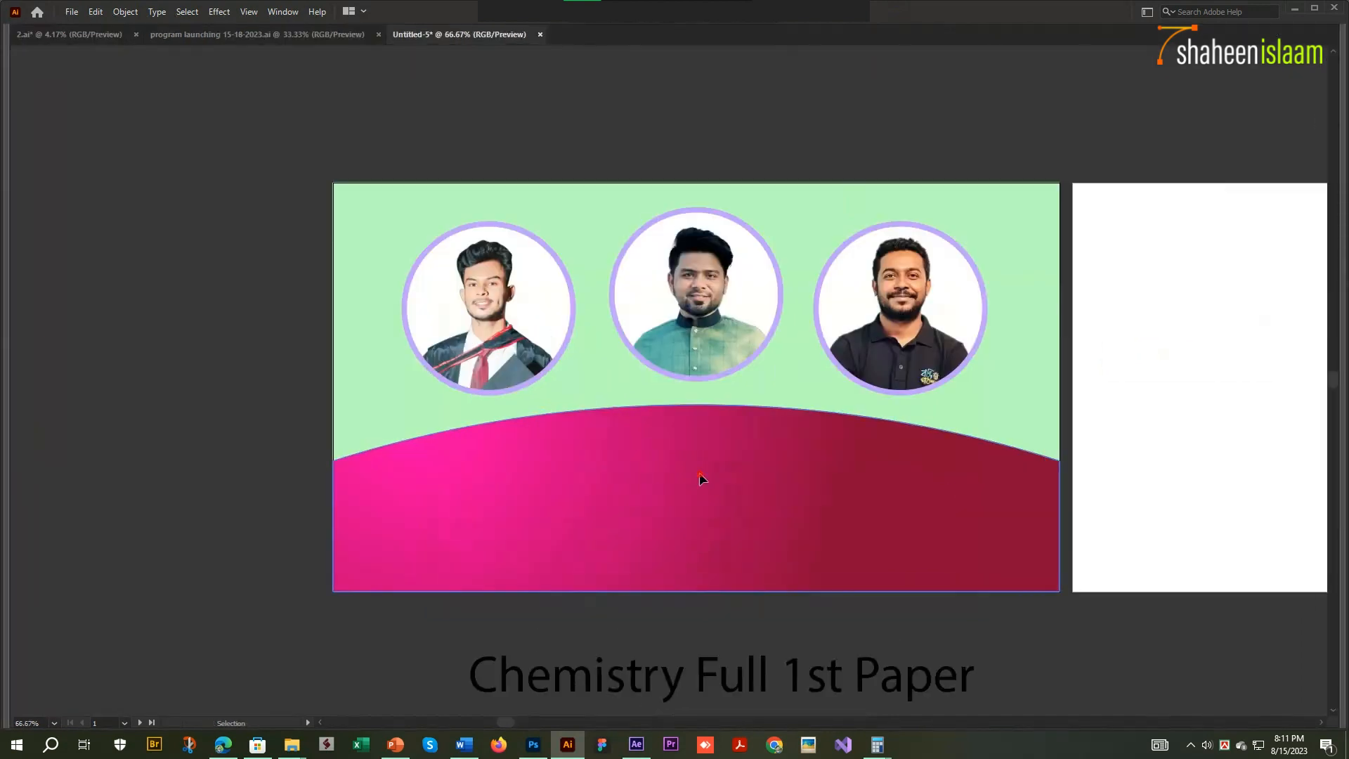
{"action": "mouse_move", "coordinate": [698, 404]}
{"action": "left_mouse_down"}
{"action": "mouse_move", "coordinate": [700, 429]}
{"action": "mouse_move", "coordinate": [700, 413]}
{"action": "left_mouse_up"}
{"action": "key", "text": "a"}
{"action": "key", "text": "i"}
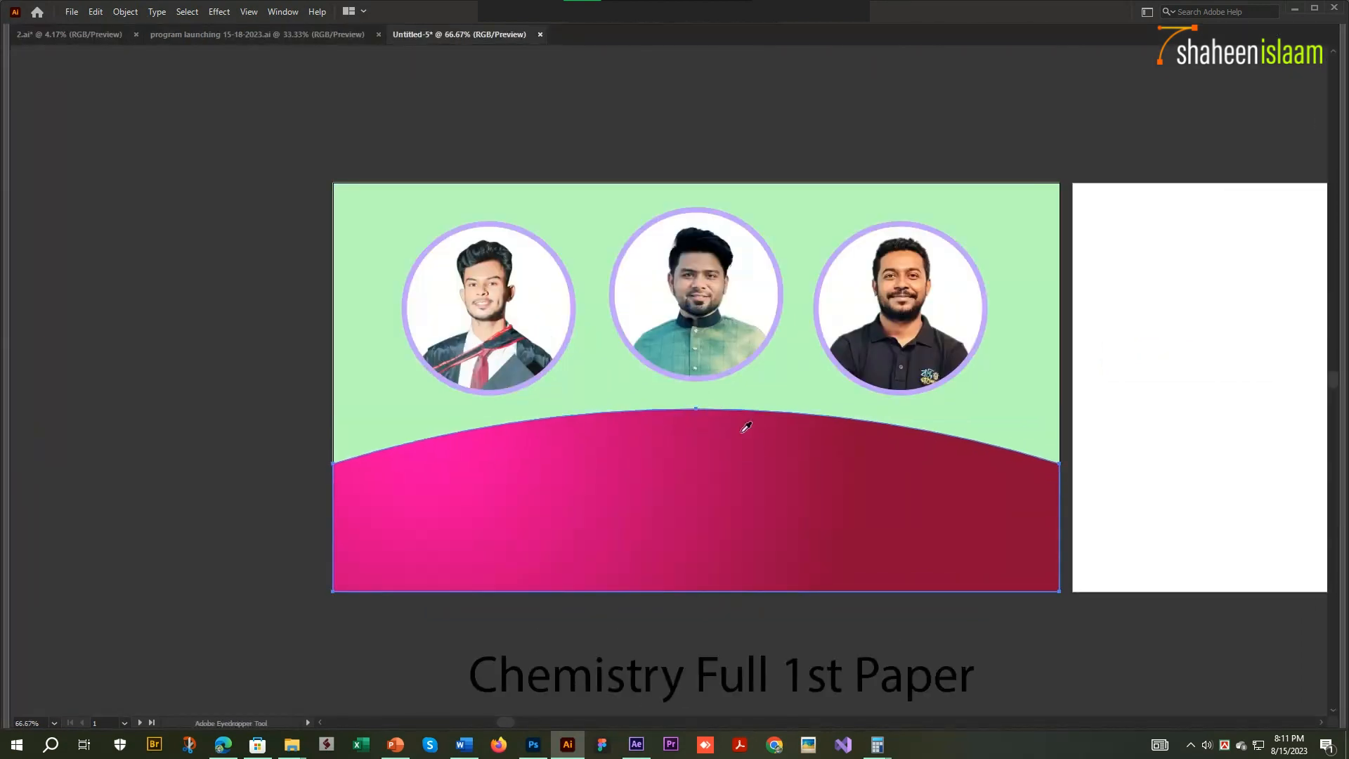
- Recolour the dark end stop of the curved section's gradient to orange, R 255, G 159, B 0
{"action": "key", "text": "Tab"}
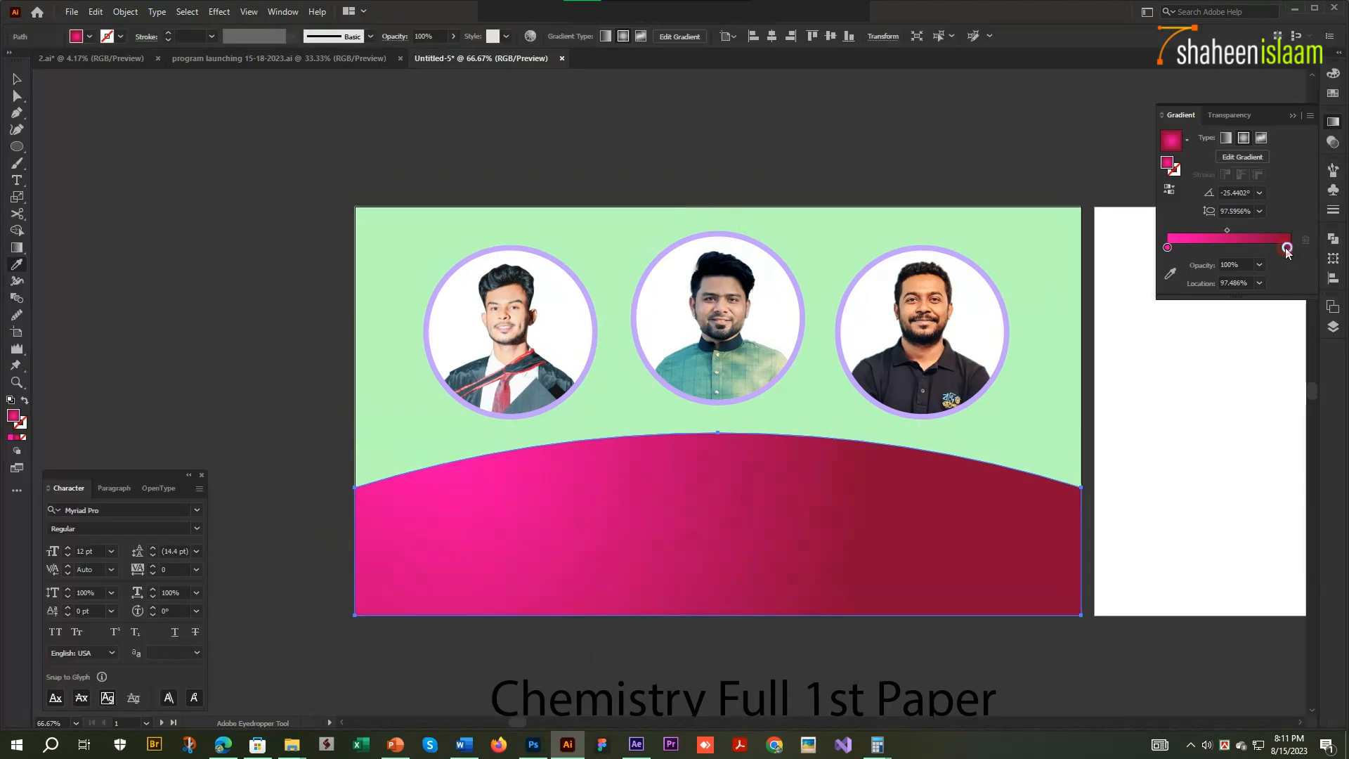
{"action": "double_click", "coordinate": [1286, 249]}
{"action": "left_click", "coordinate": [1244, 300]}
{"action": "left_click", "coordinate": [1244, 322]}
{"action": "left_click_drag", "start_coordinate": [1221, 297], "coordinate": [1216, 300]}
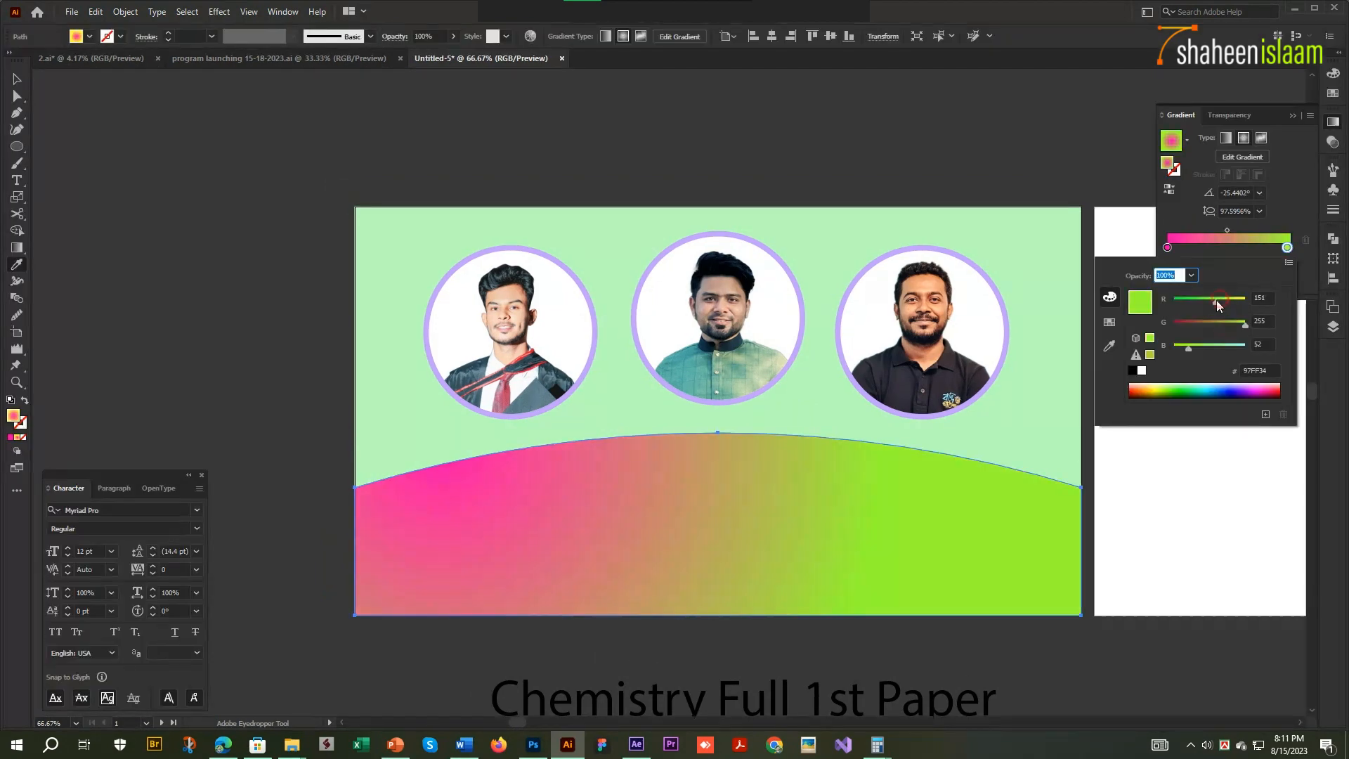
{"action": "left_click", "coordinate": [1245, 299]}
{"action": "left_click", "coordinate": [1218, 323]}
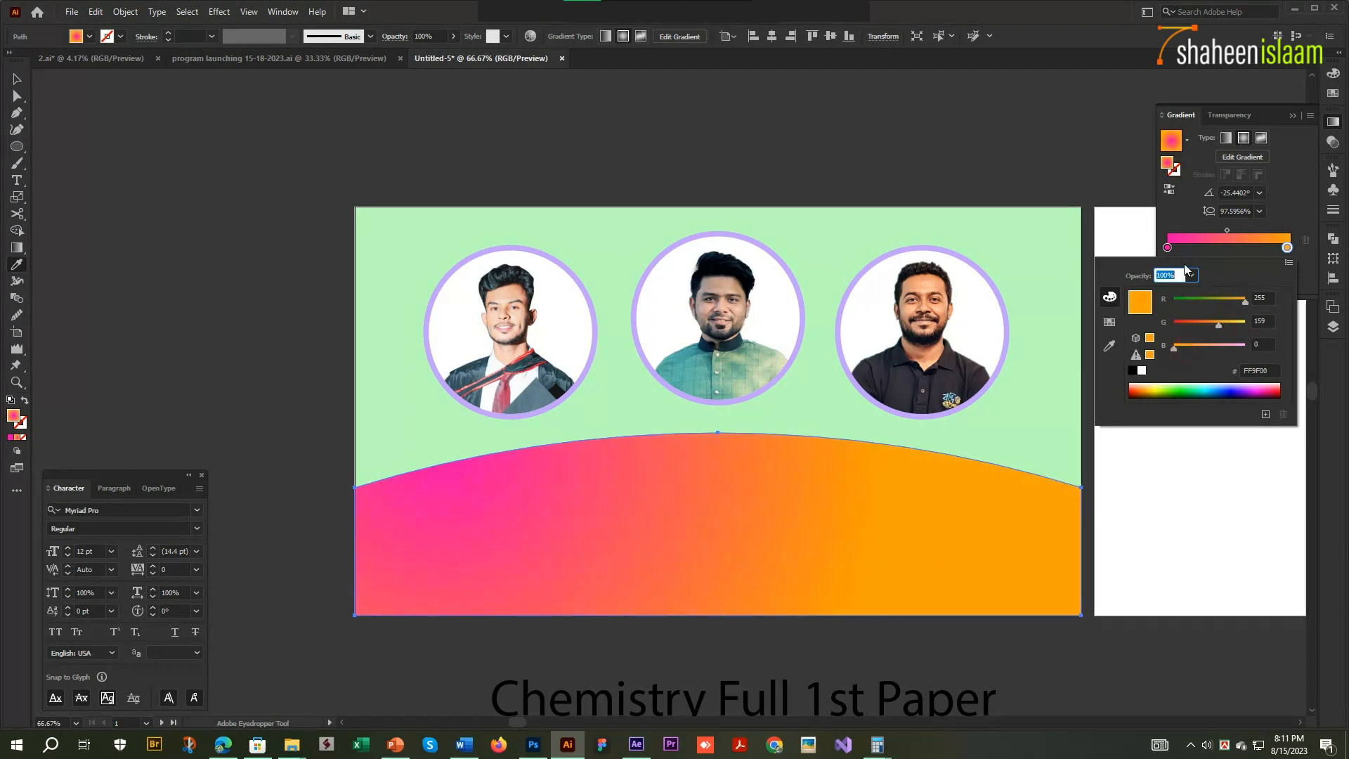
- Recolour the gradient's pink start stop to a deeper orange, R 255, G 117, B 0
{"action": "double_click", "coordinate": [1168, 249]}
{"action": "left_click", "coordinate": [1246, 324]}
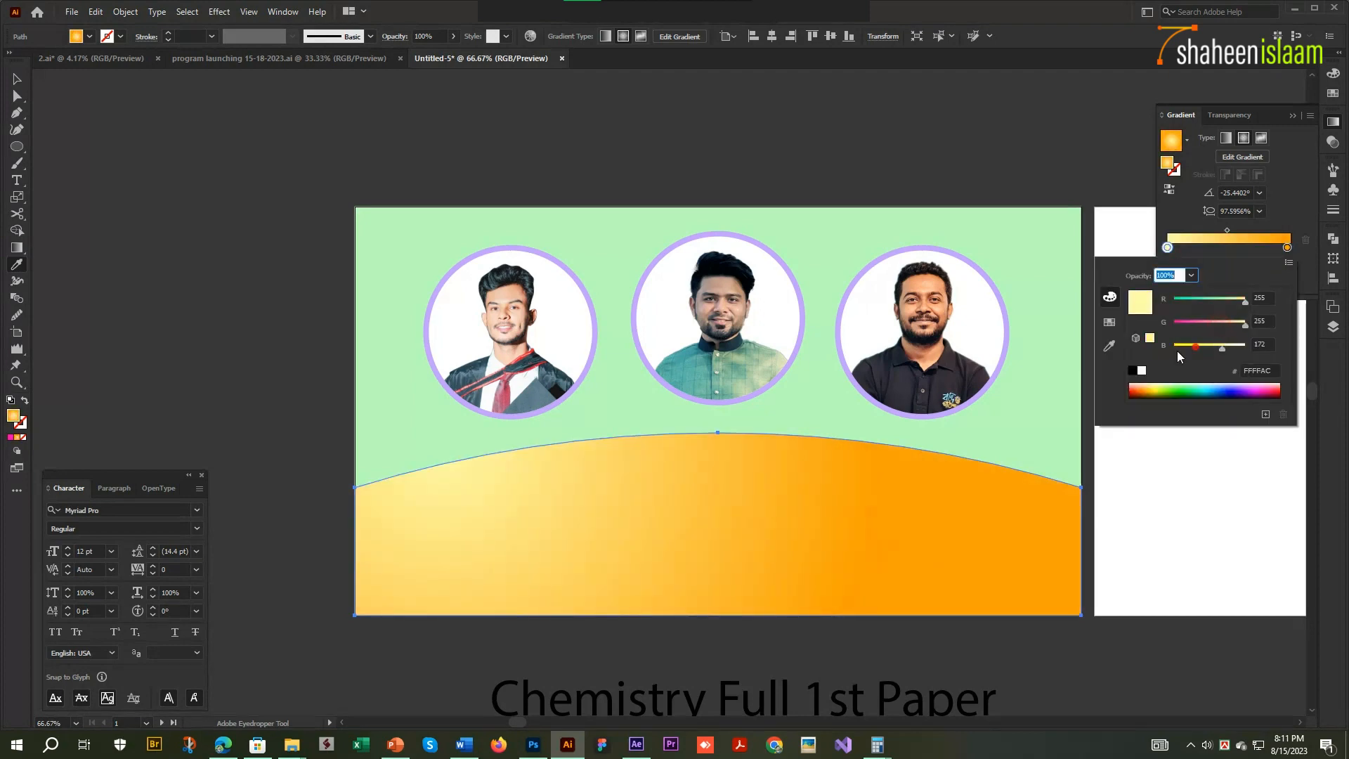
{"action": "mouse_move", "coordinate": [1222, 347]}
{"action": "left_mouse_down"}
{"action": "mouse_move", "coordinate": [1173, 347]}
{"action": "mouse_move", "coordinate": [1208, 325]}
{"action": "left_mouse_up"}
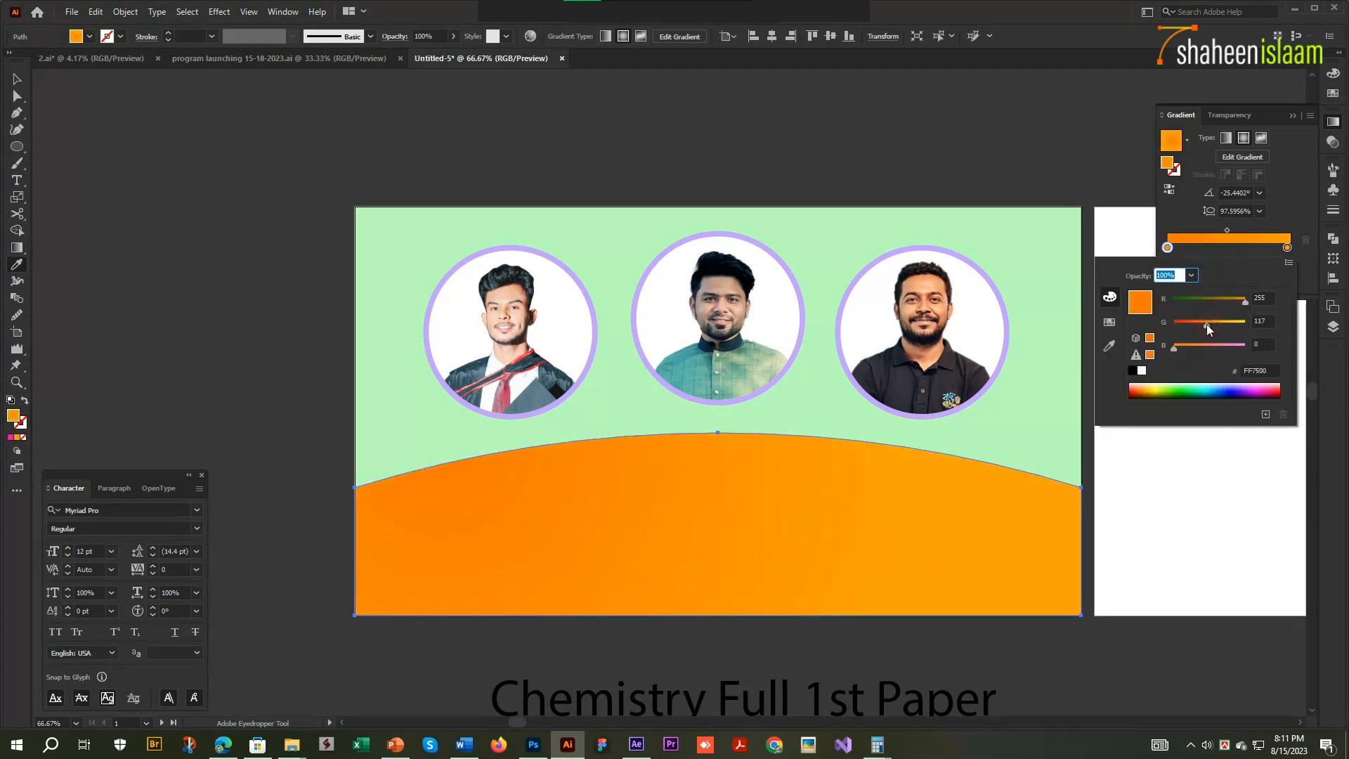
- Send the orange curved shape behind the pink one and adjust its top edge to leave a thin orange rim
{"action": "left_click", "coordinate": [1036, 145]}
{"action": "key", "text": "v"}
{"action": "key", "text": "ctrl+["}
{"action": "key", "text": "Tab"}
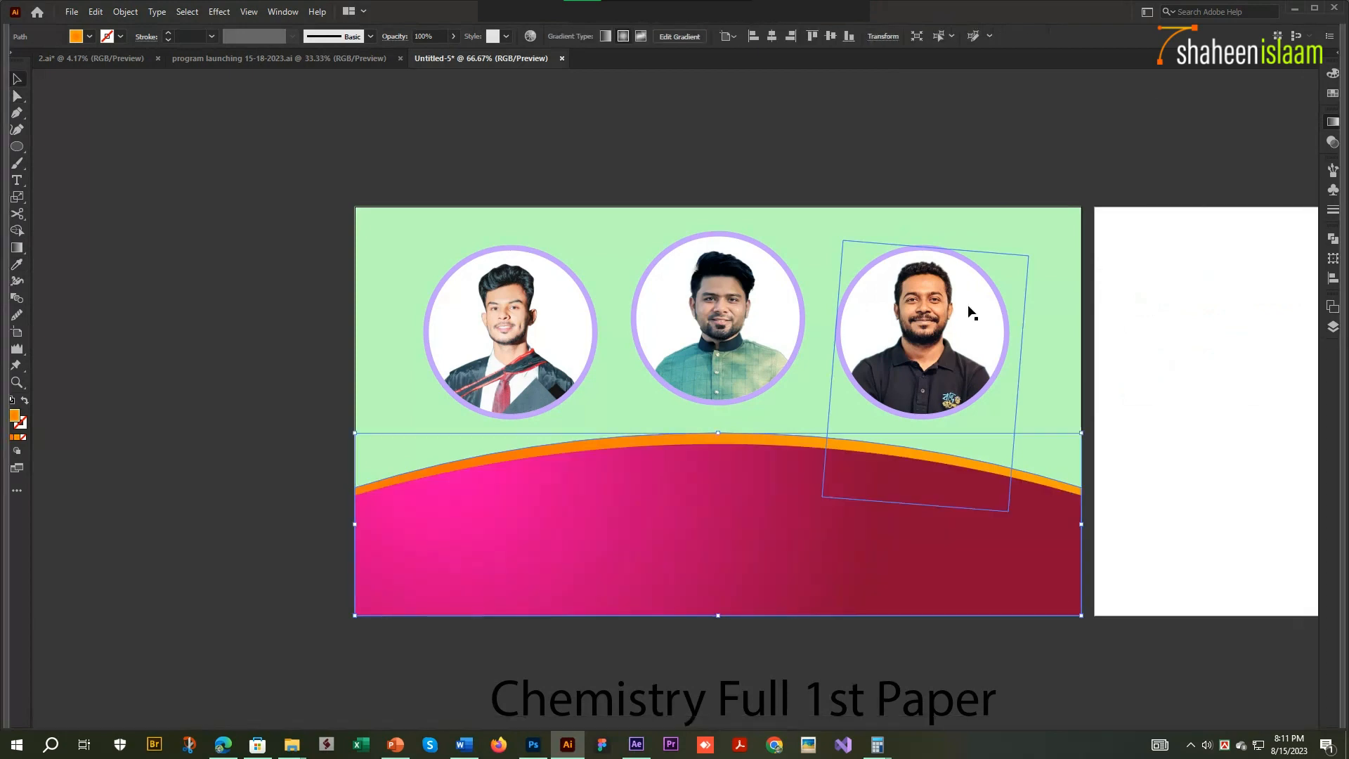
{"action": "scroll", "coordinate": [705, 403], "scroll_direction": "up", "scroll_amount": 2}
{"action": "left_click_drag", "start_coordinate": [695, 435], "coordinate": [692, 443]}
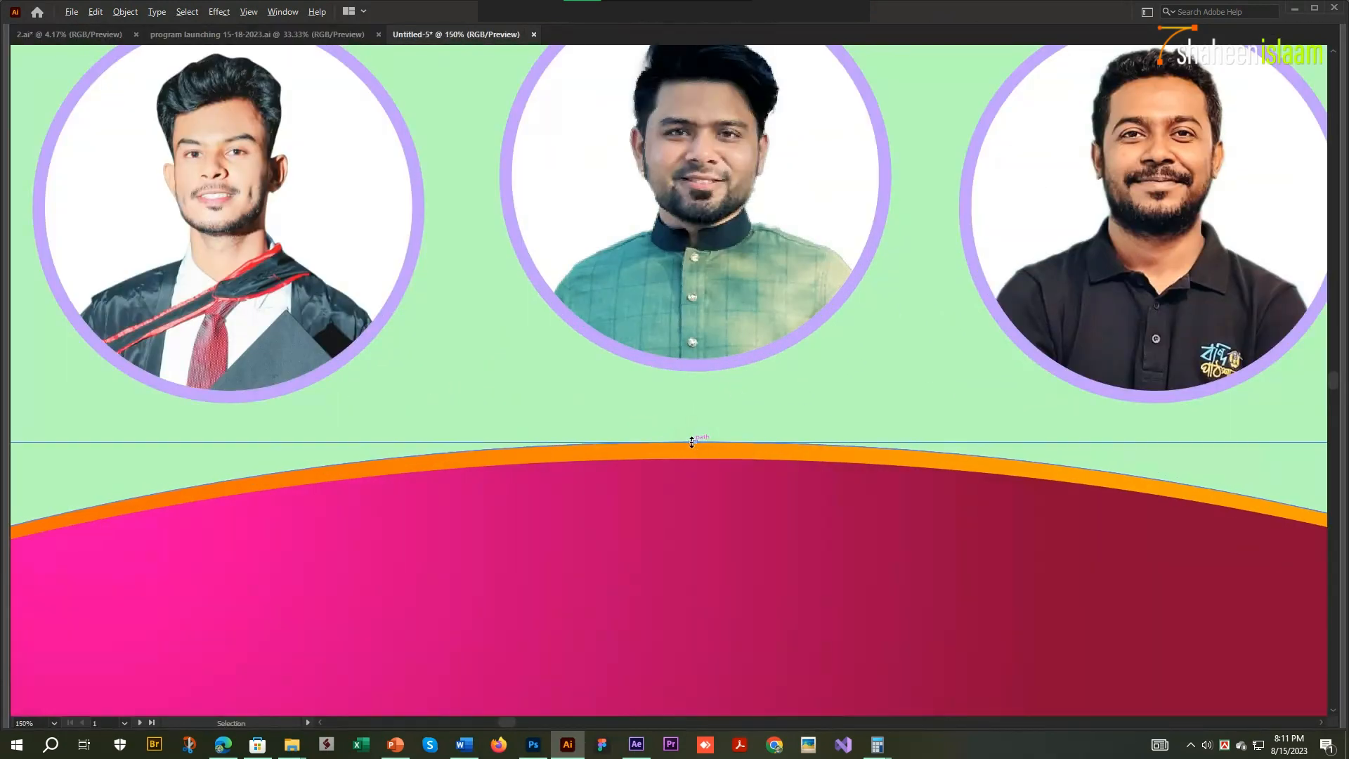
- Darken the crimson end stop of the pink curved shape's gradient to maroon, R 111, G 9, B 25
{"action": "scroll", "coordinate": [692, 444], "scroll_direction": "down", "scroll_amount": 4}
{"action": "key", "text": "a"}
{"action": "left_click", "coordinate": [719, 477]}
{"action": "key", "text": "Tab"}
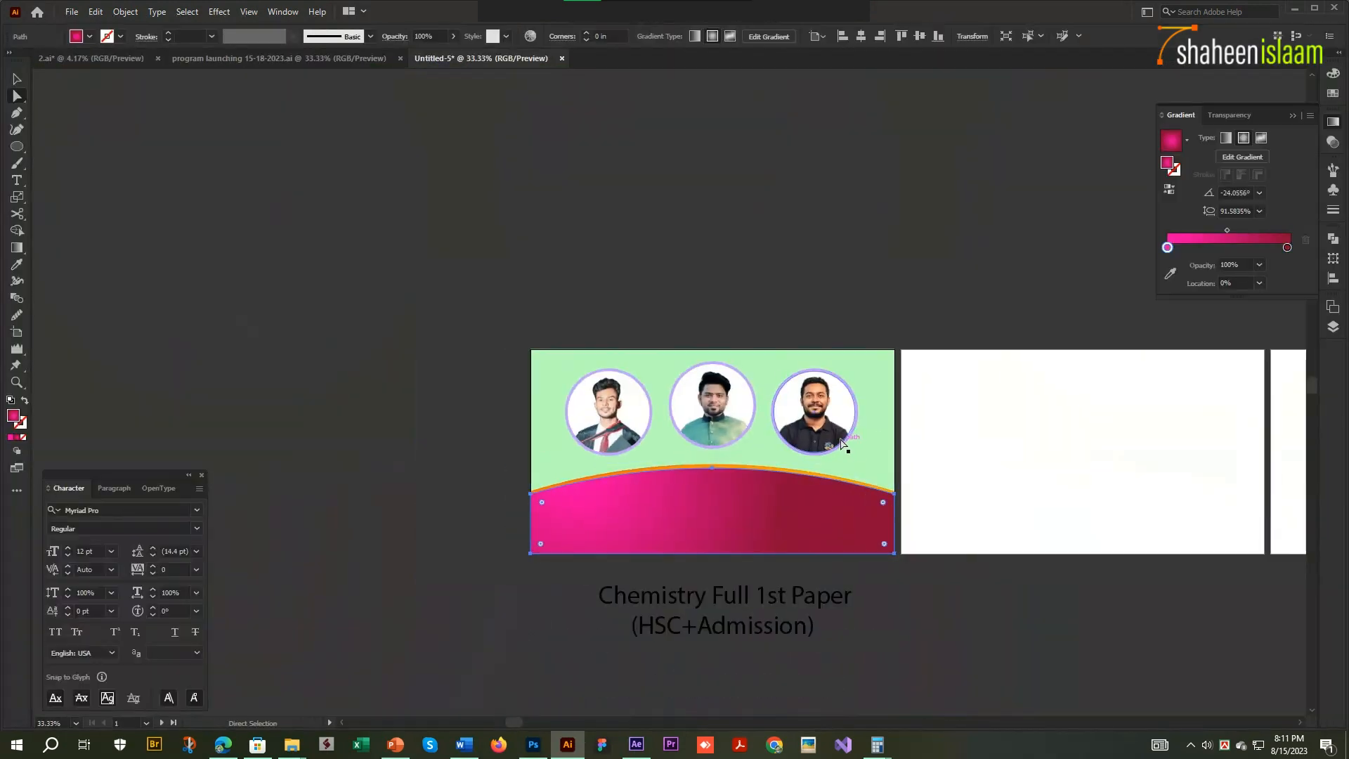
{"action": "double_click", "coordinate": [1286, 249]}
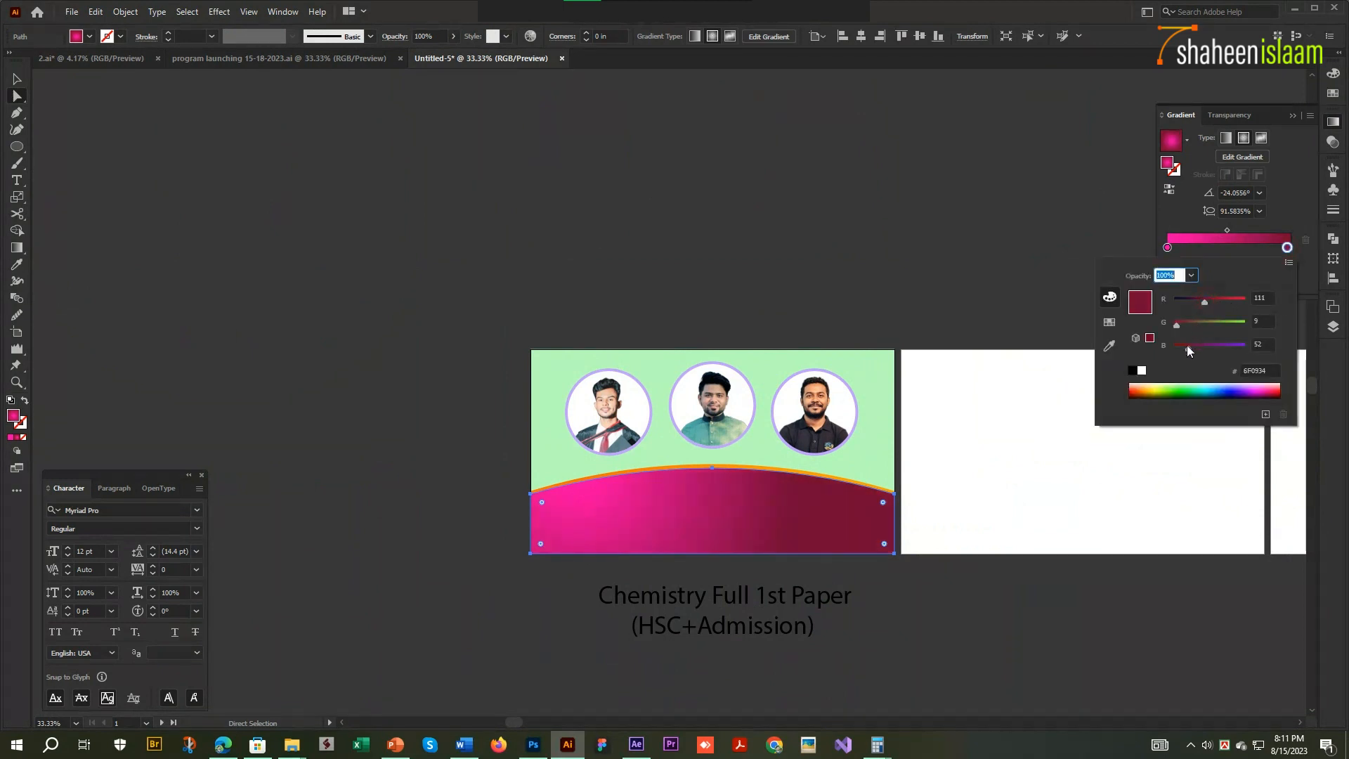
{"action": "left_click", "coordinate": [892, 232]}
{"action": "key", "text": "Tab"}
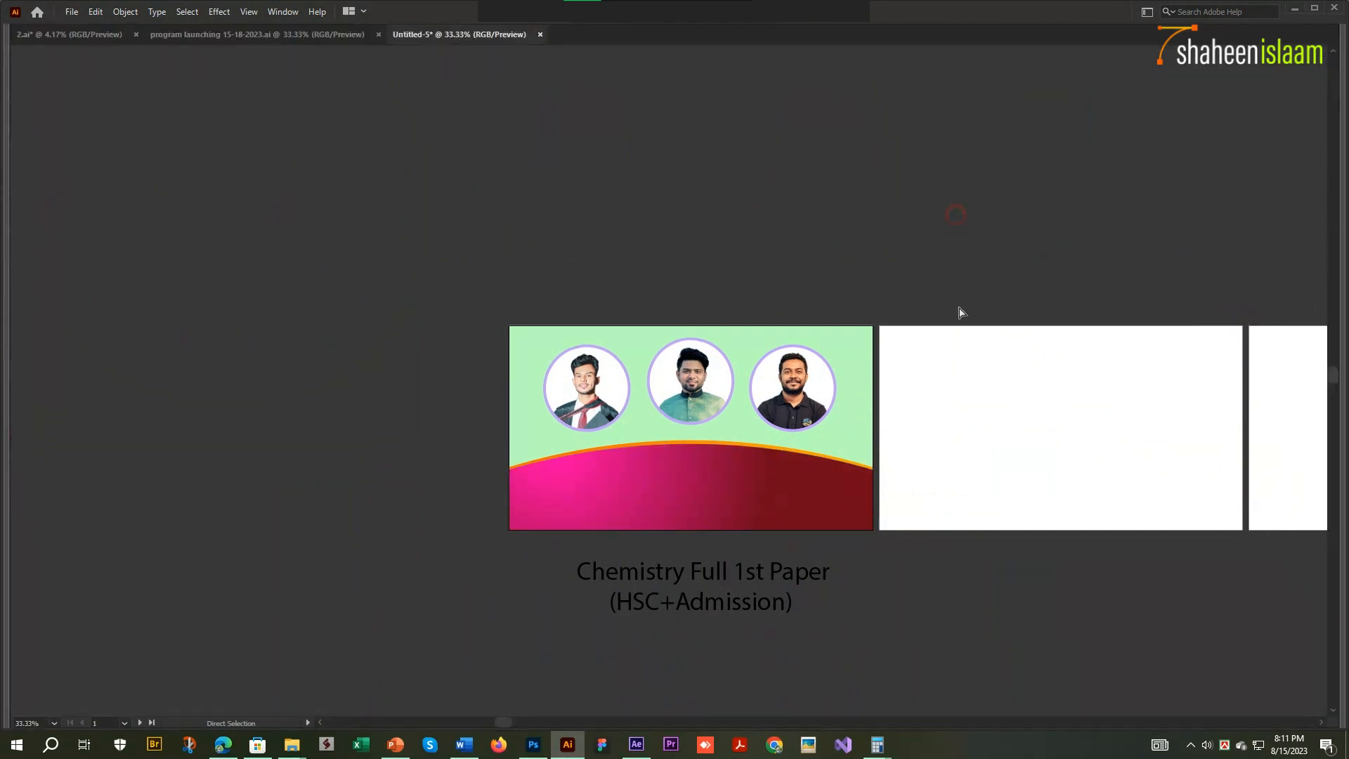
{"action": "scroll", "coordinate": [745, 490], "scroll_direction": "up", "scroll_amount": 1}
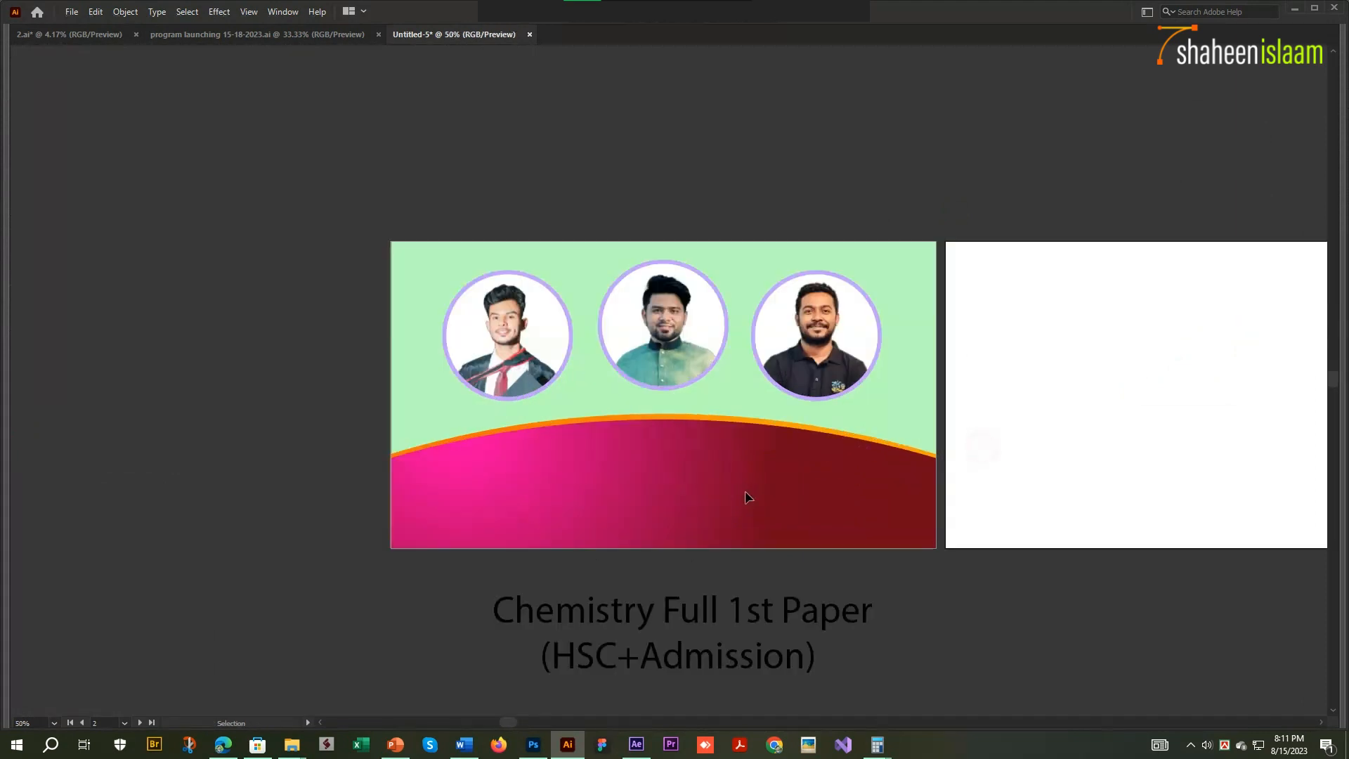
{"action": "scroll", "coordinate": [606, 414], "scroll_direction": "up", "scroll_amount": 2}
{"action": "left_click", "coordinate": [615, 404]}
{"action": "scroll", "coordinate": [757, 424], "scroll_direction": "down", "scroll_amount": 3}
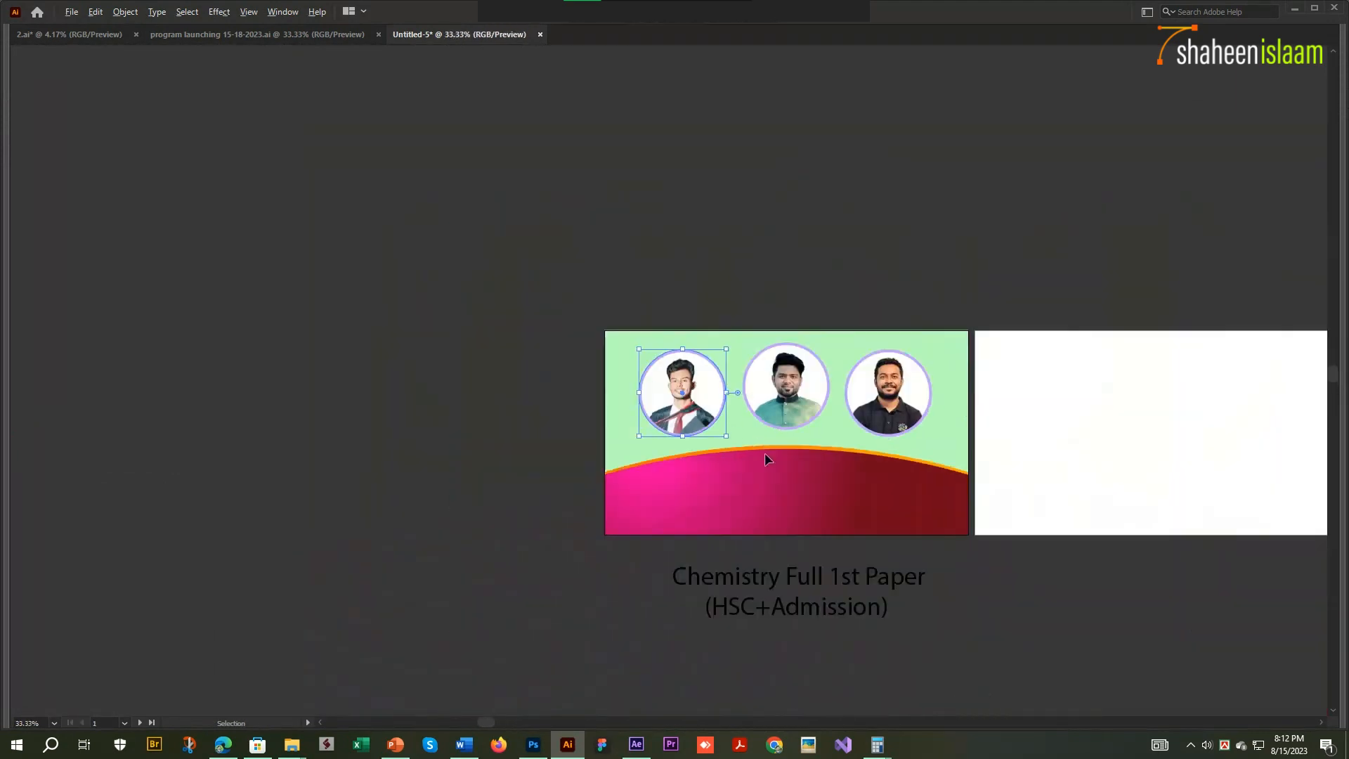
- Cut the line "Chemistry Full 1st Paper" out of the text below the artboard and paste it as a separate text object
{"action": "left_click", "coordinate": [795, 570]}
{"action": "key", "text": "ctrl+c"}
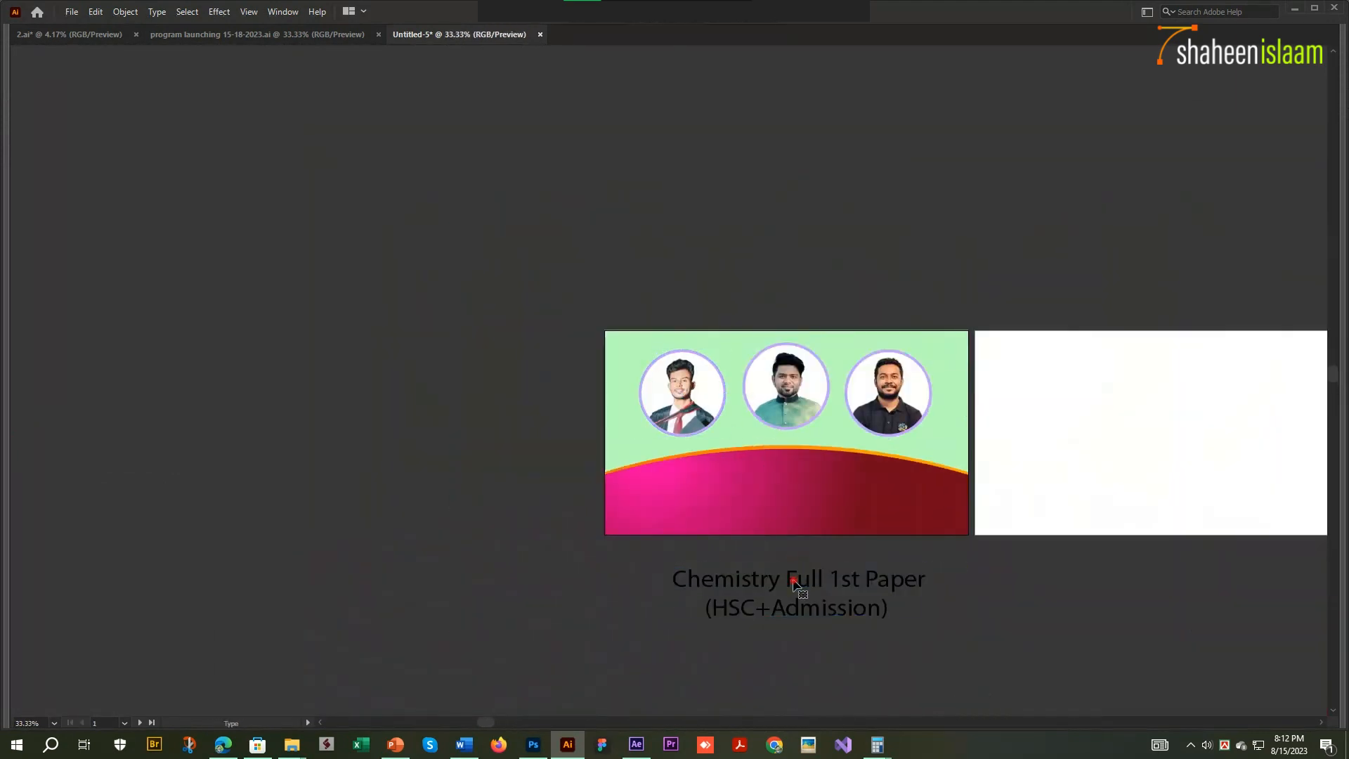
{"action": "triple_click", "coordinate": [794, 580]}
{"action": "key", "text": "ctrl+x"}
{"action": "scroll", "coordinate": [789, 470], "scroll_direction": "up", "scroll_amount": 1}
{"action": "scroll", "coordinate": [786, 467], "scroll_direction": "up", "scroll_amount": 1}
{"action": "key", "text": "ctrl+v"}
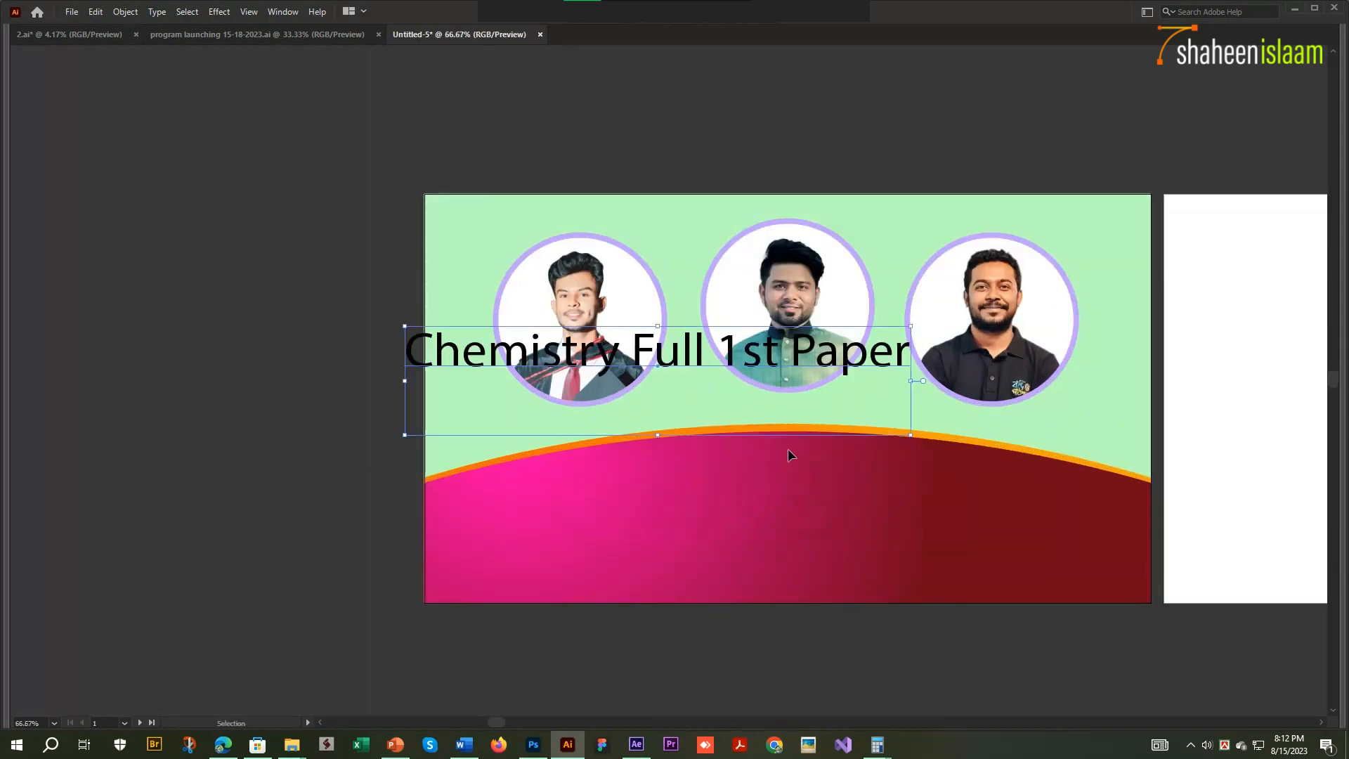
- Move the pasted title onto the curved lower section and centre it roughly across the cover
{"action": "left_click_drag", "start_coordinate": [780, 366], "coordinate": [773, 562]}
{"action": "key", "text": "t"}
{"action": "key", "text": "v"}
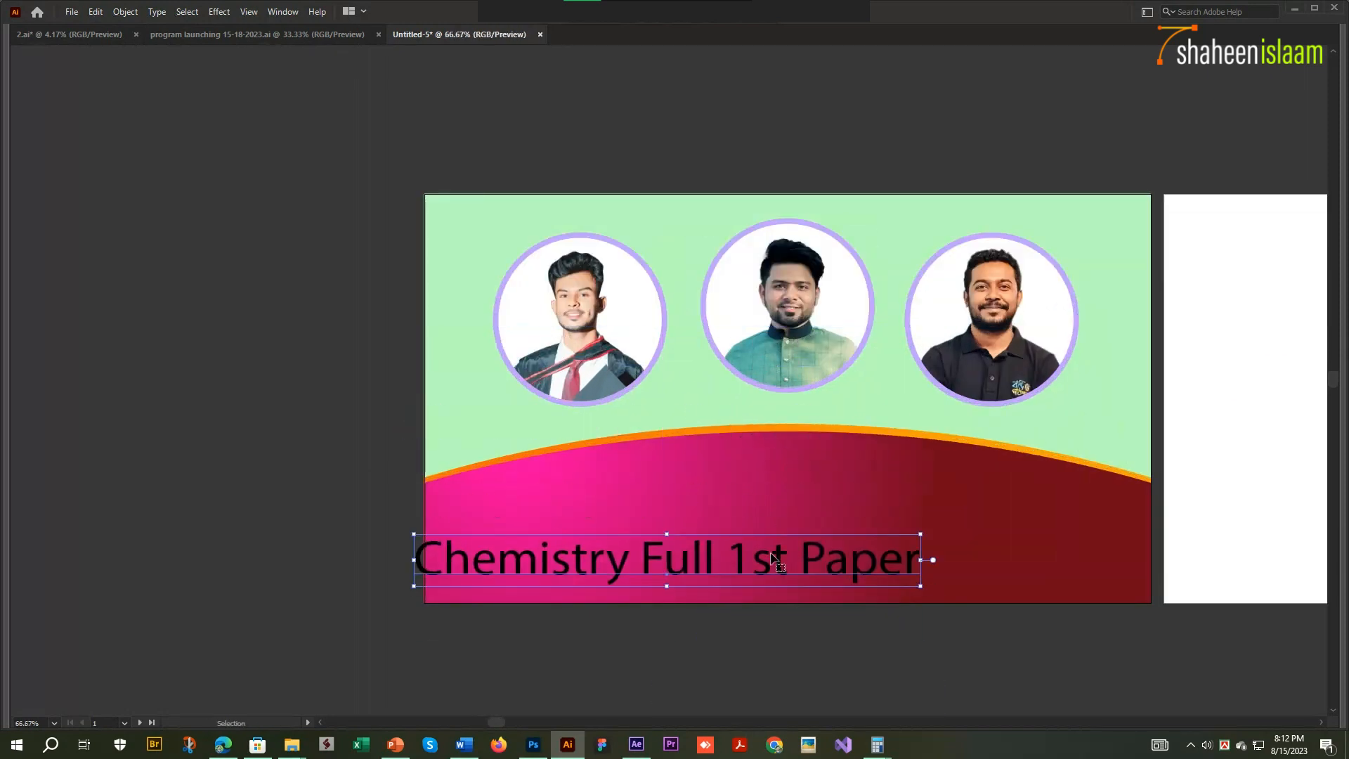
{"action": "left_click_drag", "start_coordinate": [695, 573], "coordinate": [791, 543]}
{"action": "key", "text": "ctrl+t"}
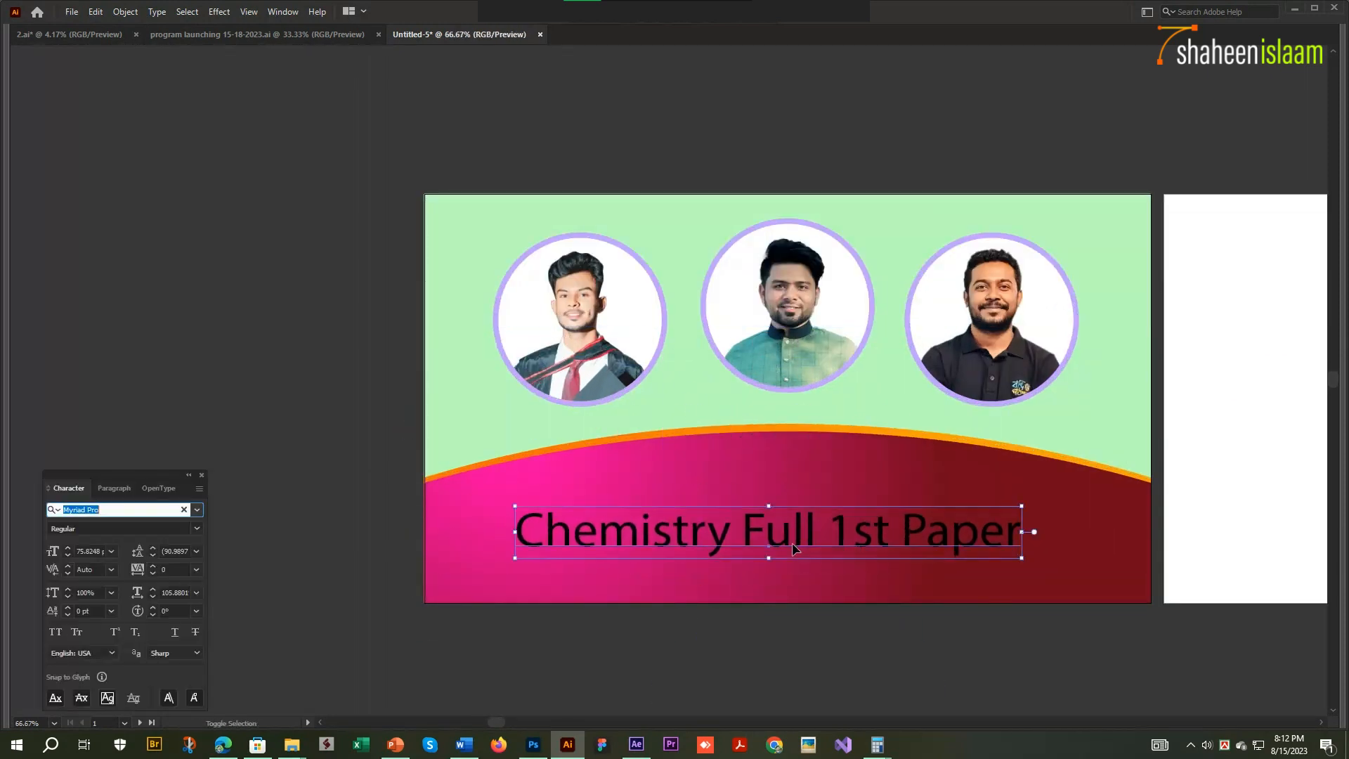
{"action": "type", "text": "not"}
{"action": "key", "text": "Down"}
{"action": "key", "text": "Down"}
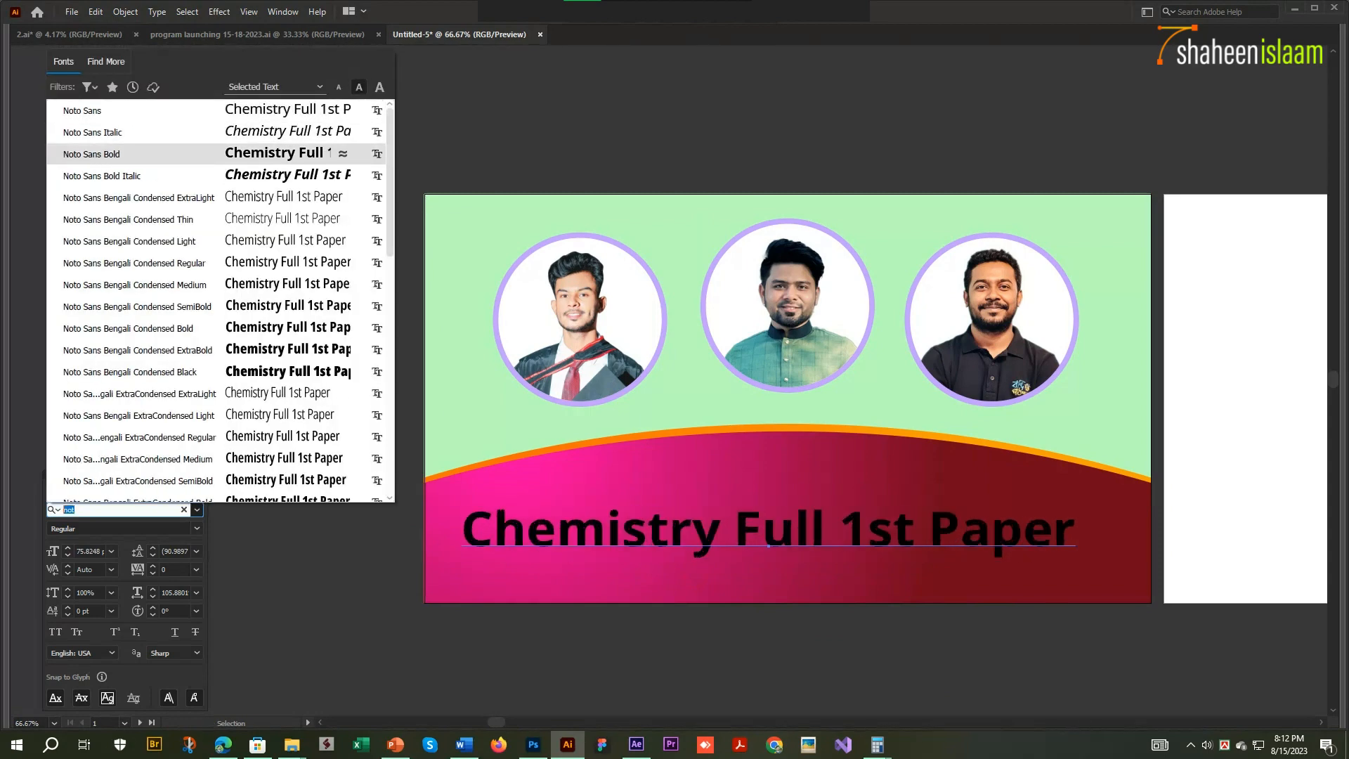
{"action": "key", "text": "Down"}
{"action": "key", "text": "Down"}
{"action": "key", "text": "Down"}
{"action": "key", "text": "Down"}
{"action": "key", "text": "Down"}
{"action": "key", "text": "Down"}
{"action": "key", "text": "Down"}
{"action": "key", "text": "Down"}
{"action": "key", "text": "Down"}
{"action": "key", "text": "Down"}
{"action": "key", "text": "Down"}
{"action": "key", "text": "Down"}
{"action": "key", "text": "Down"}
{"action": "key", "text": "Down"}
{"action": "key", "text": "Down"}
{"action": "key", "text": "Down"}
{"action": "key", "text": "Down"}
{"action": "key", "text": "Down"}
{"action": "key", "text": "Down"}
{"action": "key", "text": "Down"}
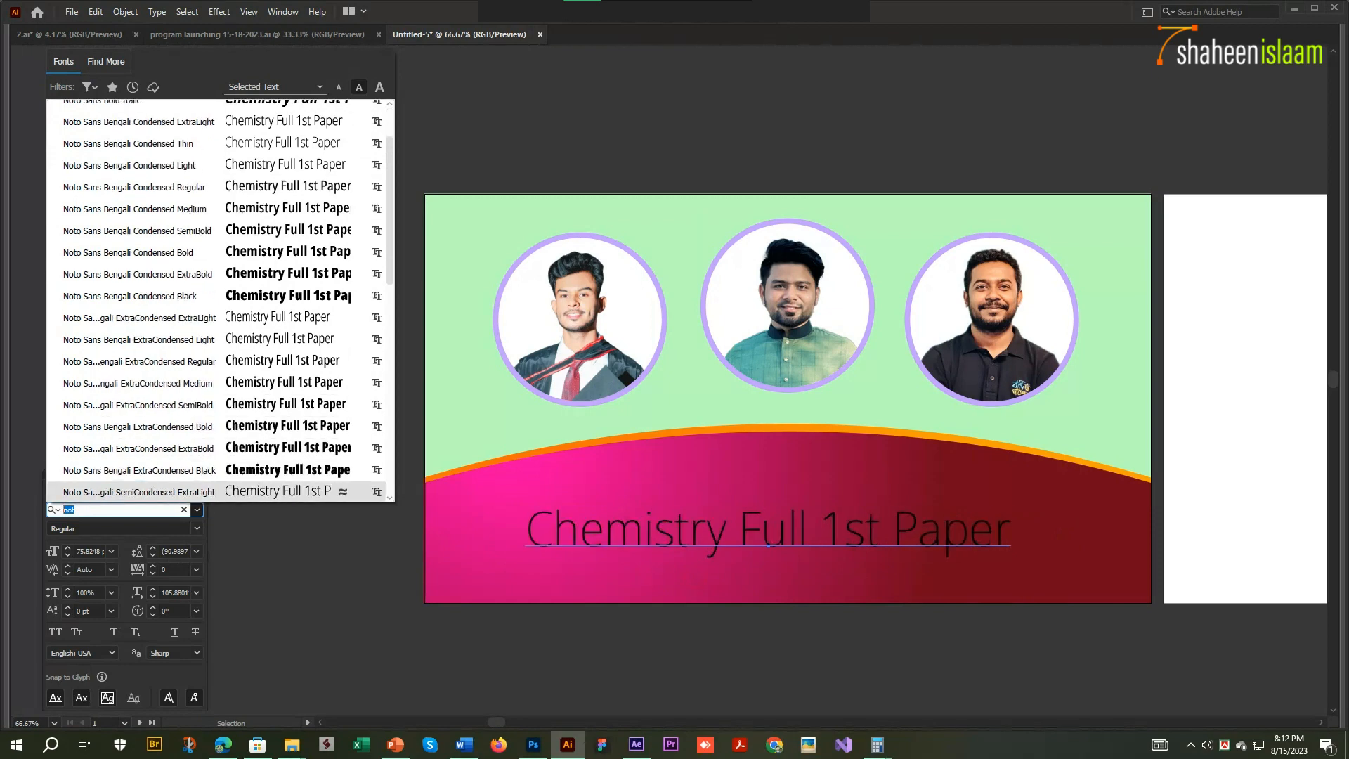
{"action": "key", "text": "Up"}
{"action": "key", "text": "Up"}
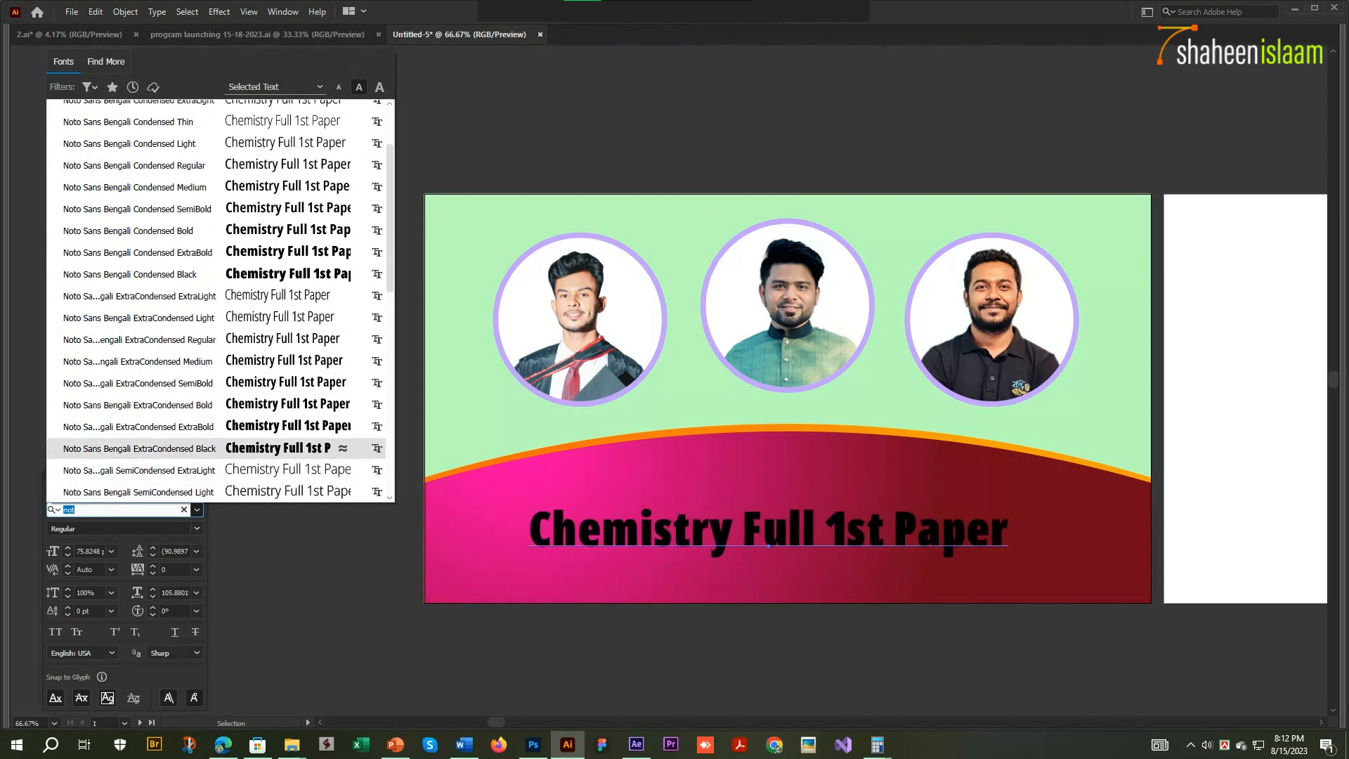
{"action": "key", "text": "Escape"}
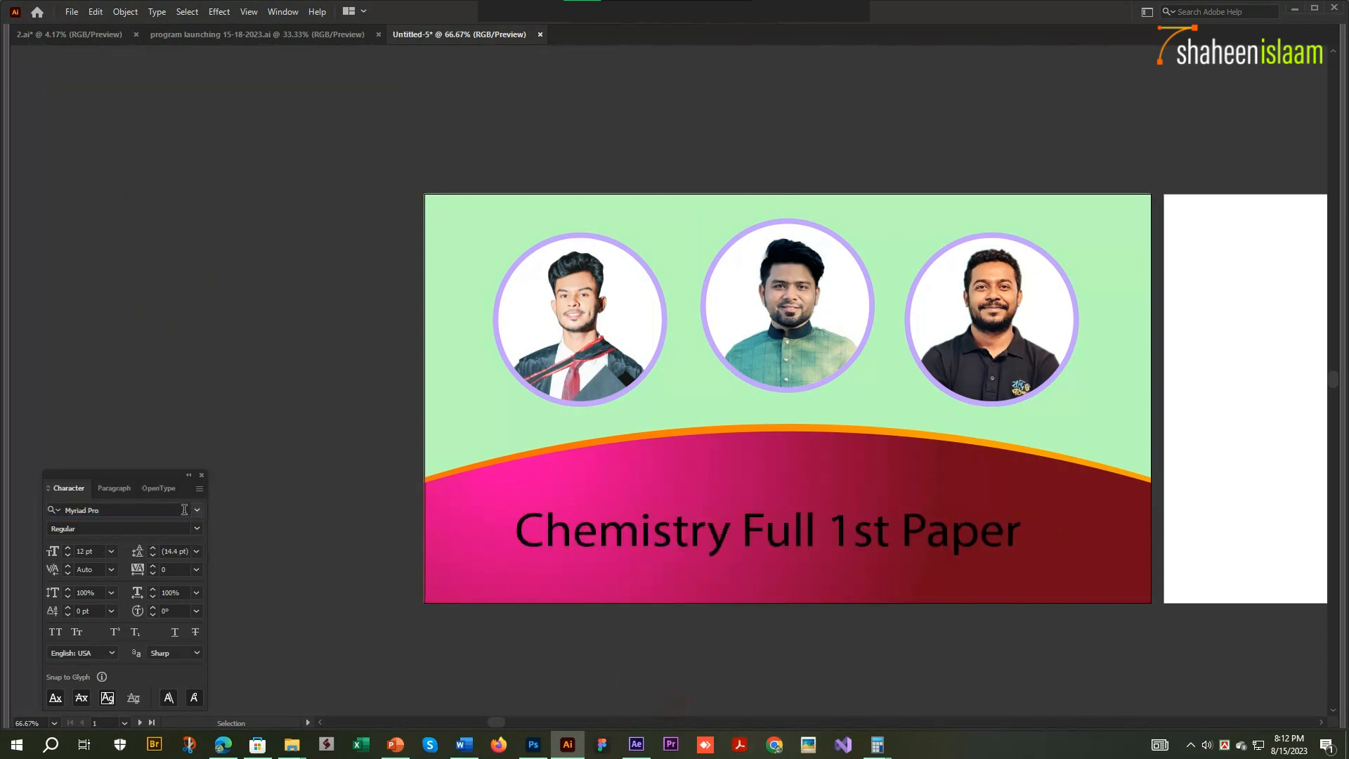
- Set the title's font to Bai Jamjuree
{"action": "left_click", "coordinate": [197, 510]}
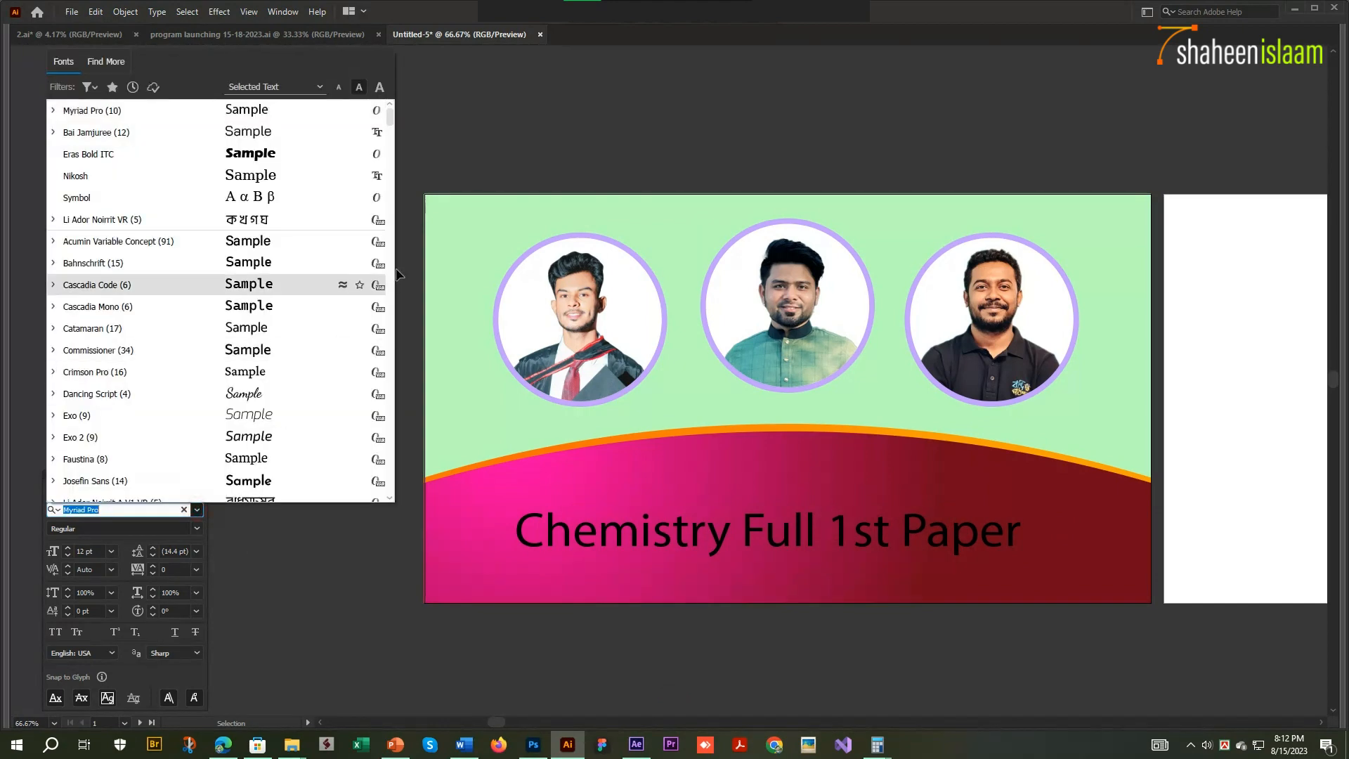
{"action": "left_click", "coordinate": [205, 132]}
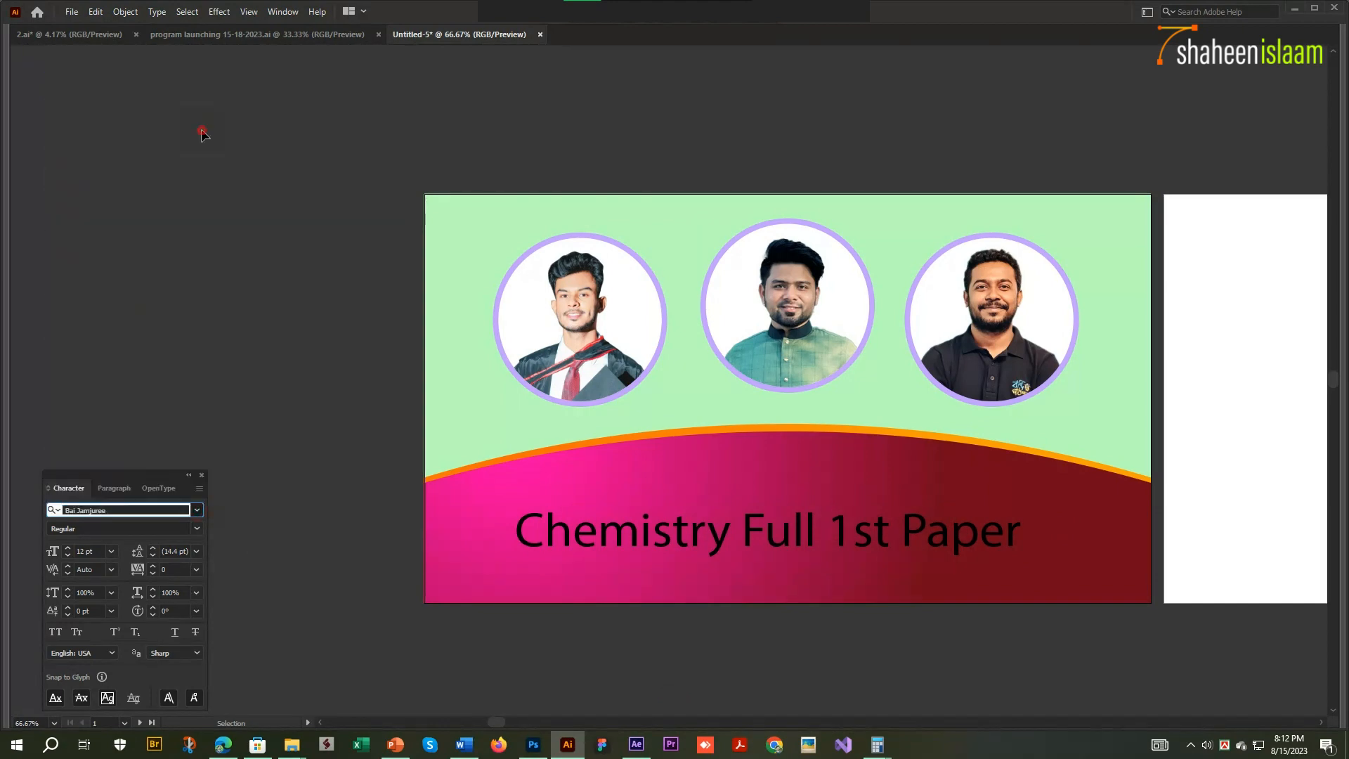
{"action": "left_click", "coordinate": [601, 536]}
{"action": "left_click", "coordinate": [197, 510]}
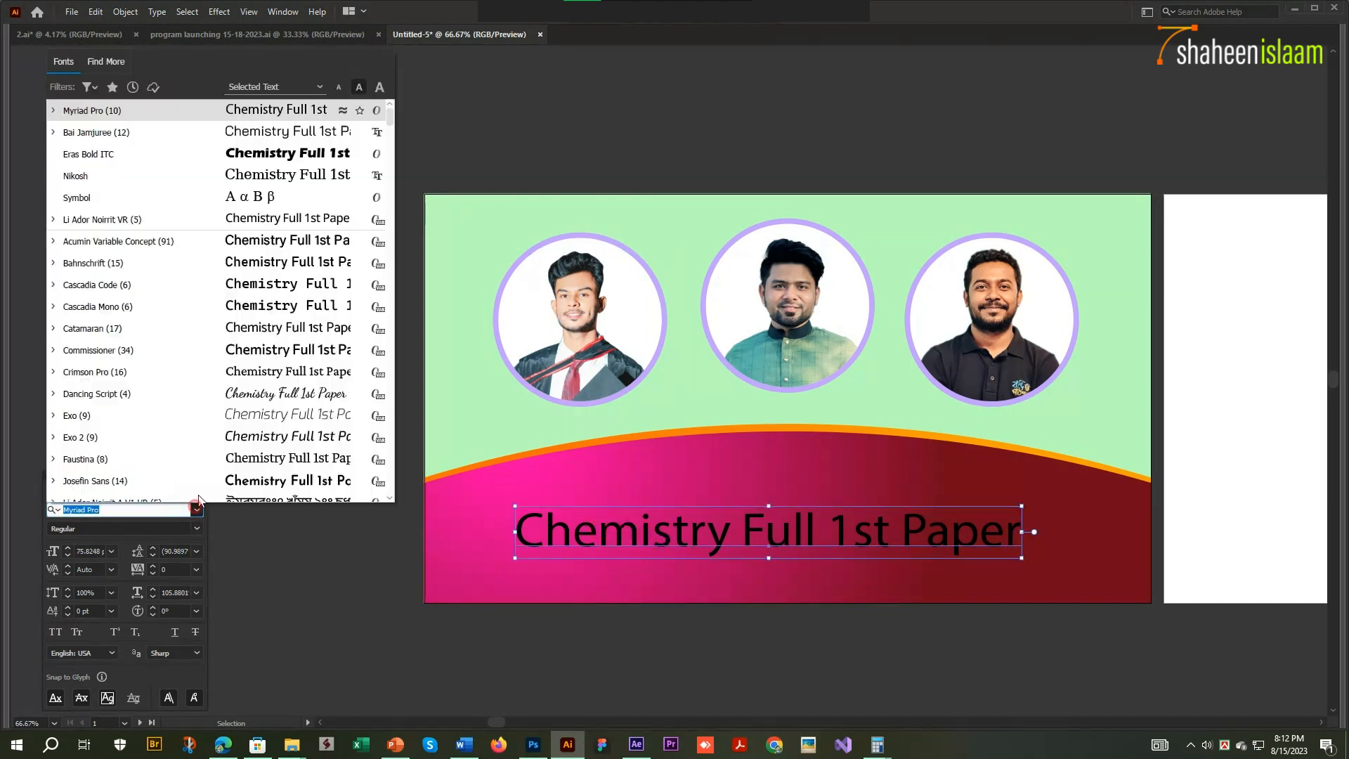
{"action": "left_click", "coordinate": [146, 137]}
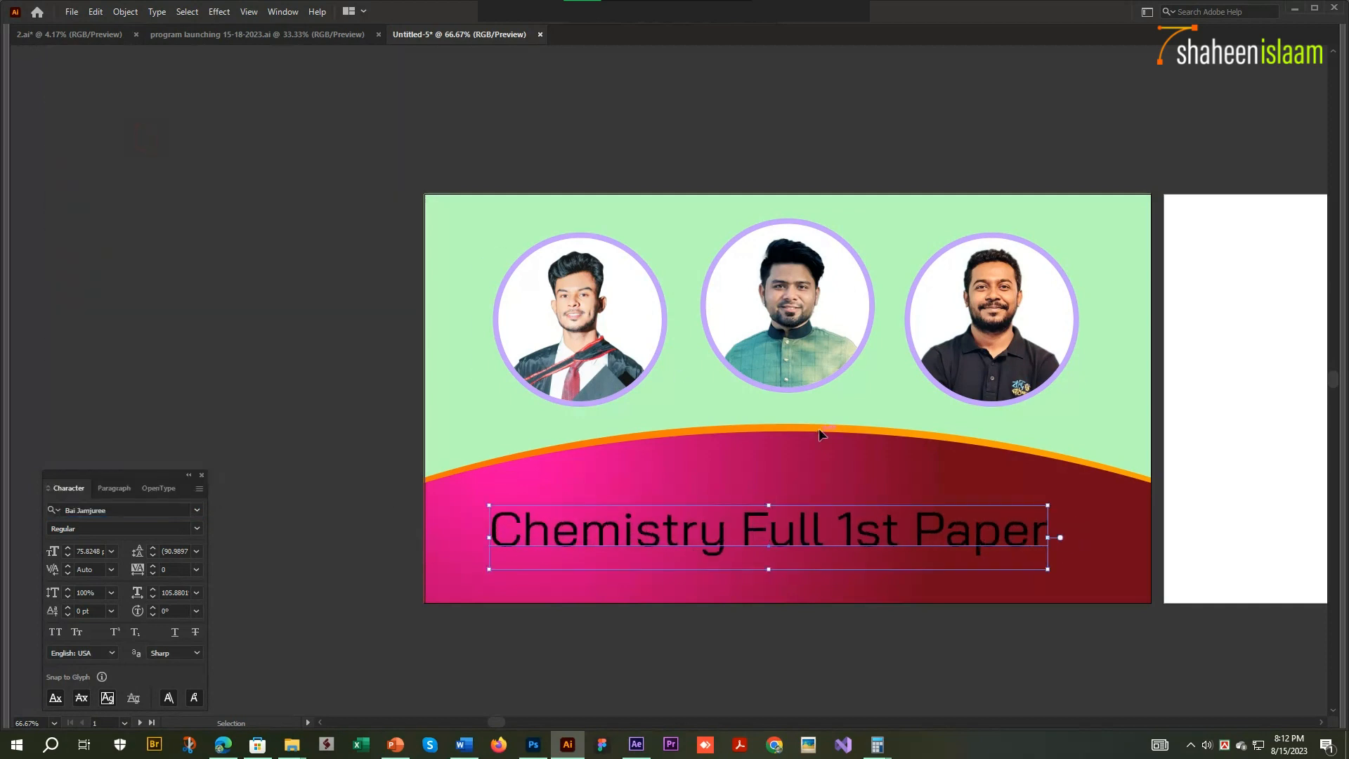
- Try heavier and italic Bai Jamjuree styles on the title and set it to Bold
{"action": "key", "text": "ctrl+alt+shift+f"}
{"action": "key", "text": "Tab"}
{"action": "key", "text": "Down"}
{"action": "key", "text": "Down"}
{"action": "key", "text": "Down"}
{"action": "key", "text": "Down"}
{"action": "key", "text": "Down"}
{"action": "key", "text": "Down"}
{"action": "key", "text": "Down"}
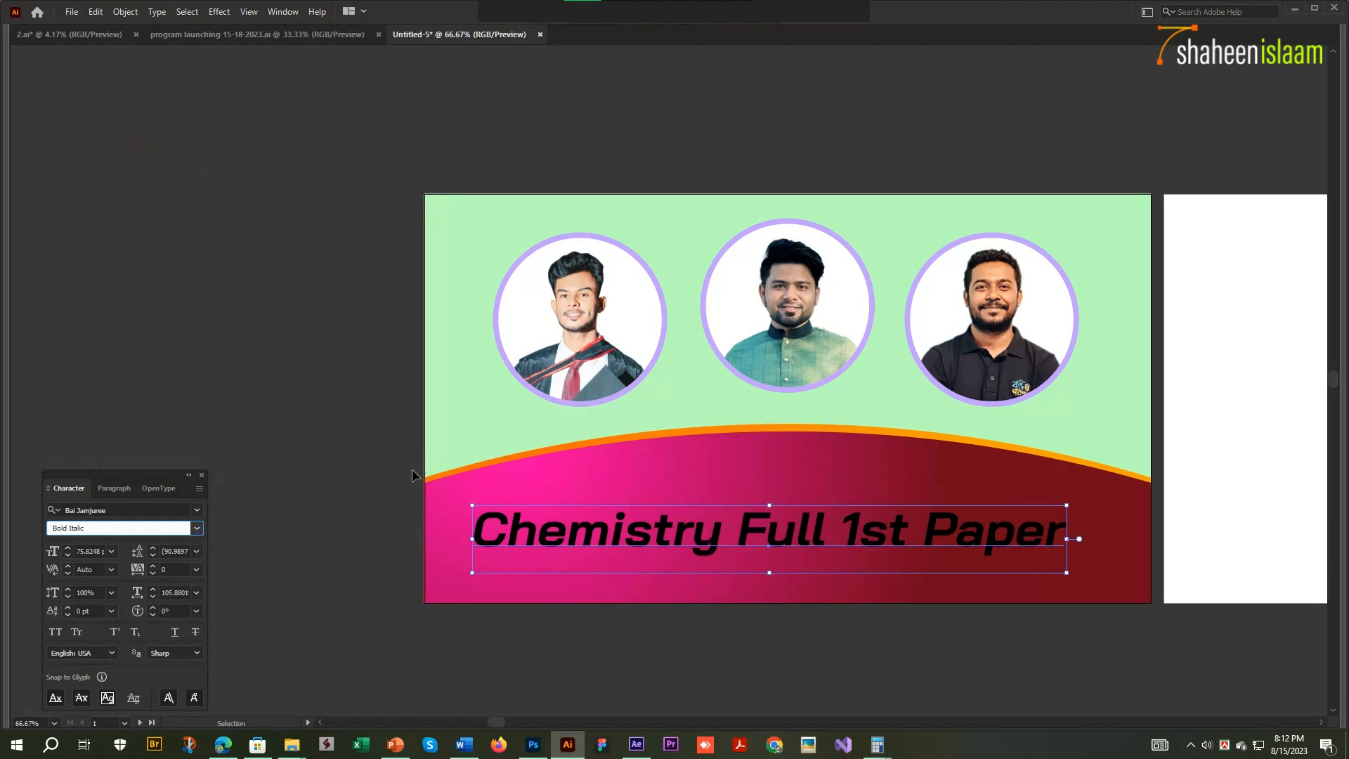
{"action": "left_click", "coordinate": [198, 530]}
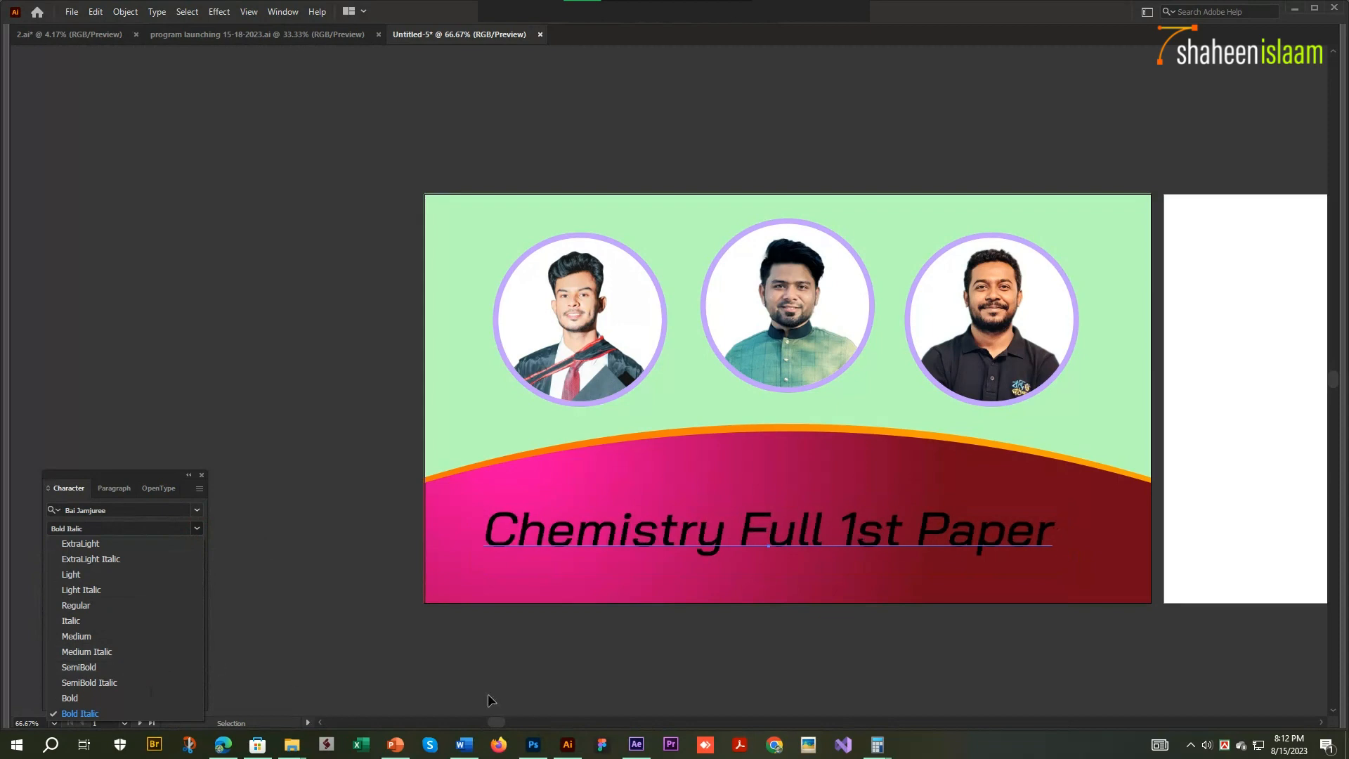
{"action": "left_click", "coordinate": [131, 698]}
- Move the title up towards the curve and enlarge it slightly, to about 77.5 pt
{"action": "key", "text": "Tab"}
{"action": "key", "text": "ctrl+1"}
{"action": "key", "text": "Tab"}
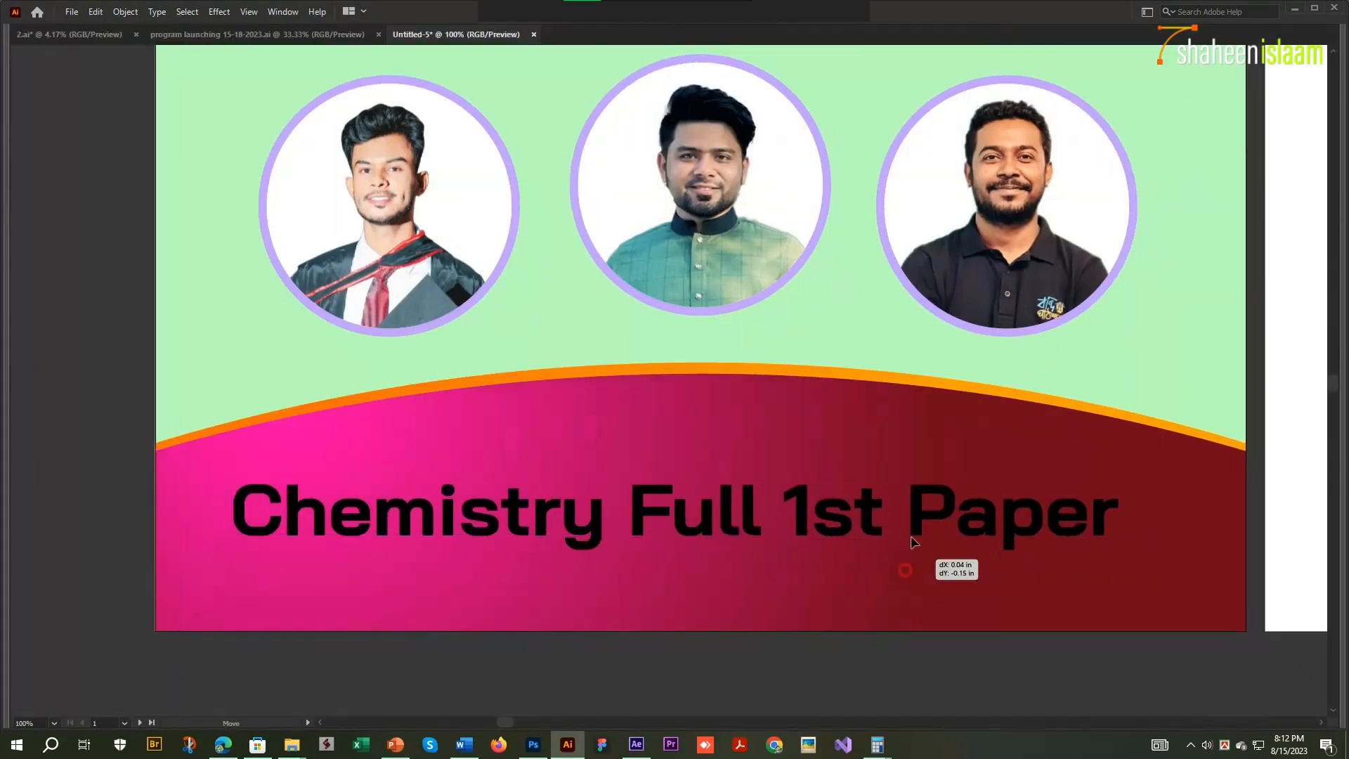
{"action": "left_click_drag", "start_coordinate": [1128, 495], "coordinate": [1146, 495]}
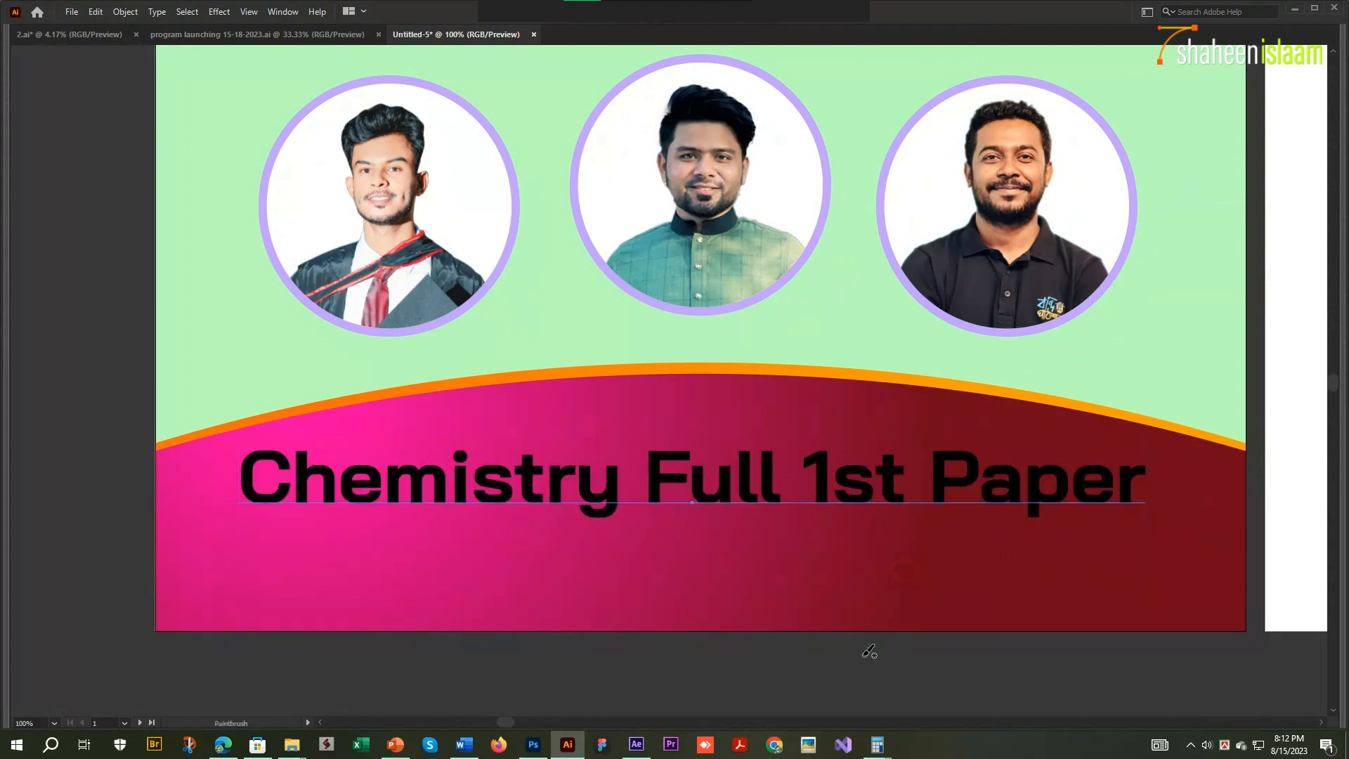
- Colour the title white by sampling the blank neighbouring artboard with the Eyedropper
{"action": "key", "text": "Tab"}
{"action": "key", "text": "i"}
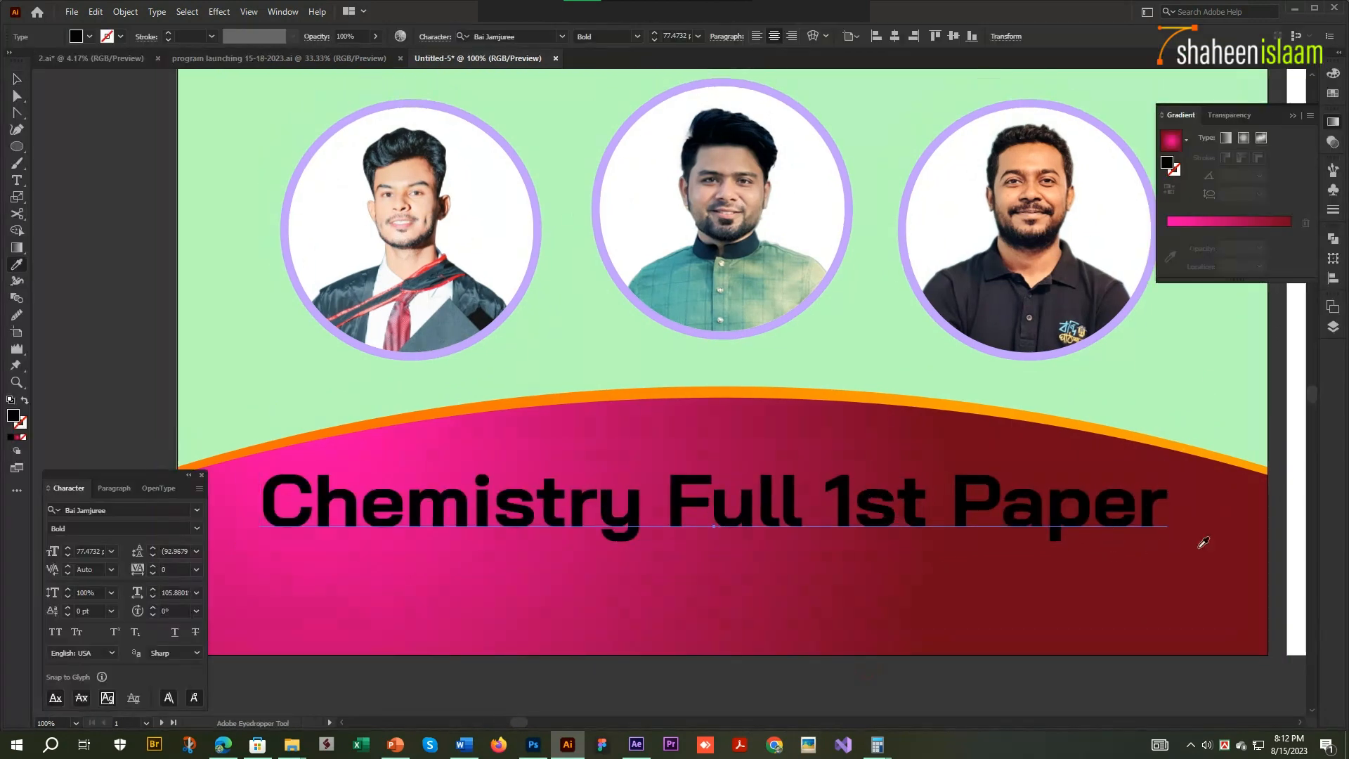
{"action": "left_click", "coordinate": [1299, 479]}
{"action": "key", "text": "Tab"}
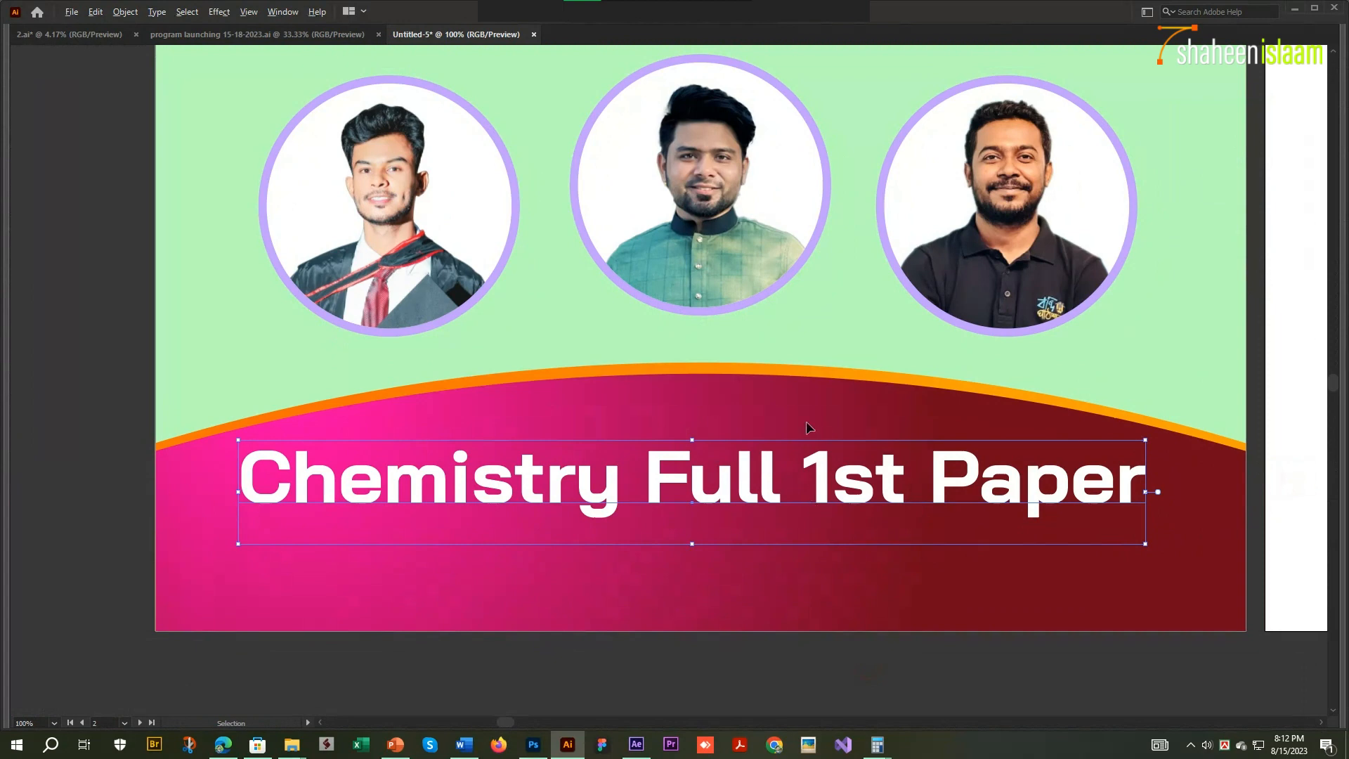
- Duplicate the white title with a slight offset down and to the right and convert the copy to outlines
{"action": "key", "text": "a"}
{"action": "key", "text": "v"}
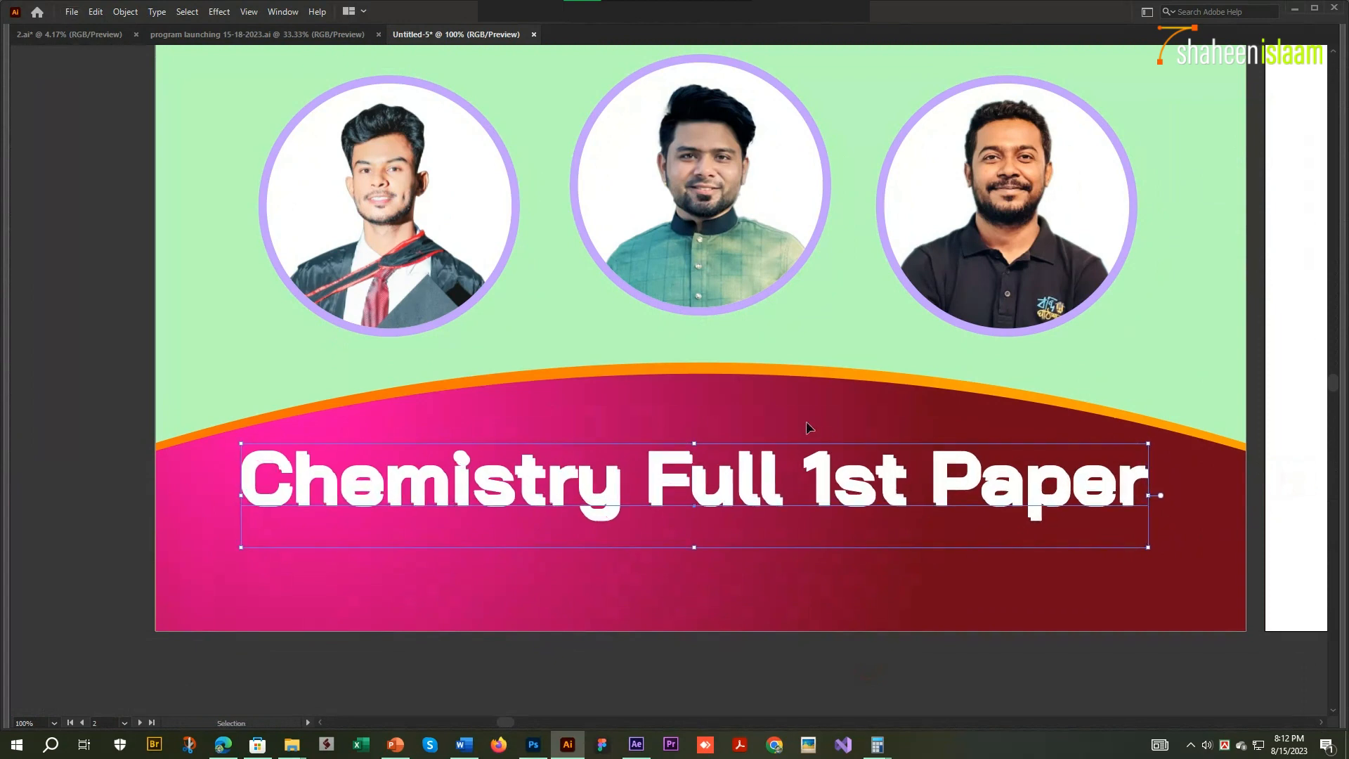
{"action": "key", "text": "a"}
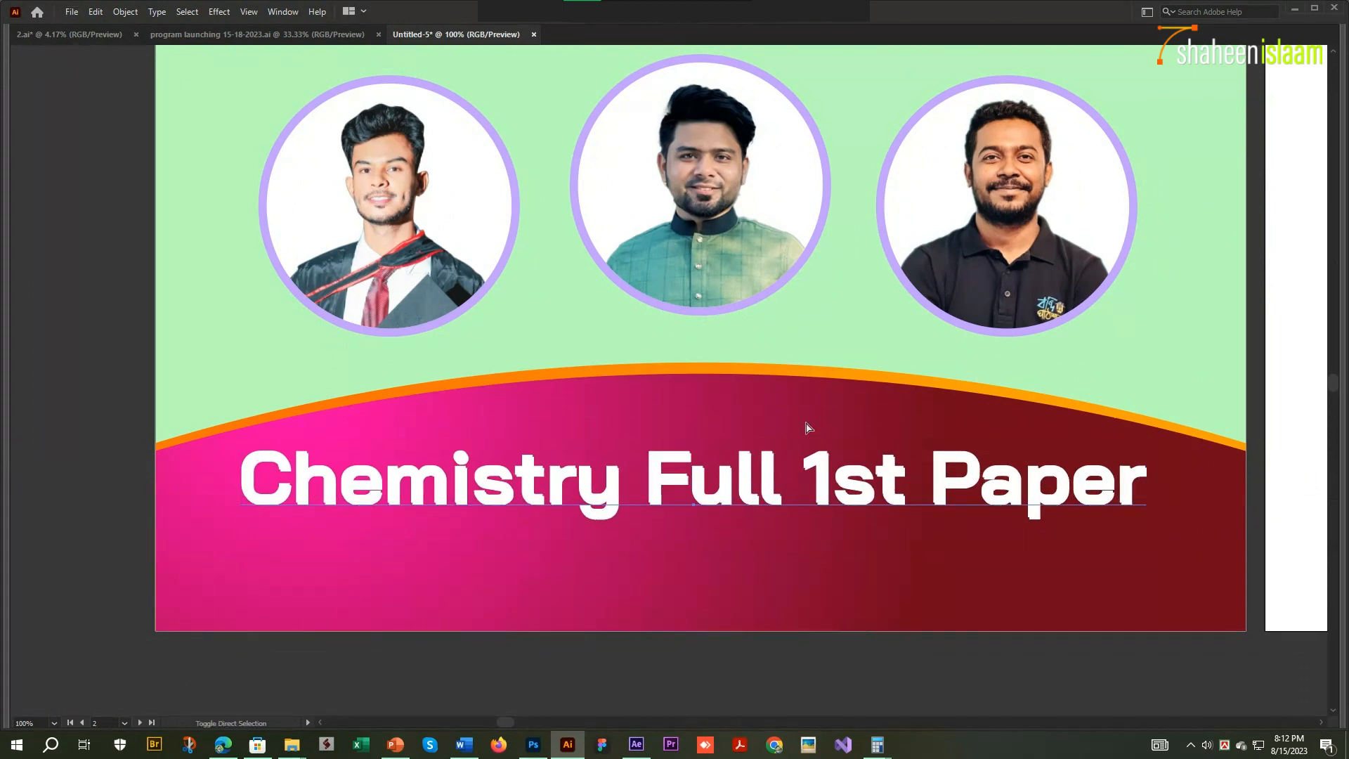
{"action": "key", "text": "v"}
- Give the outlined title copy a 1 pt dark maroon stroke, 6F0919
{"action": "key", "text": "Tab"}
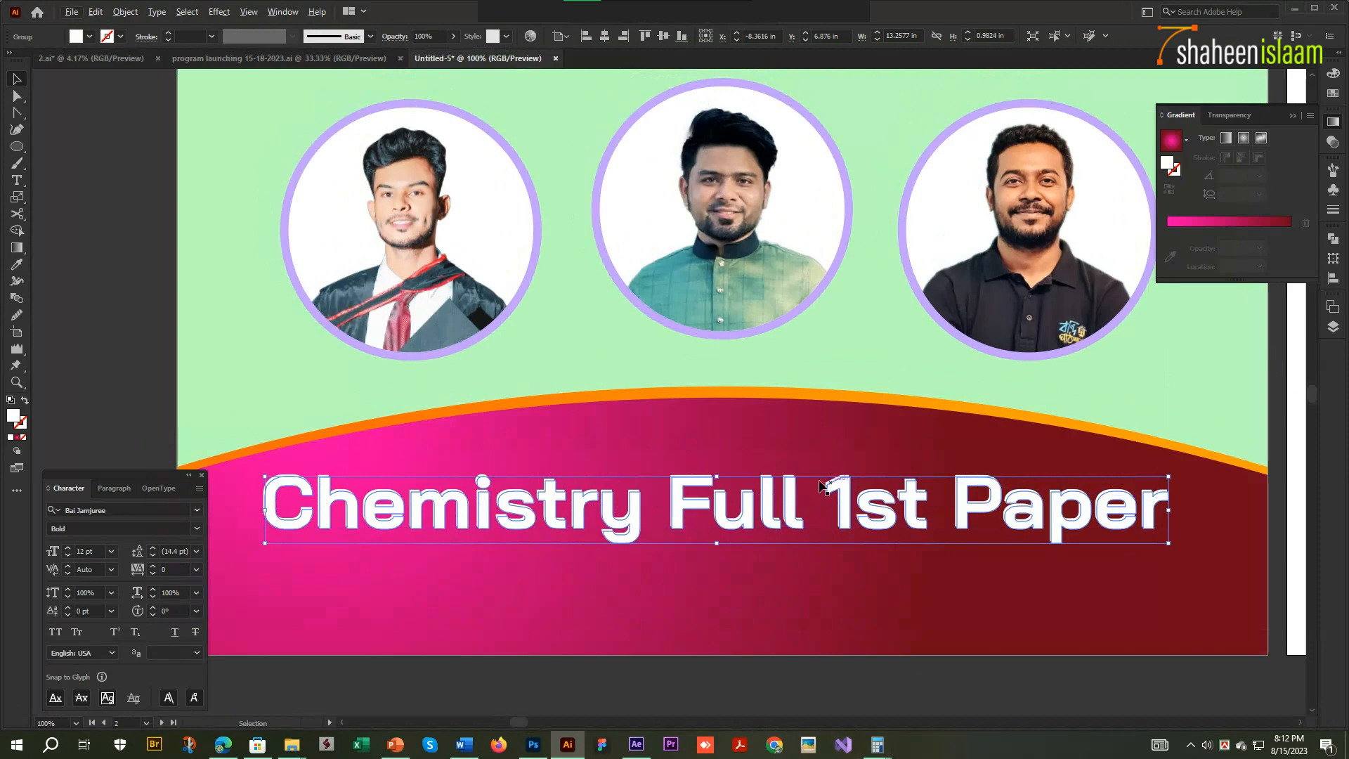
{"action": "key", "text": "x"}
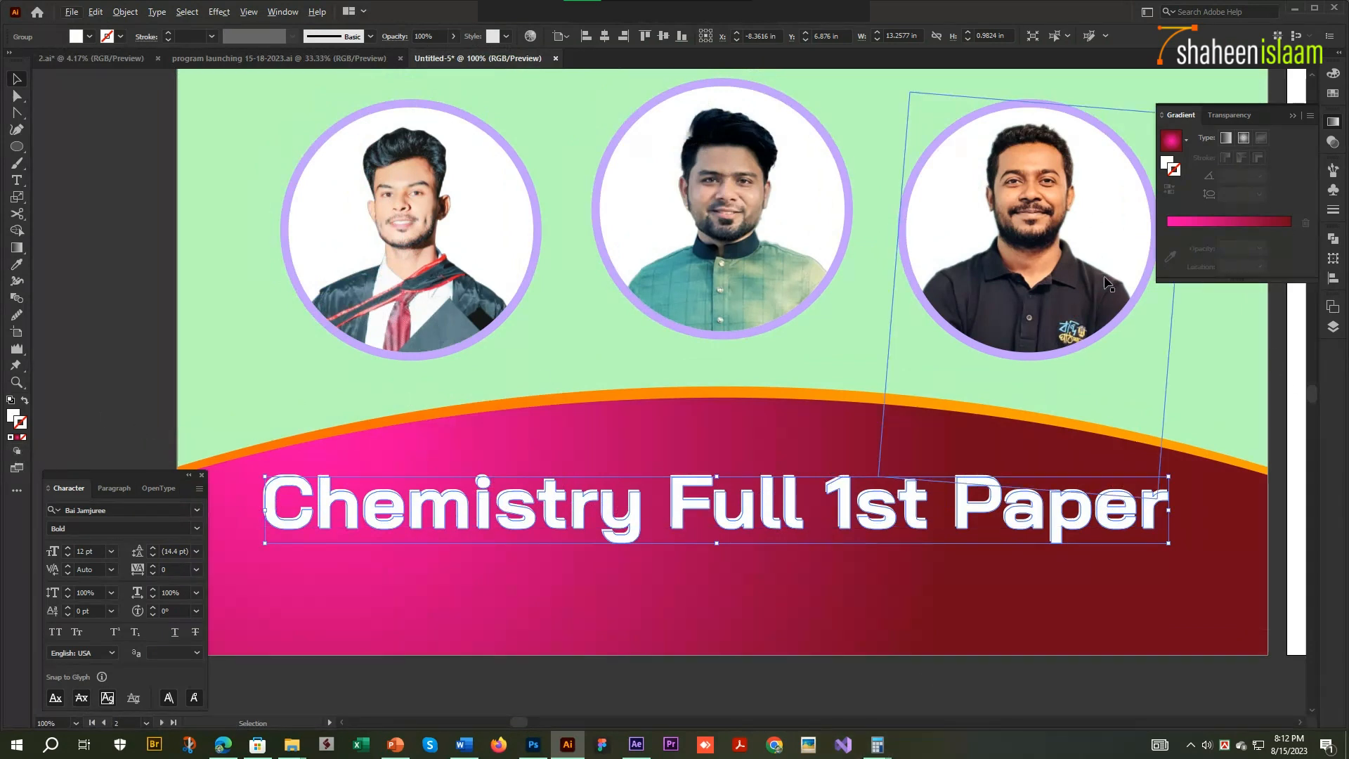
{"action": "key", "text": "period"}
{"action": "left_click", "coordinate": [10, 437]}
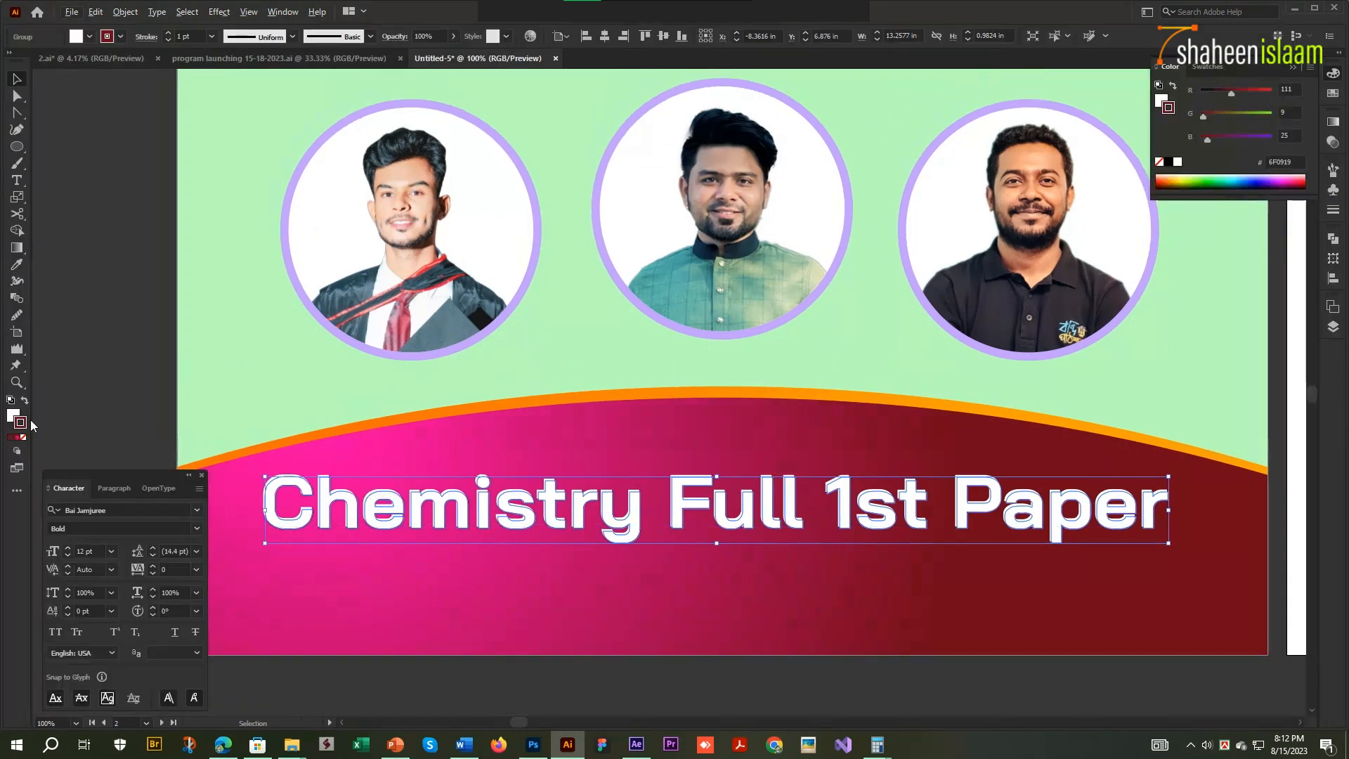
- Nudge the white title slightly to the left, over its offset dark maroon copy
{"action": "key", "text": "Tab"}
{"action": "key", "text": "alt+v"}
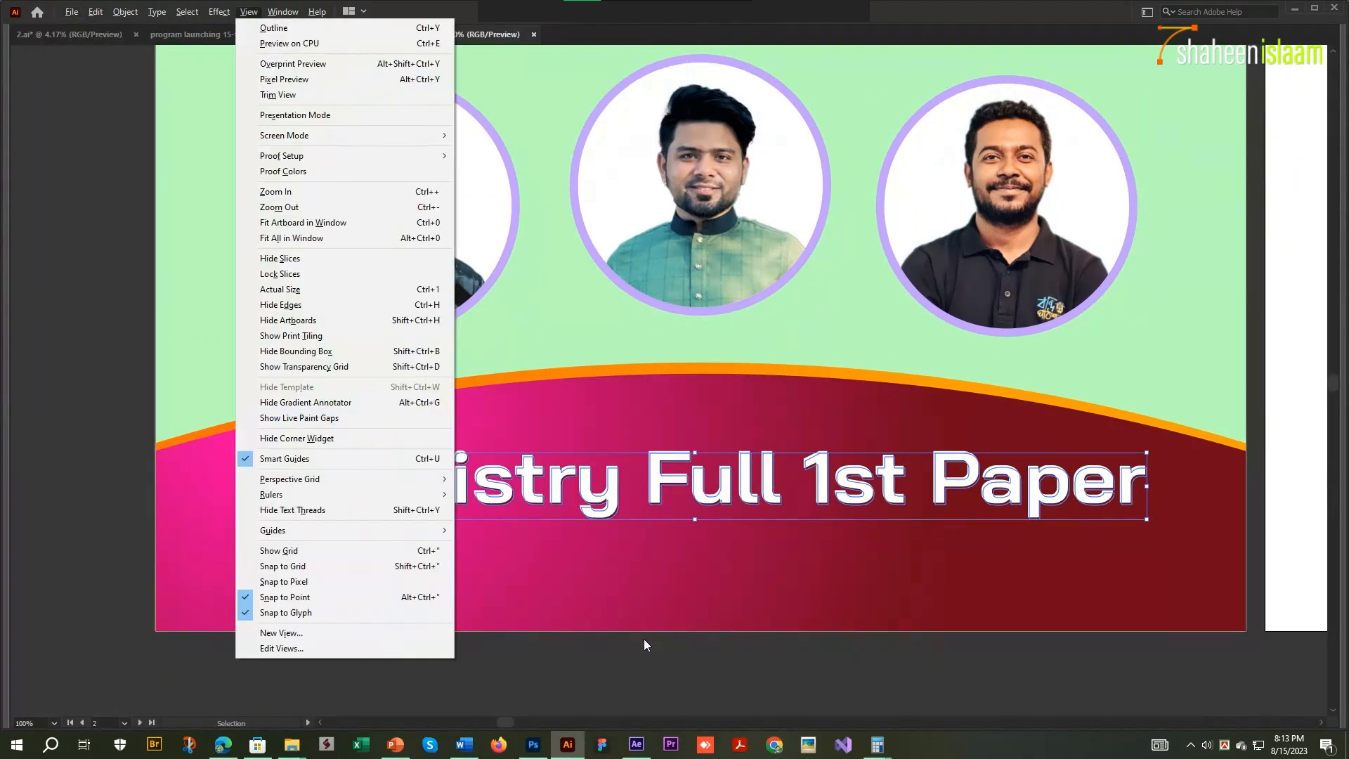
{"action": "left_click", "coordinate": [685, 647]}
{"action": "left_click", "coordinate": [703, 496]}
{"action": "key", "text": "Left"}
{"action": "key", "text": "Left"}
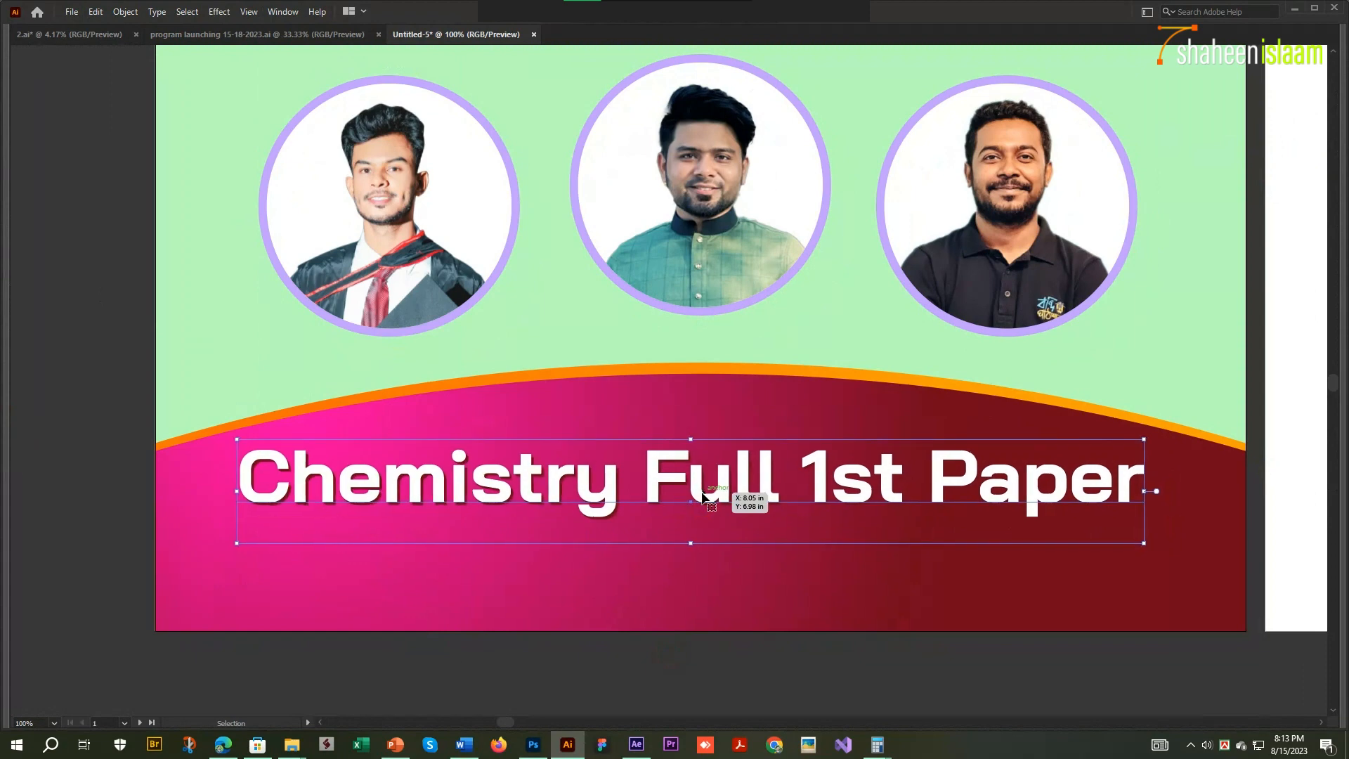
- With the white title temporarily hidden, apply a Gaussian Blur of about 9.6 pixels to the maroon copy behind it
{"action": "key", "text": "ctrl+3"}
{"action": "left_click", "coordinate": [703, 493]}
{"action": "scroll", "coordinate": [703, 493], "scroll_direction": "up", "scroll_amount": 3}
{"action": "key", "text": "Tab"}
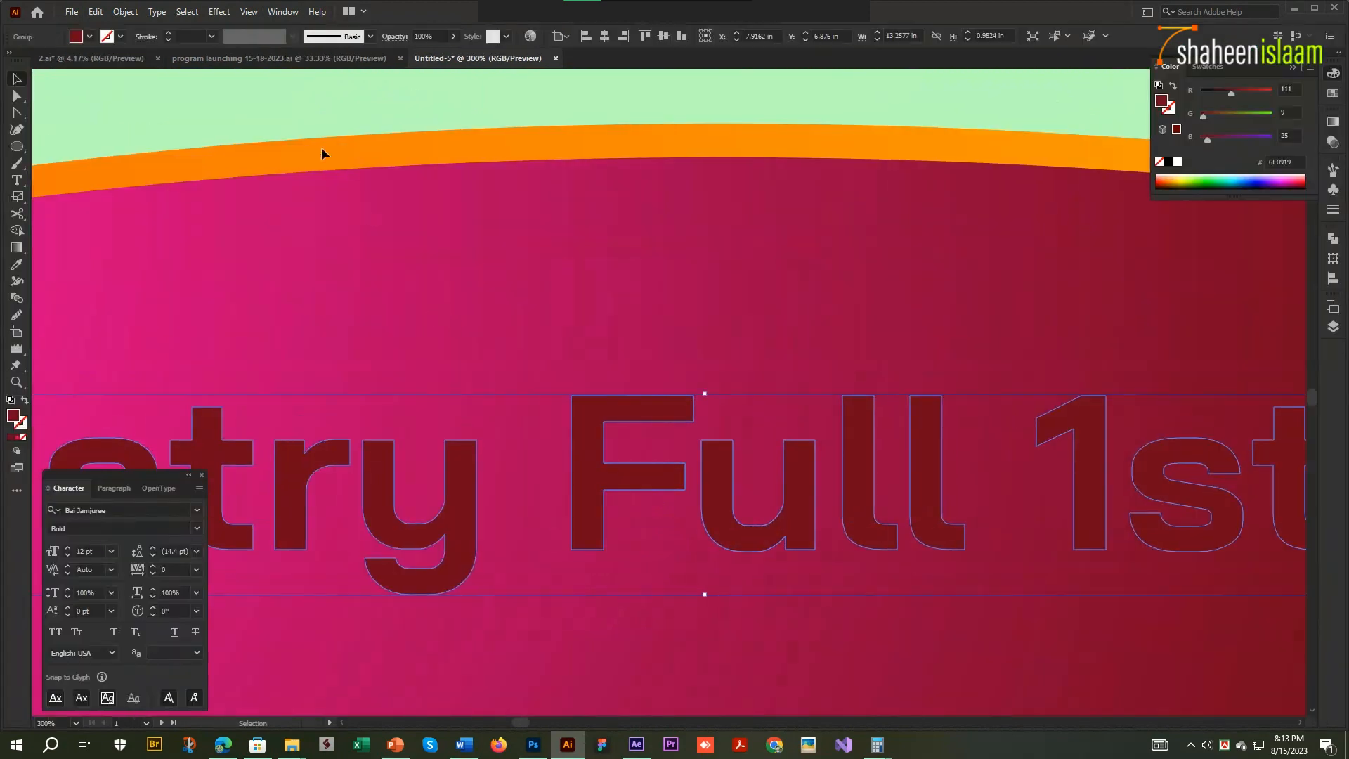
{"action": "left_click", "coordinate": [219, 12]}
{"action": "mouse_move", "coordinate": [316, 246]}
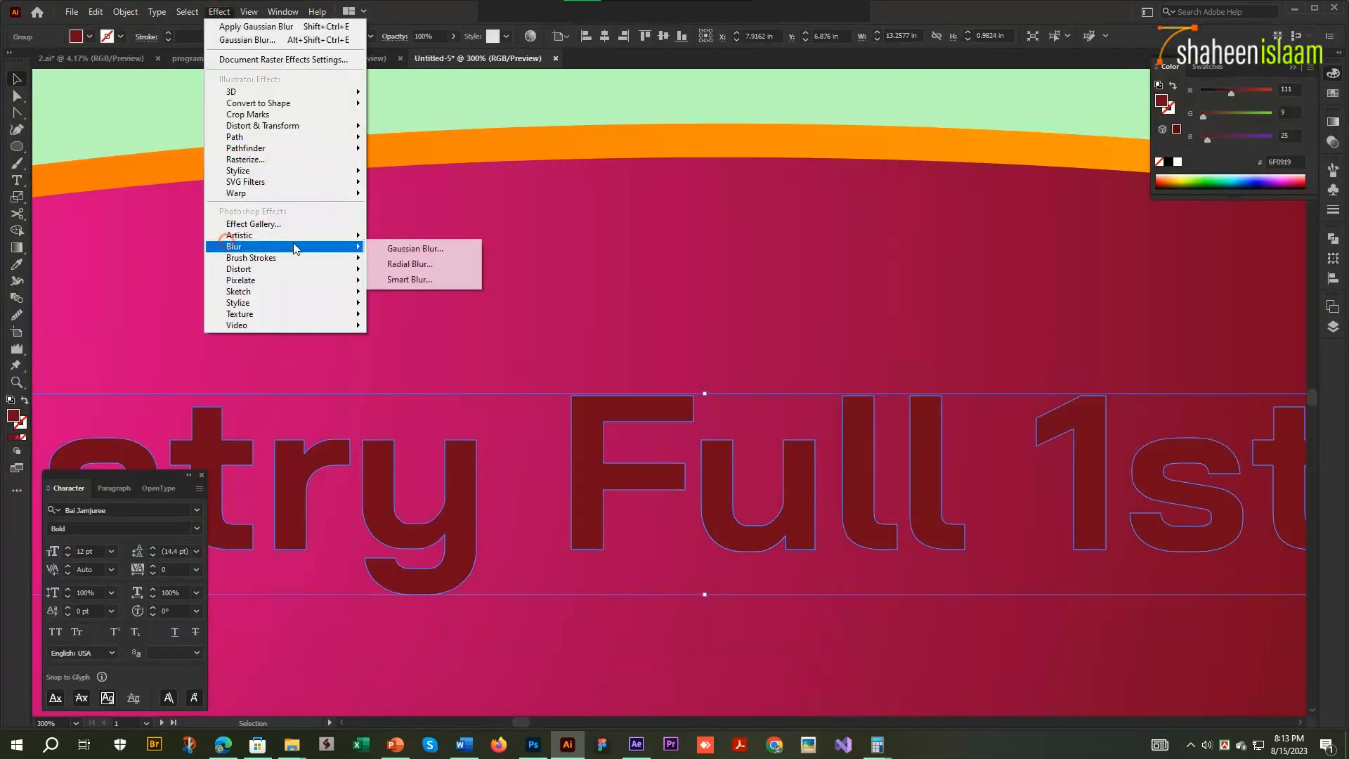
{"action": "left_click", "coordinate": [393, 248]}
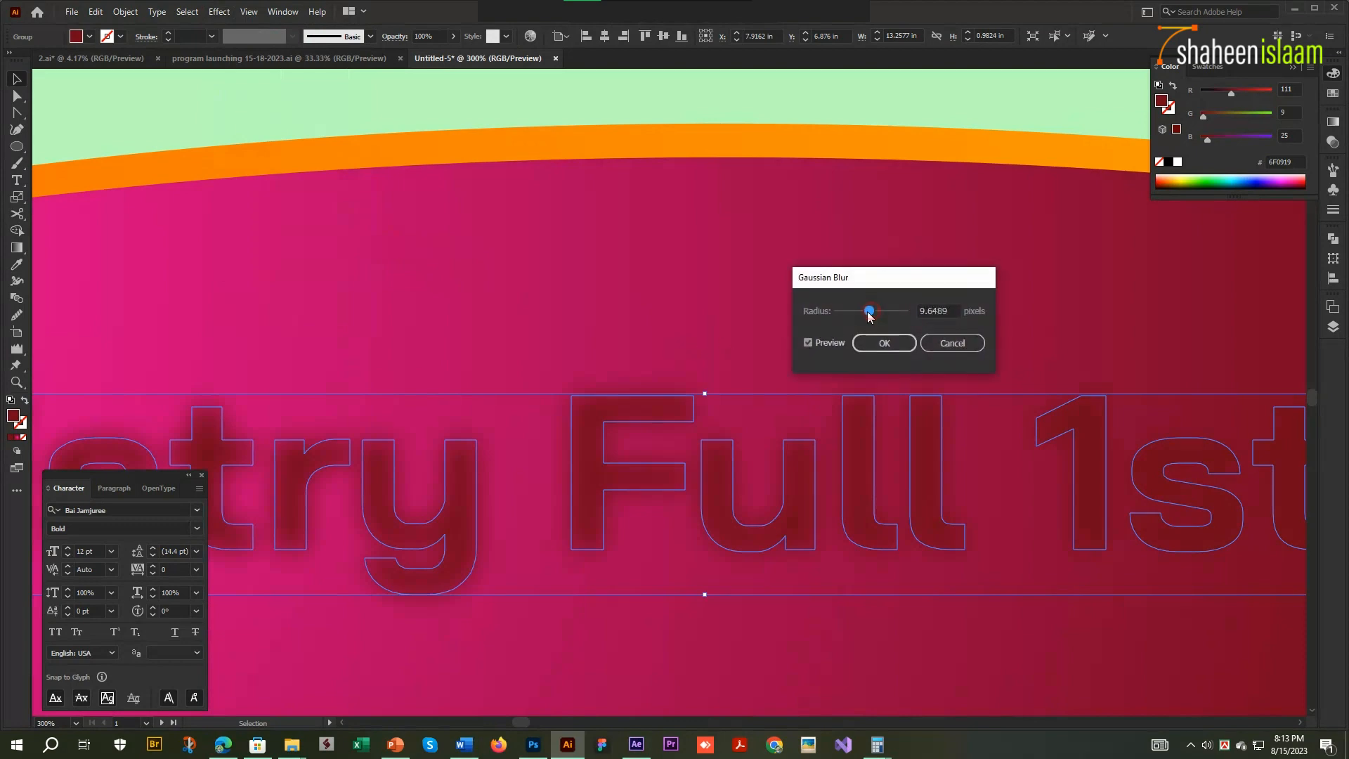
{"action": "left_click", "coordinate": [881, 344]}
{"action": "key", "text": "Tab"}
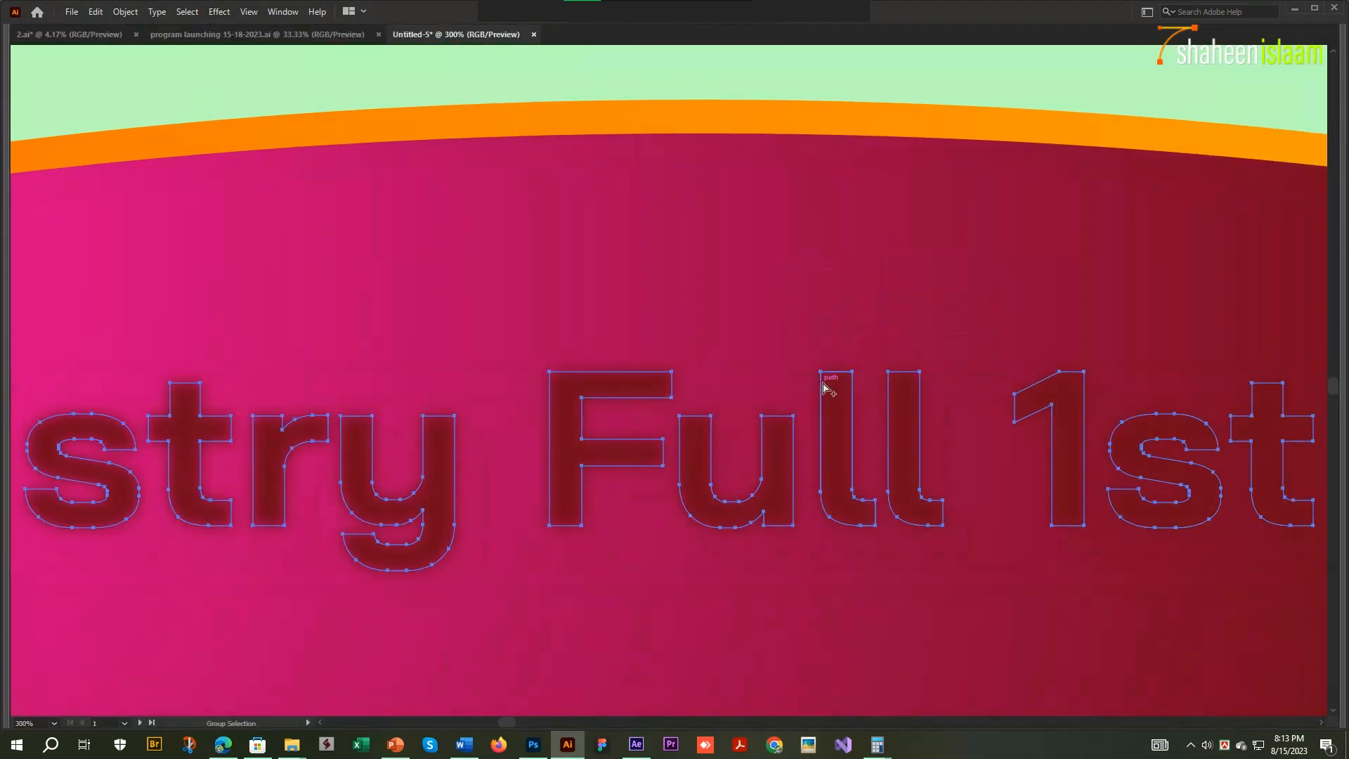
{"action": "key", "text": "ctrl+alt+3"}
- Lower the blurred title shadow's opacity to 67% and recolour its fill 6A000F, keeping the white title hidden during the edit
{"action": "scroll", "coordinate": [828, 385], "scroll_direction": "down", "scroll_amount": 2}
{"action": "left_click", "coordinate": [779, 426]}
{"action": "key", "text": "ctrl+3"}
{"action": "left_click", "coordinate": [712, 434]}
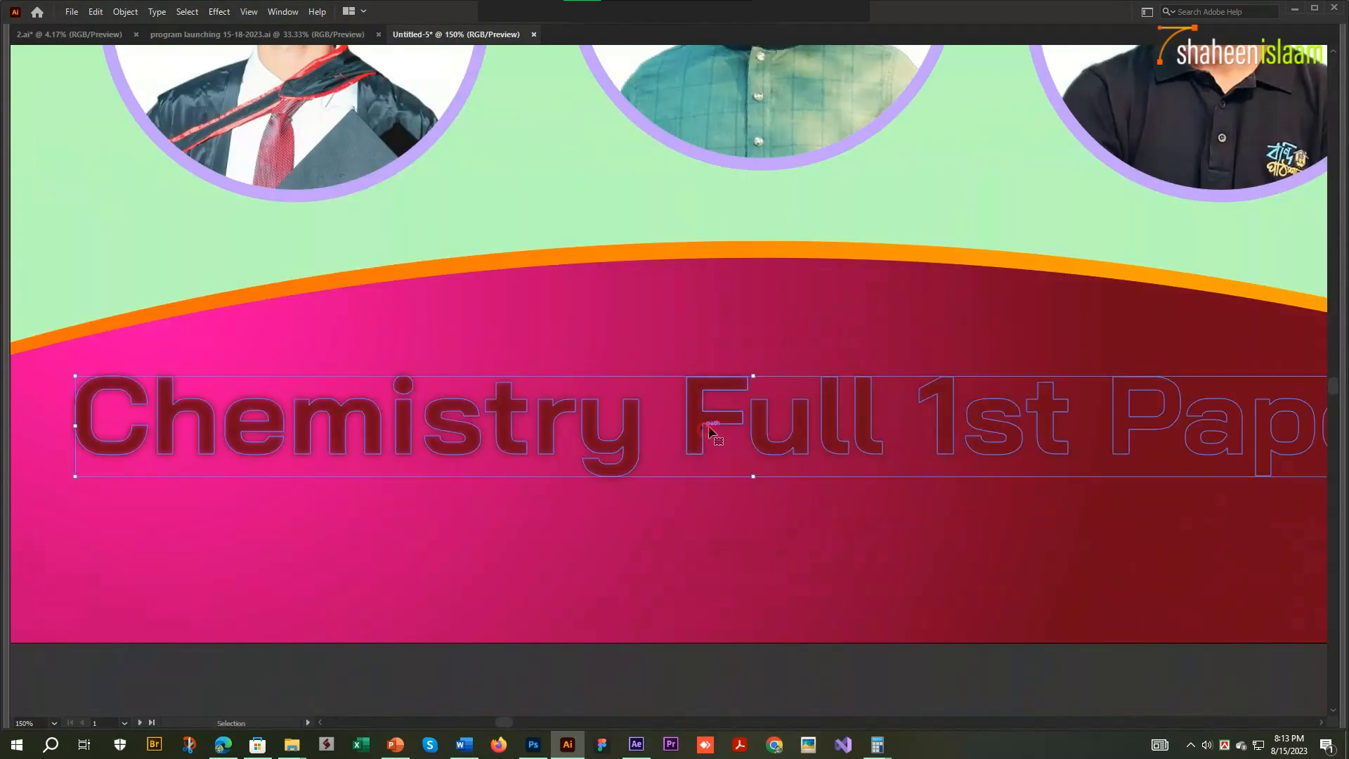
{"action": "key", "text": "Tab"}
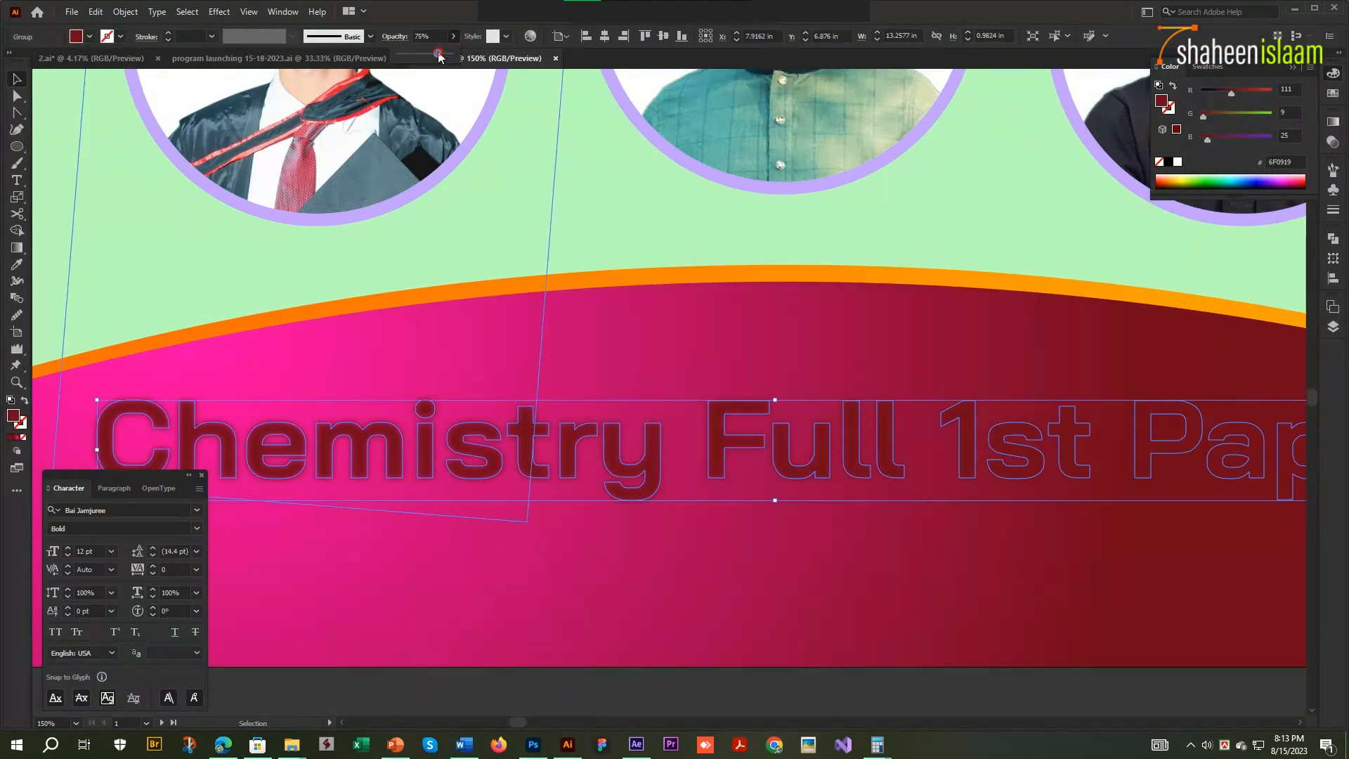
{"action": "left_click_drag", "start_coordinate": [1208, 140], "coordinate": [1204, 137]}
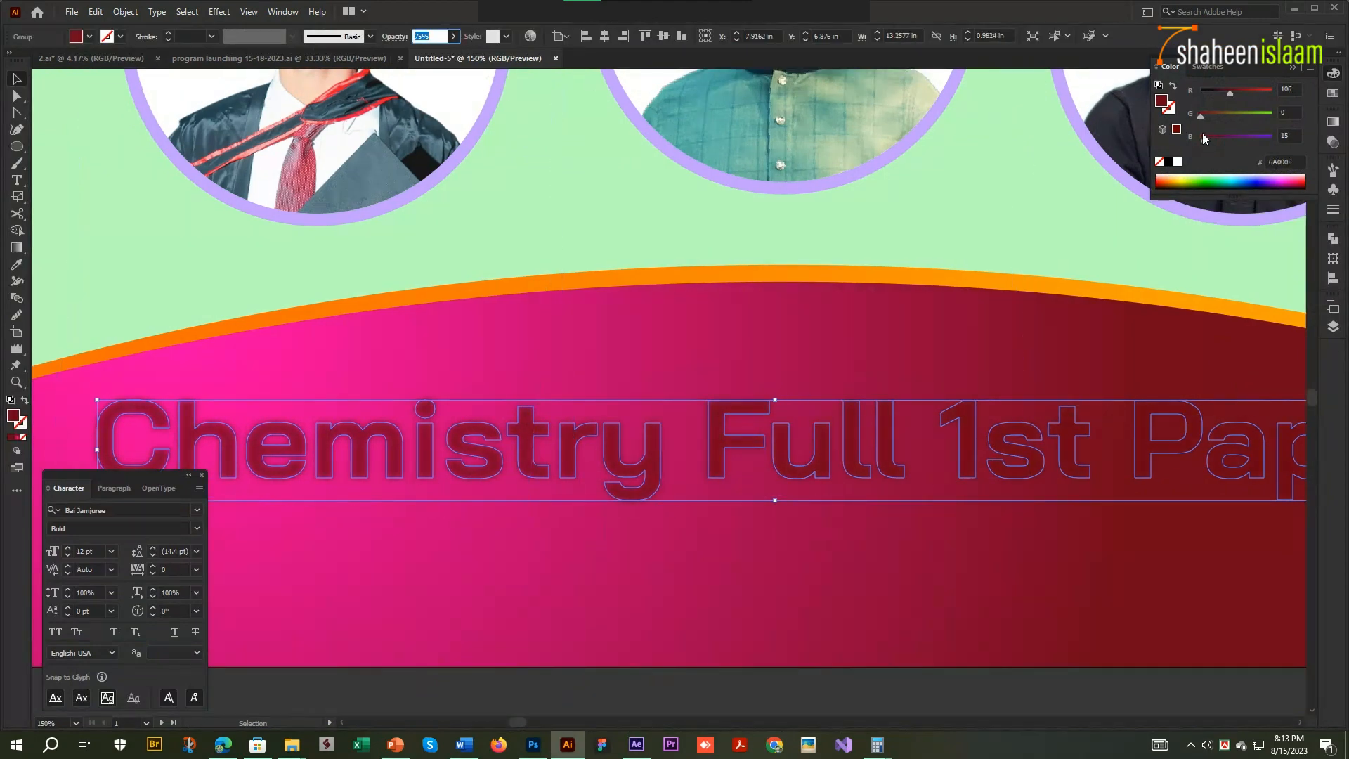
{"action": "left_click", "coordinate": [454, 36]}
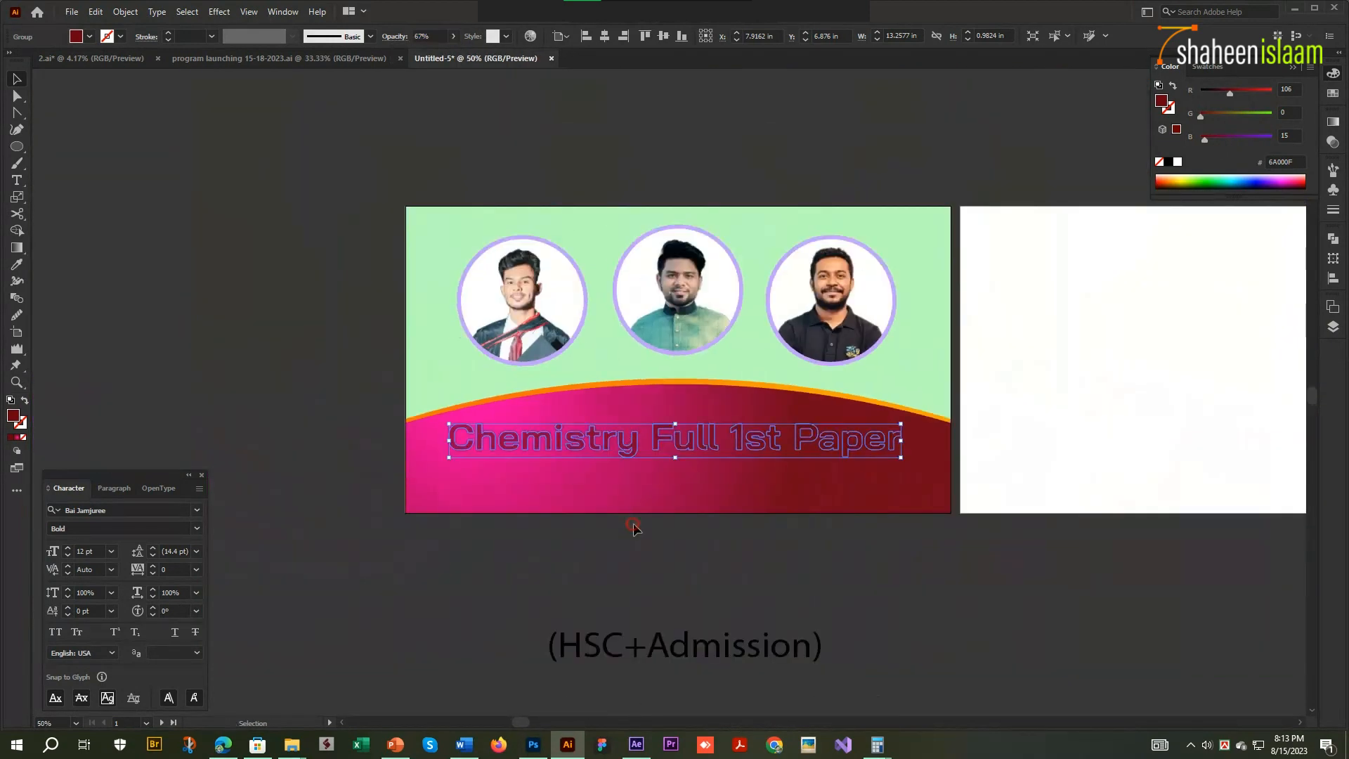
{"action": "scroll", "coordinate": [636, 520], "scroll_direction": "up", "scroll_amount": 1}
{"action": "left_click", "coordinate": [822, 602]}
{"action": "scroll", "coordinate": [917, 425], "scroll_direction": "up", "scroll_amount": 2}
{"action": "scroll", "coordinate": [917, 425], "scroll_direction": "down", "scroll_amount": 2}
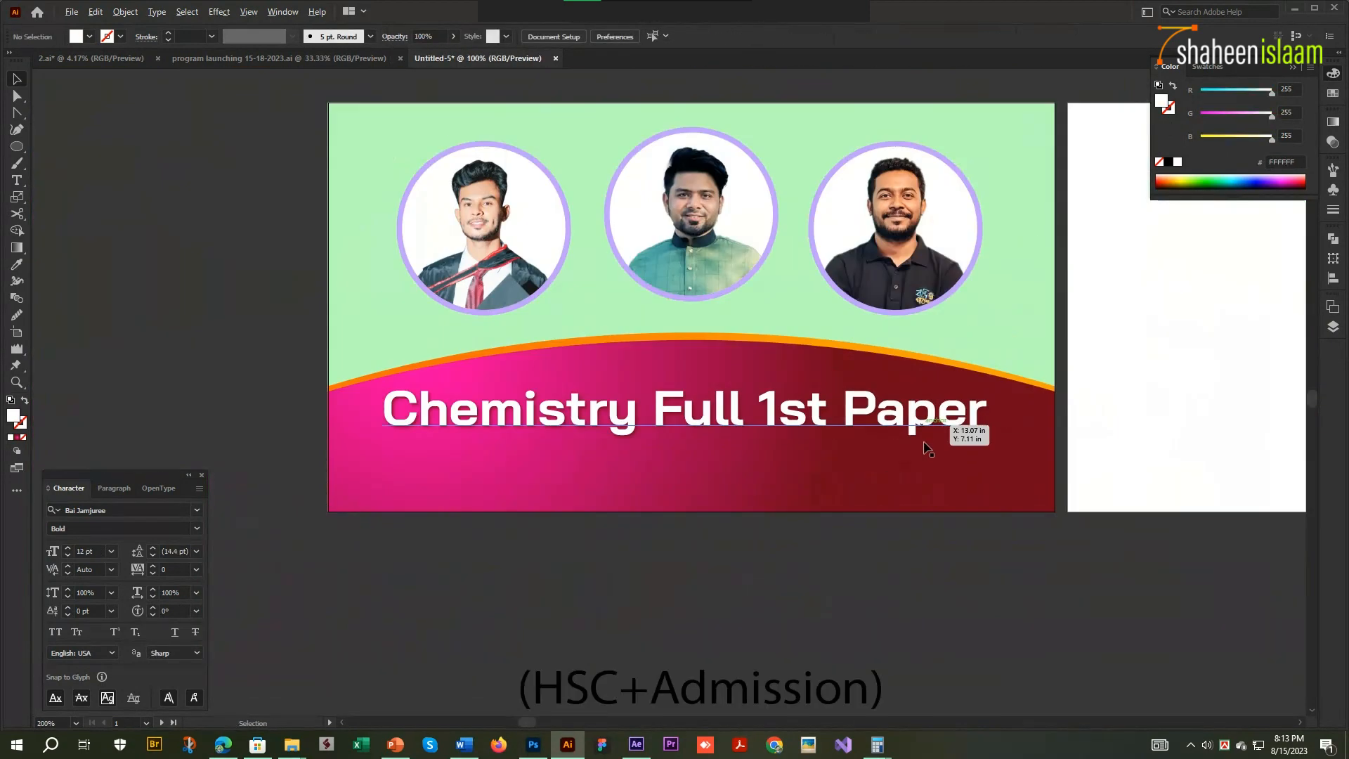
- Check the title shadow's fill colour with the white title hidden, and show the title again
{"action": "left_click", "coordinate": [911, 420]}
{"action": "key", "text": "ctrl+3"}
{"action": "left_click", "coordinate": [927, 428]}
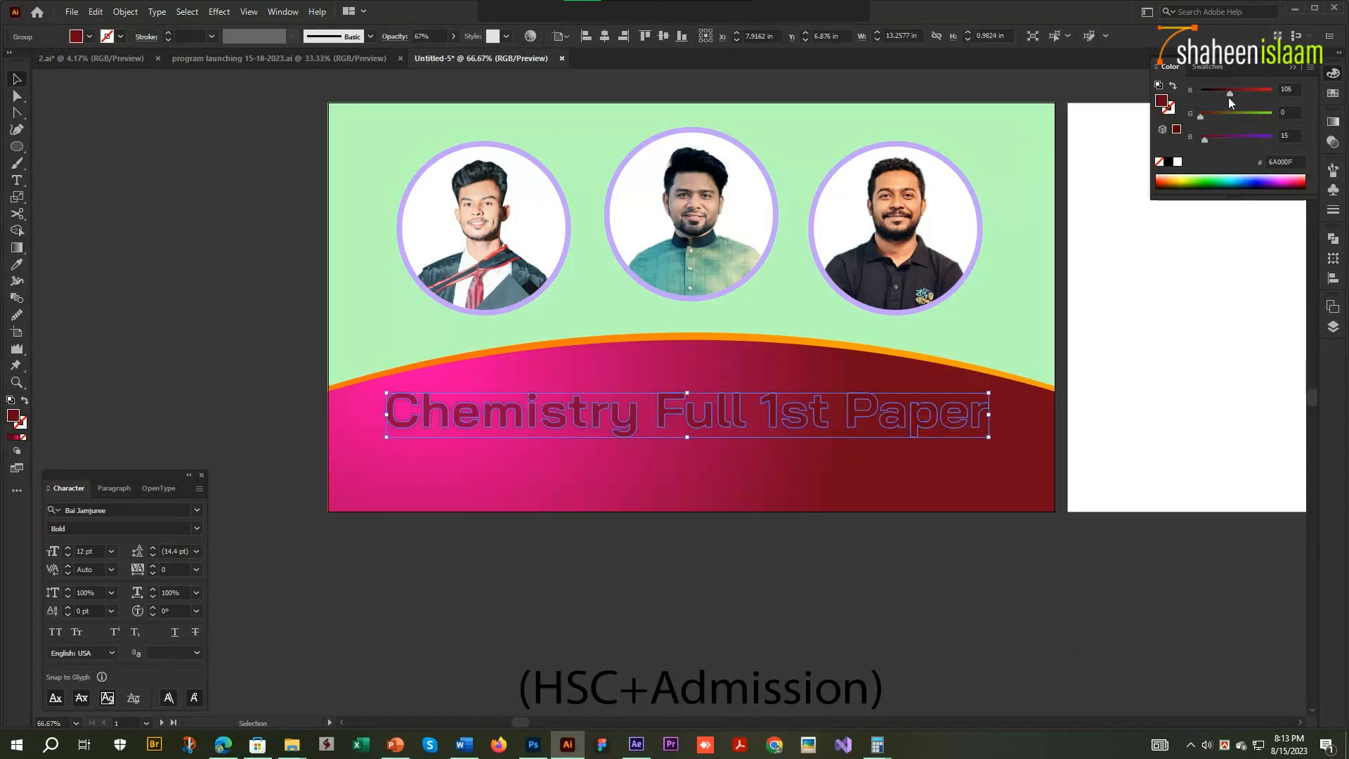
{"action": "key", "text": "Tab"}
{"action": "key", "text": "ctrl+alt+3"}
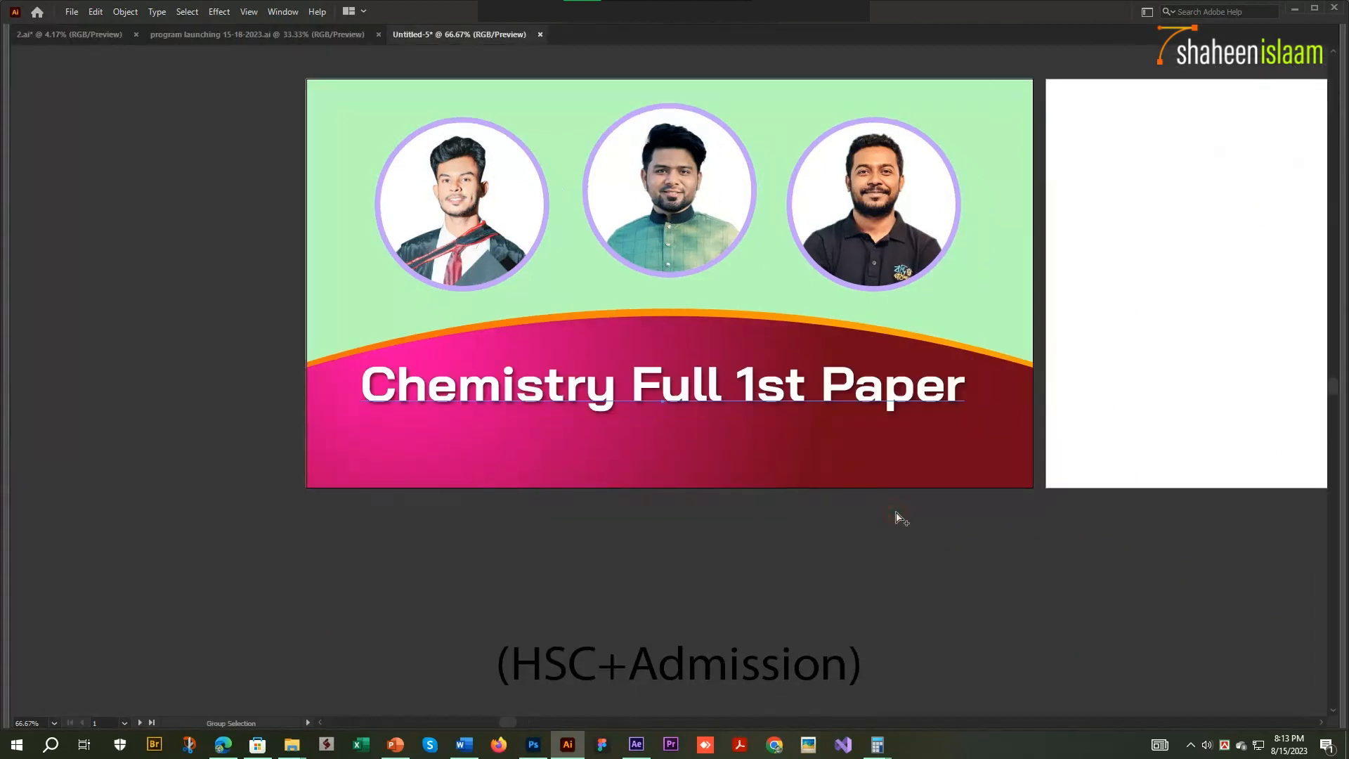
- Draw a white rectangle beneath the title on the maroon area and shrink it to about 6.9 in wide
{"action": "left_click_drag", "start_coordinate": [923, 566], "coordinate": [906, 486]}
{"action": "key", "text": "m"}
{"action": "mouse_move", "coordinate": [467, 347]}
{"action": "left_mouse_down"}
{"action": "mouse_move", "coordinate": [1033, 434]}
{"action": "mouse_move", "coordinate": [905, 417]}
{"action": "left_mouse_up"}
{"action": "key", "text": "v"}
{"action": "left_click_drag", "start_coordinate": [770, 371], "coordinate": [757, 319]}
{"action": "scroll", "coordinate": [770, 320], "scroll_direction": "up", "scroll_amount": 1}
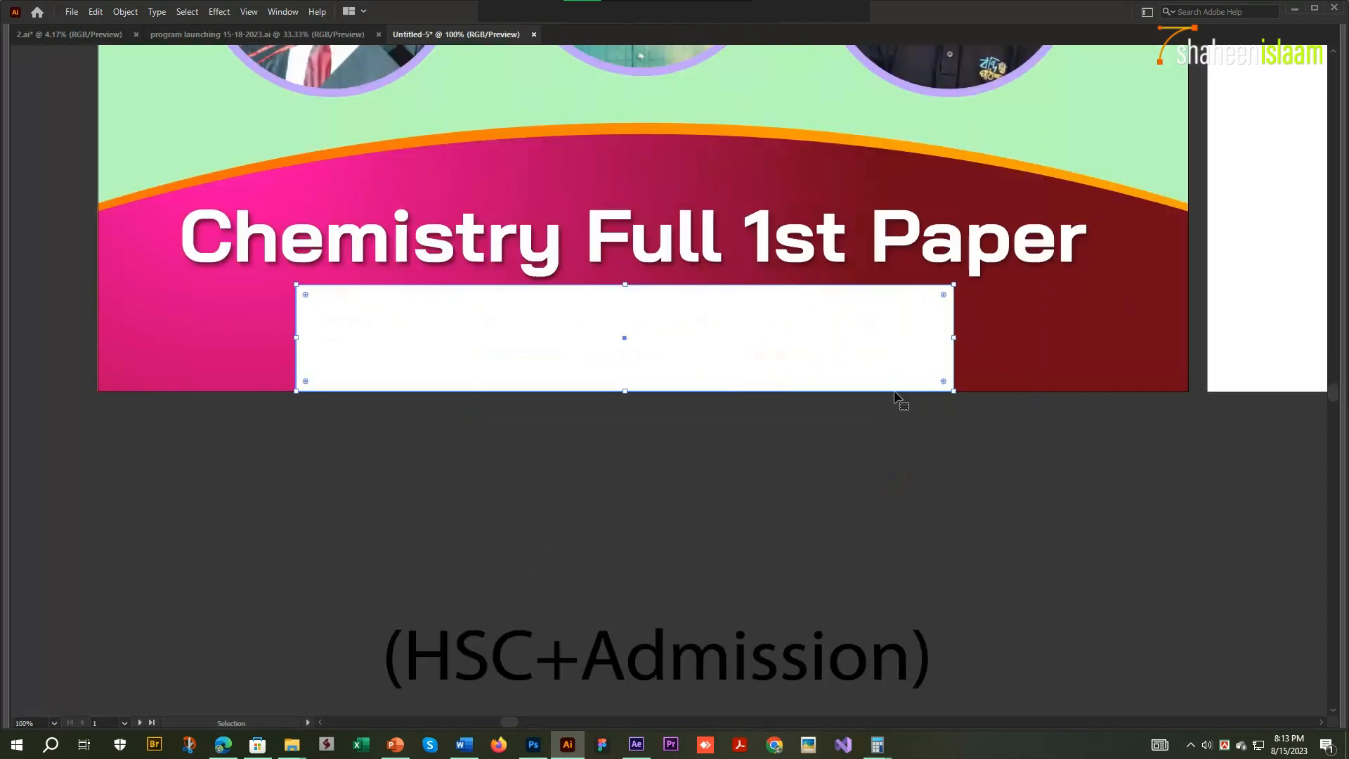
{"action": "left_click_drag", "start_coordinate": [959, 338], "coordinate": [860, 338]}
- Move the title together with its shadow slightly up and to the right, leaving more room above the white rectangle
{"action": "key", "text": "shift+Up"}
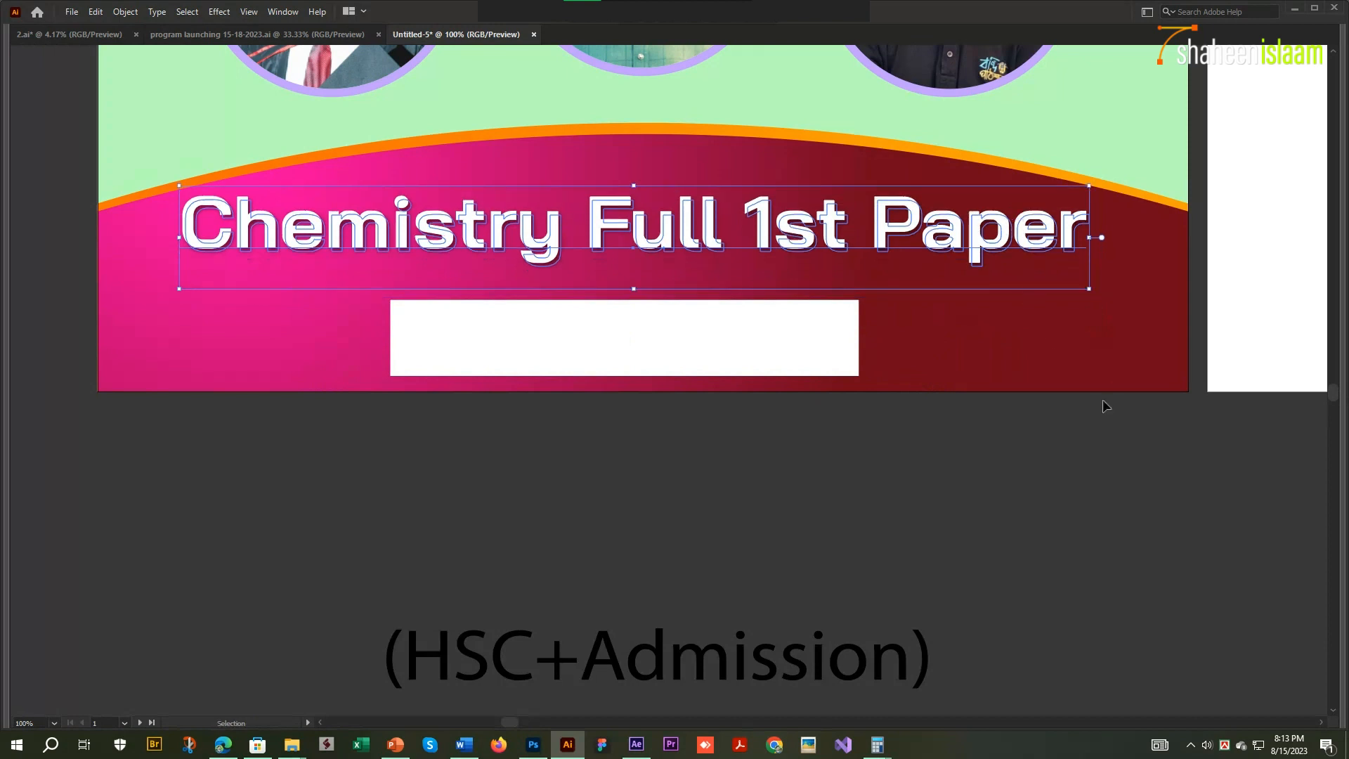
{"action": "left_click", "coordinate": [1105, 407]}
{"action": "left_click_drag", "start_coordinate": [1086, 321], "coordinate": [1032, 218]}
{"action": "key", "text": "shift+Down"}
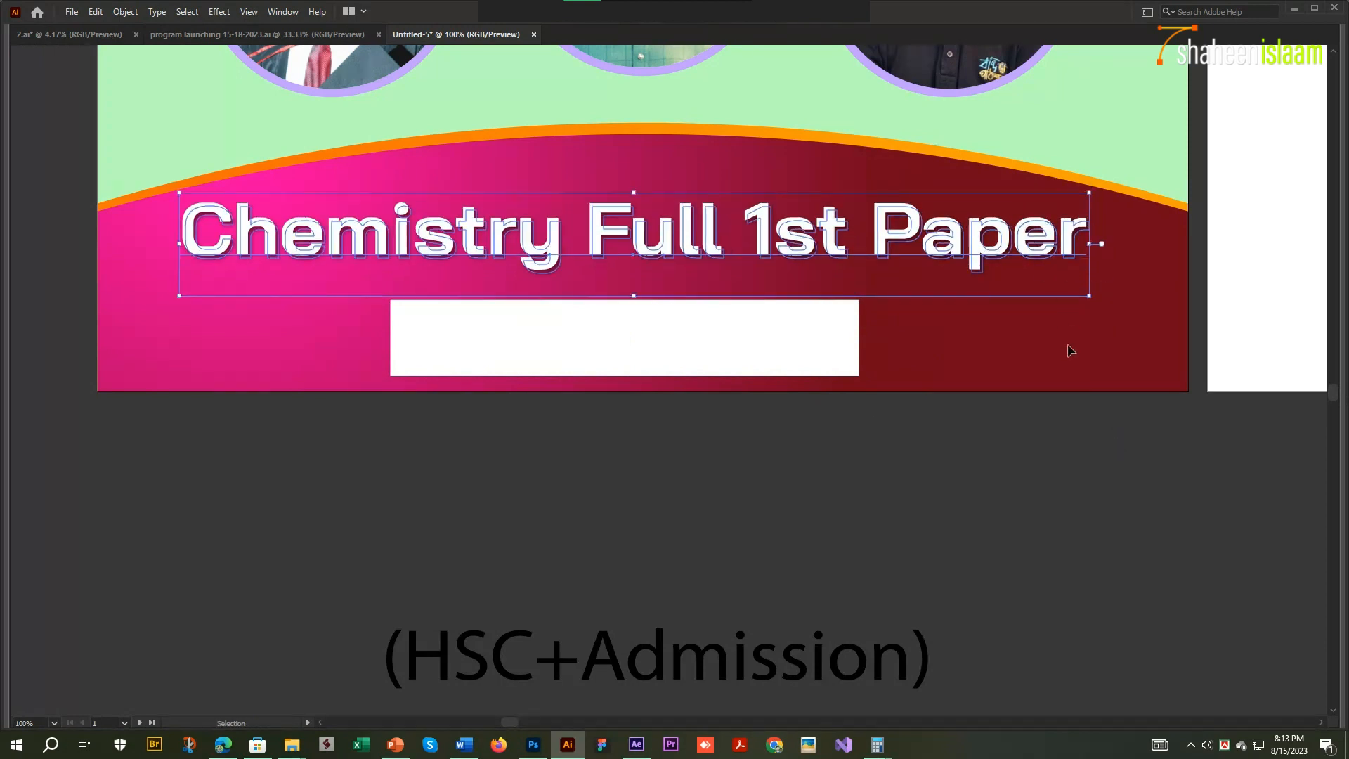
{"action": "key", "text": "shift+Right"}
{"action": "key", "text": "Left"}
{"action": "left_click", "coordinate": [1016, 400]}
{"action": "left_click", "coordinate": [836, 345]}
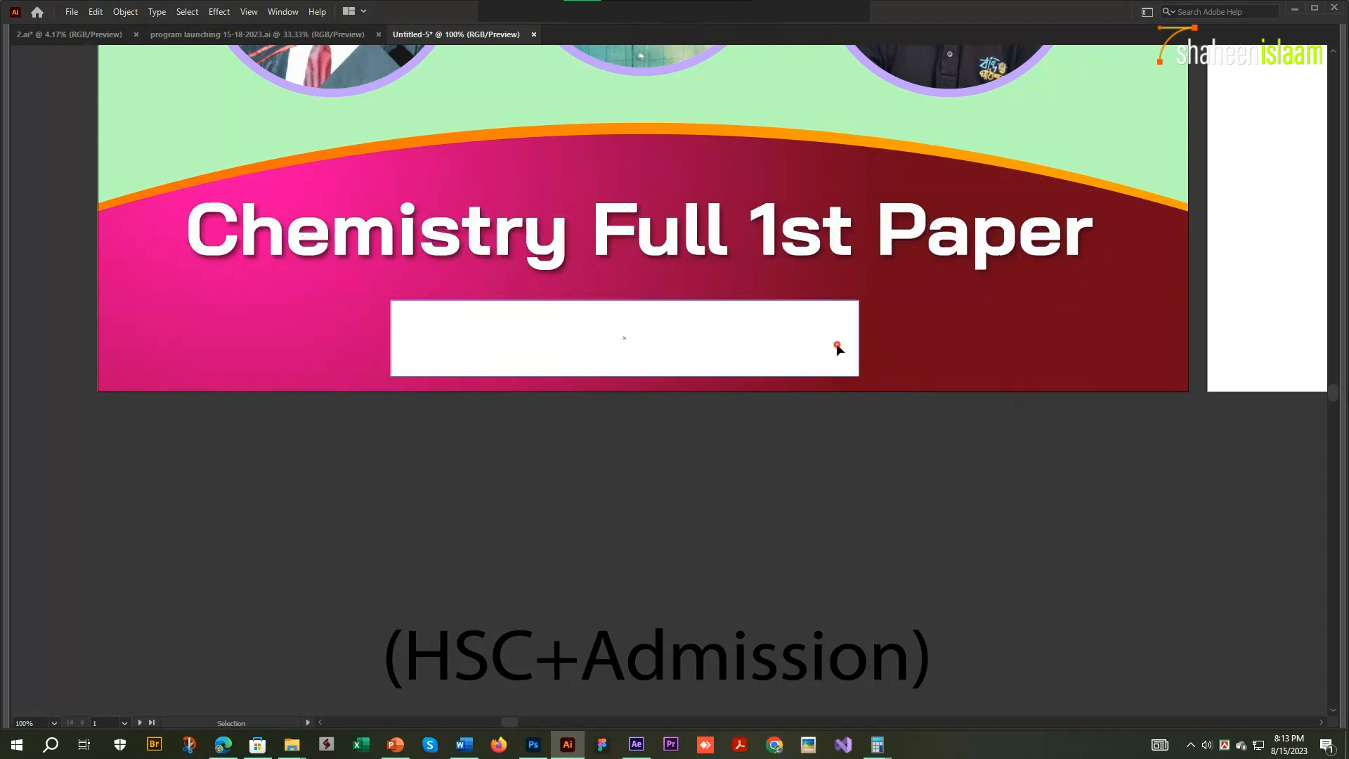
- Unlock the background artwork, show the rulers and place a vertical guide through its horizontal centre
{"action": "left_click", "coordinate": [974, 376]}
{"action": "key", "text": "ctrl+alt+2"}
{"action": "key", "text": "a"}
{"action": "left_click", "coordinate": [1006, 368]}
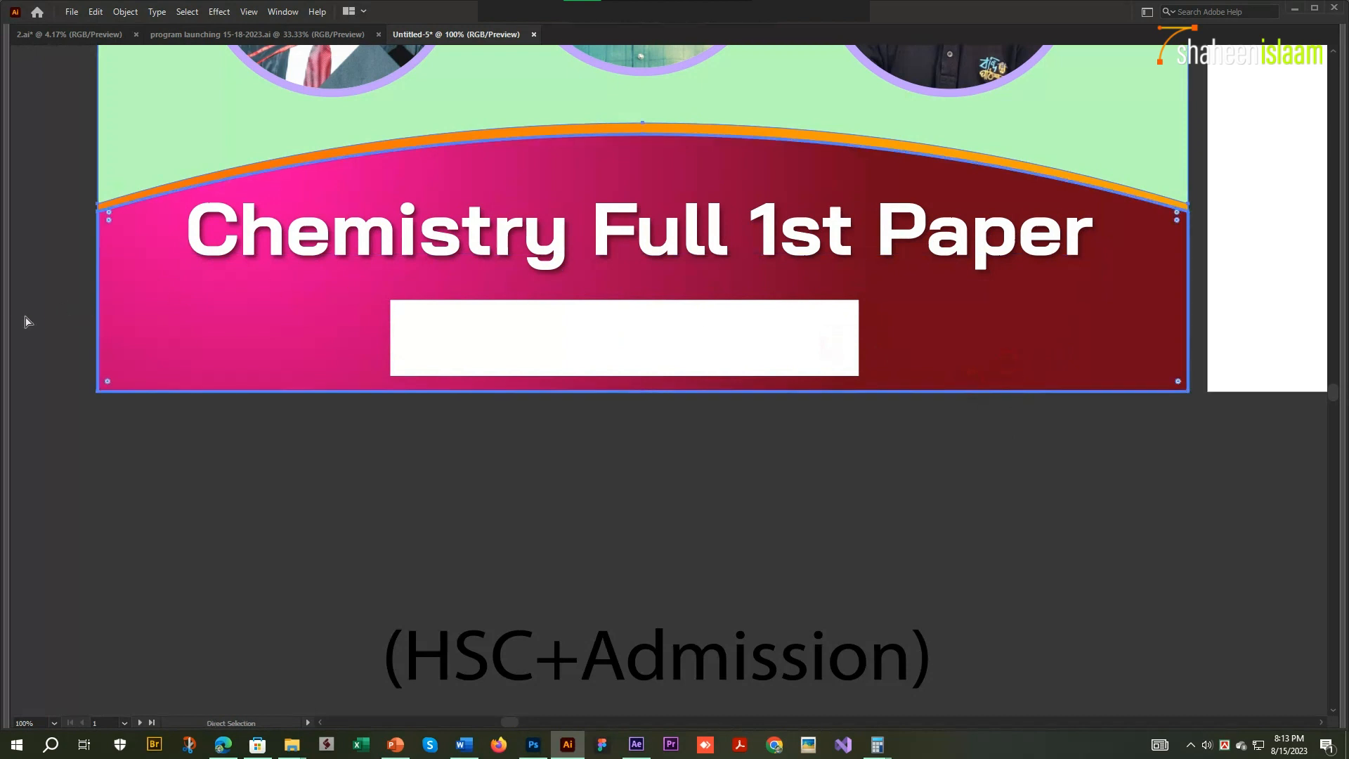
{"action": "key", "text": "ctrl+r"}
{"action": "key", "text": "v"}
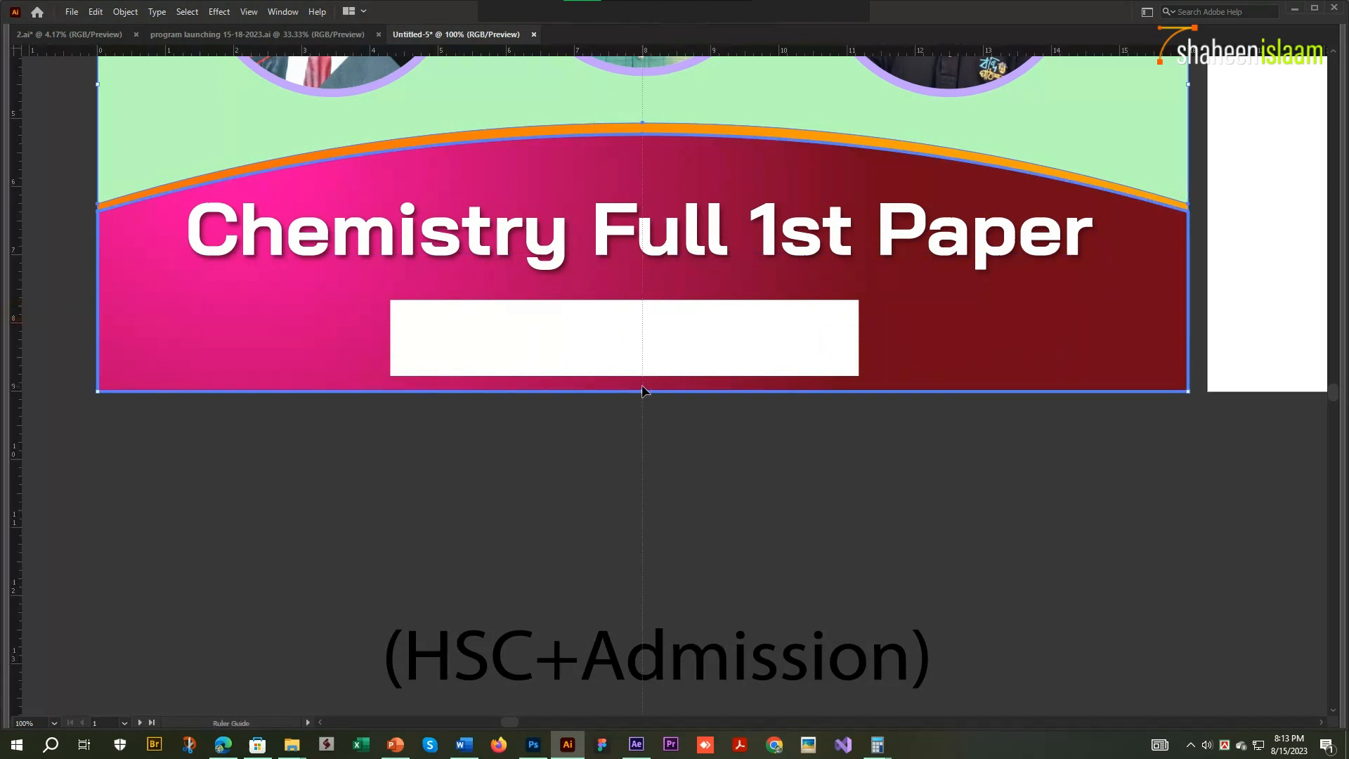
- Move the white rectangle right to centre it on the vertical guide, and raise it slightly towards the title
{"action": "left_click", "coordinate": [689, 322]}
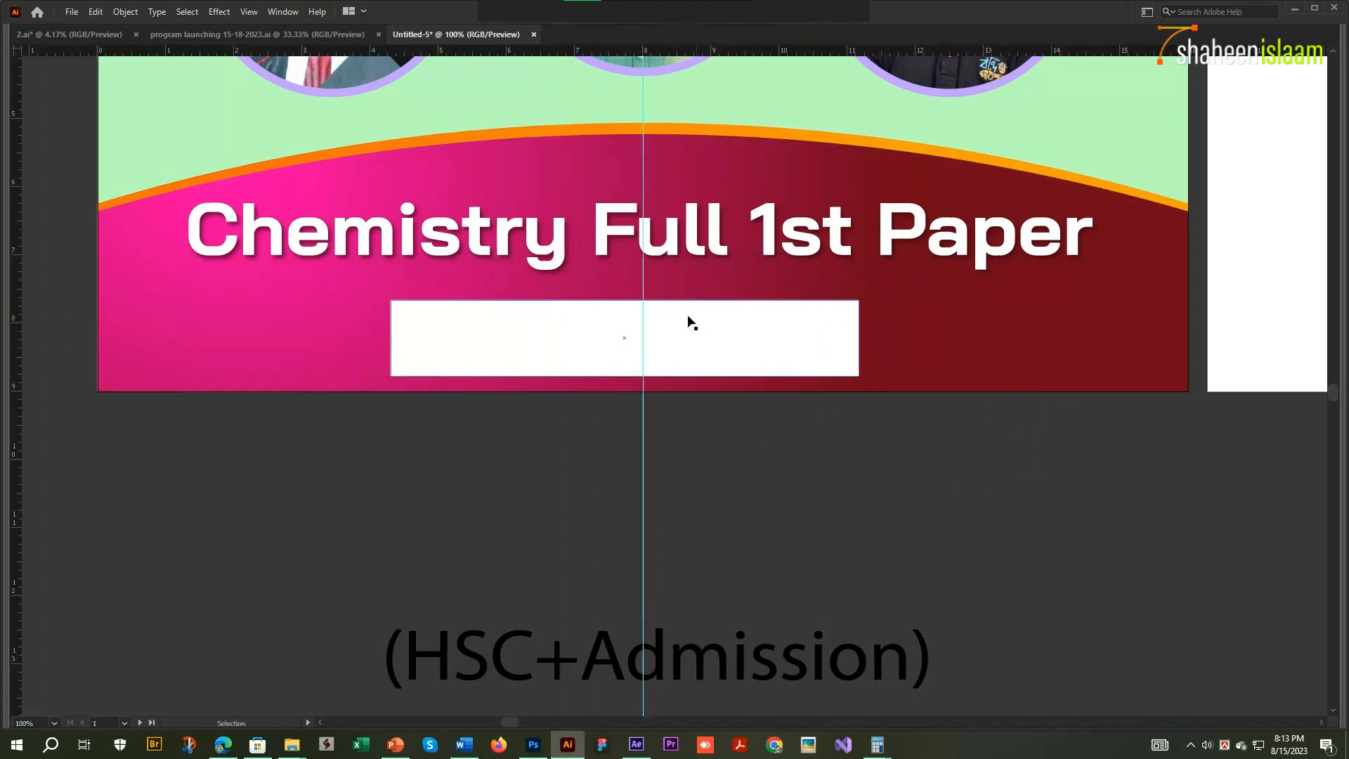
{"action": "key", "text": "shift+Up"}
{"action": "key", "text": "shift+Right"}
{"action": "key", "text": "shift+Right"}
{"action": "key", "text": "shift+Right"}
{"action": "key", "text": "Up"}
{"action": "key", "text": "Up"}
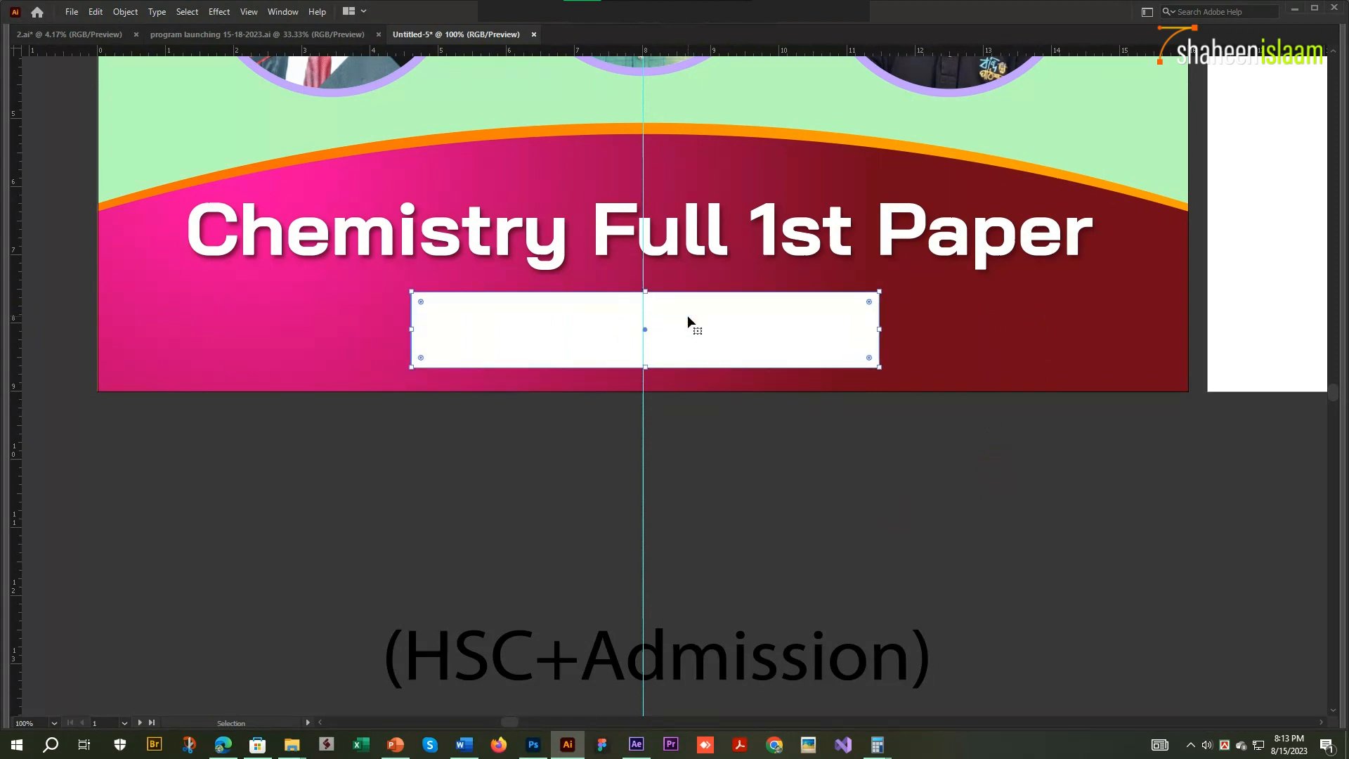
{"action": "key", "text": "Left"}
{"action": "key", "text": "Up"}
- Match the (HSC+Admission) text below the artboard to the title's formatting with the Eyedropper
{"action": "left_click", "coordinate": [679, 639]}
{"action": "key", "text": "i"}
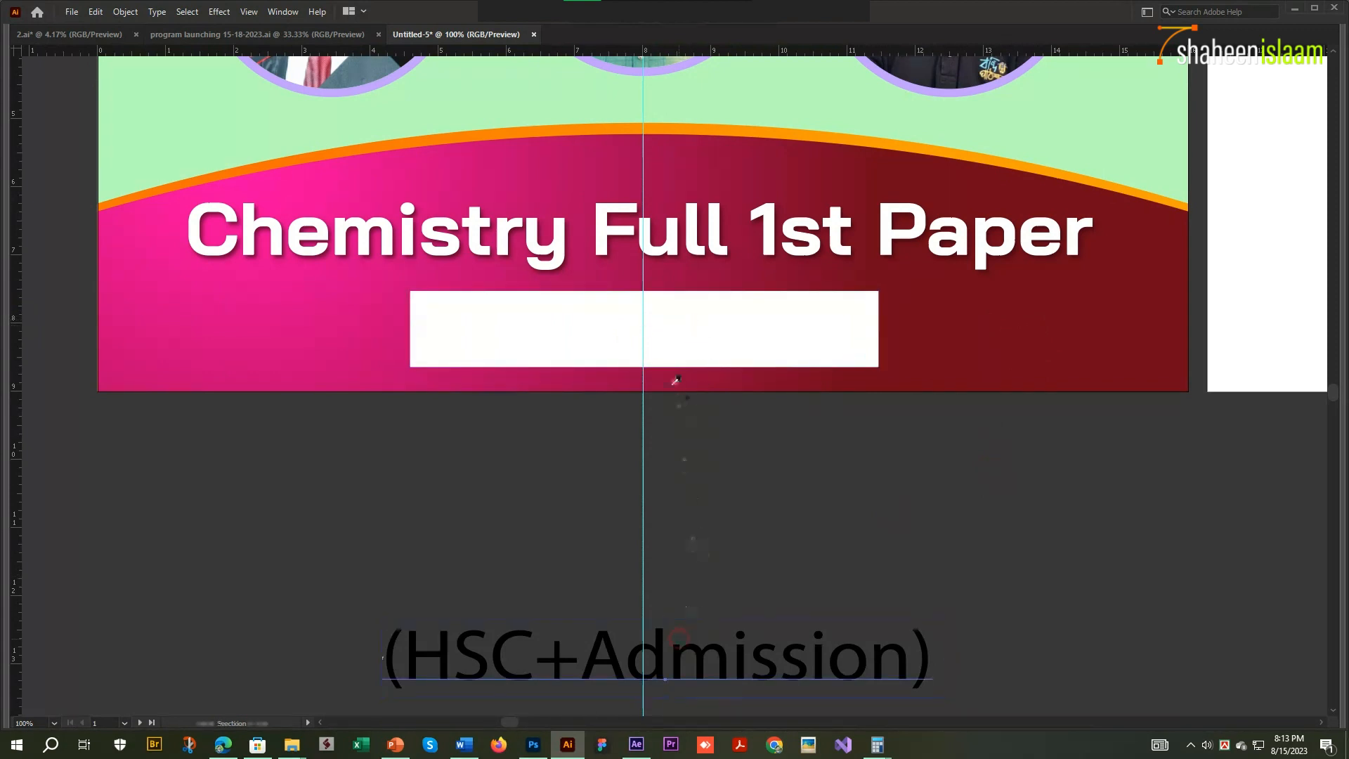
{"action": "left_click", "coordinate": [654, 247]}
- Set the (HSC+Admission) text's font style to Regular in Bai Jamjuree
{"action": "key", "text": "ctrl+t"}
{"action": "key", "text": "Tab"}
{"action": "key", "text": "Up"}
{"action": "key", "text": "Up"}
{"action": "key", "text": "Up"}
{"action": "key", "text": "Up"}
{"action": "key", "text": "Up"}
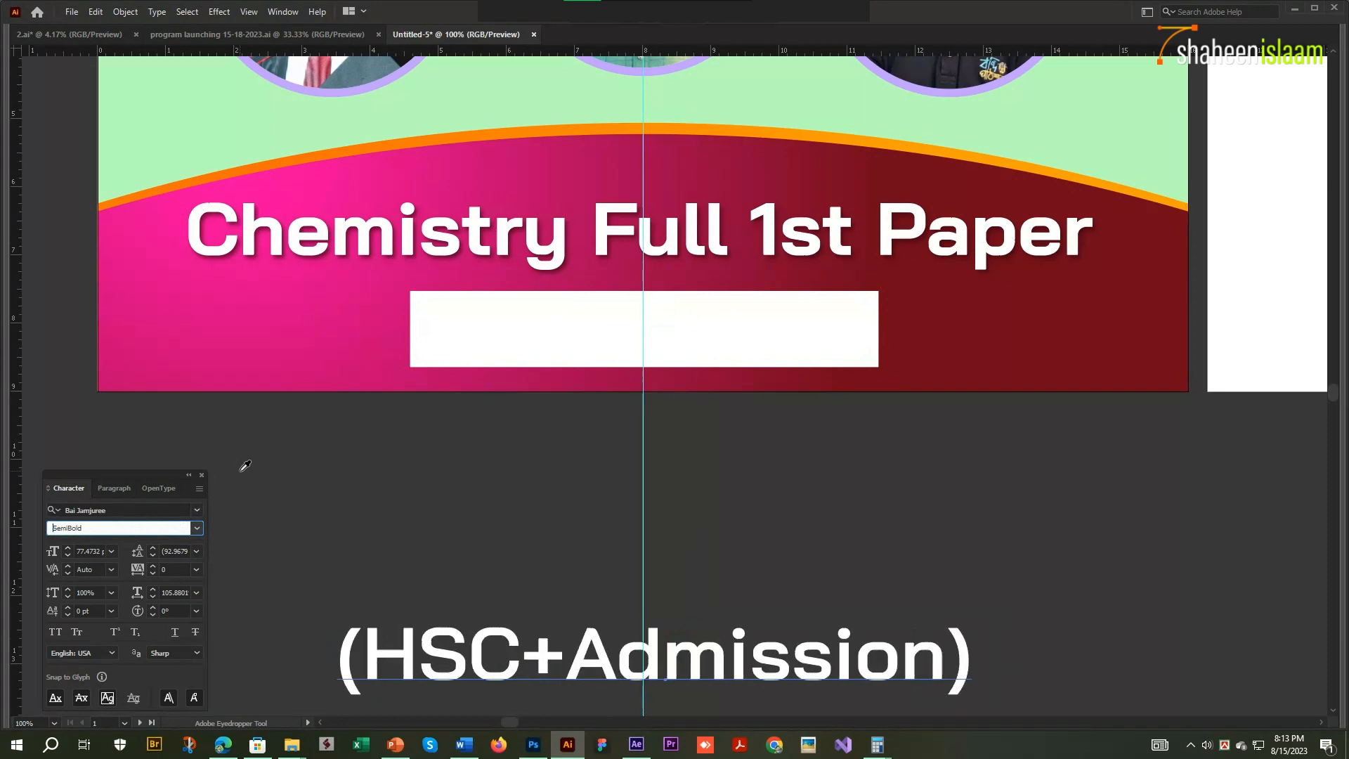
{"action": "key", "text": "Up"}
{"action": "key", "text": "Return"}
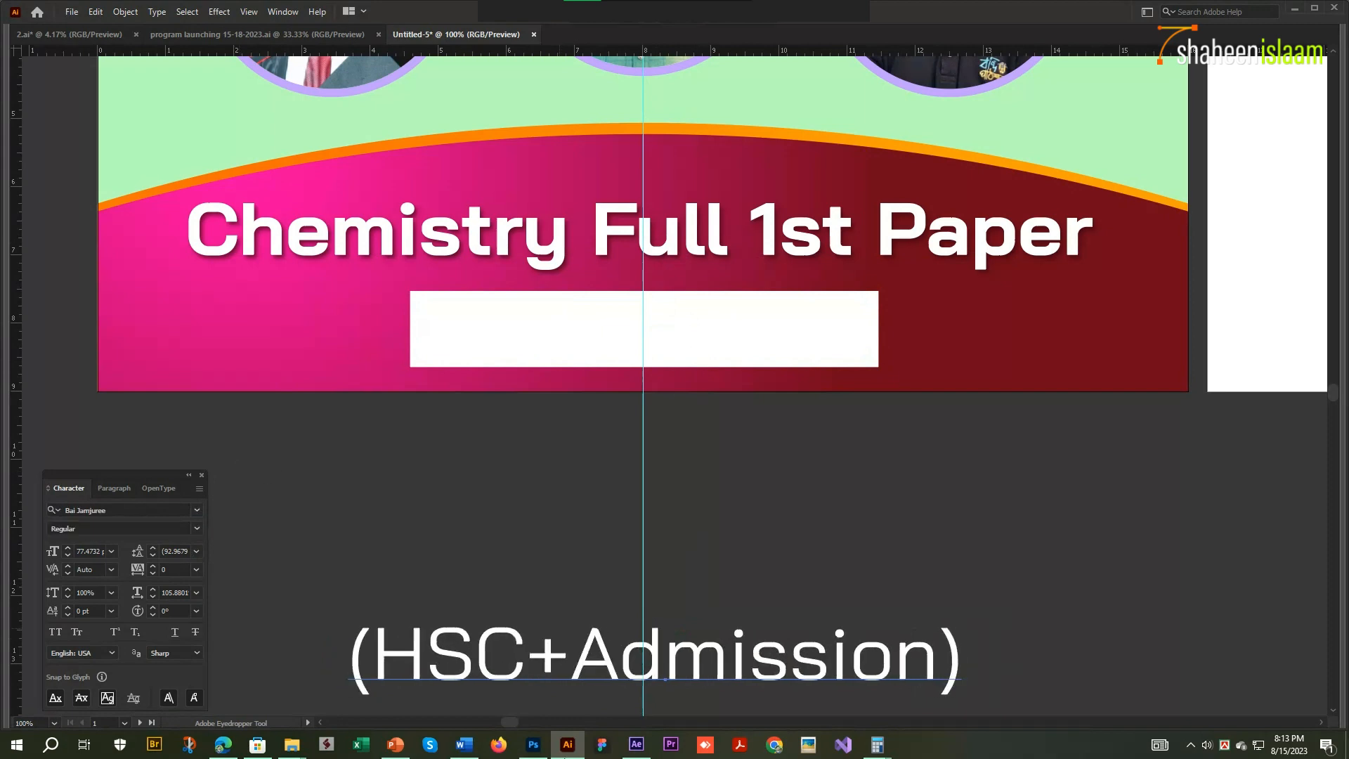